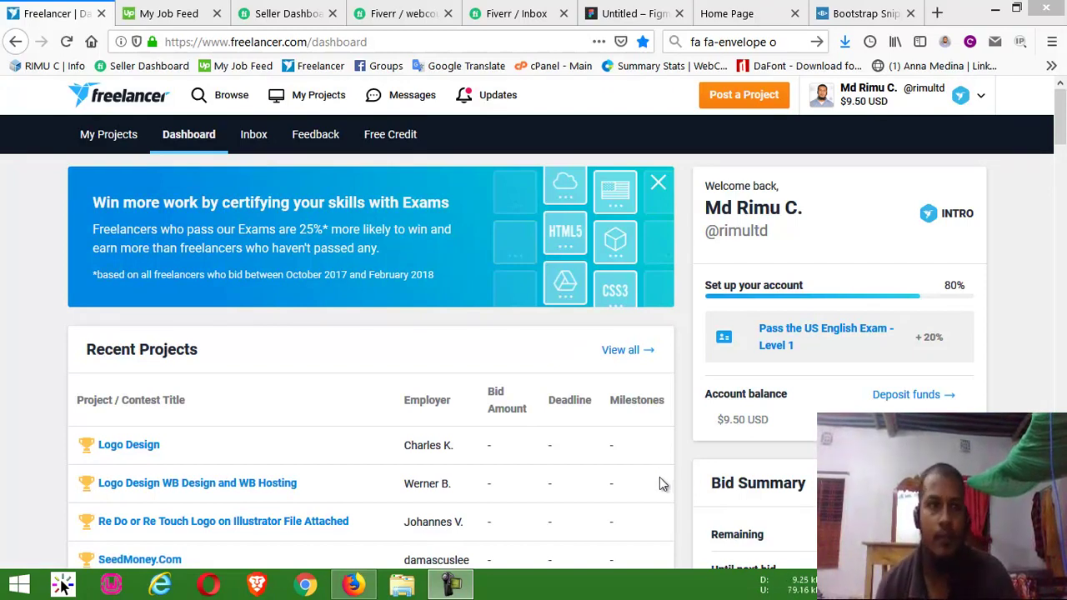
Open the client's Figma design link from the Fiverr inbox chat in a separate tab
left_click(448, 586)
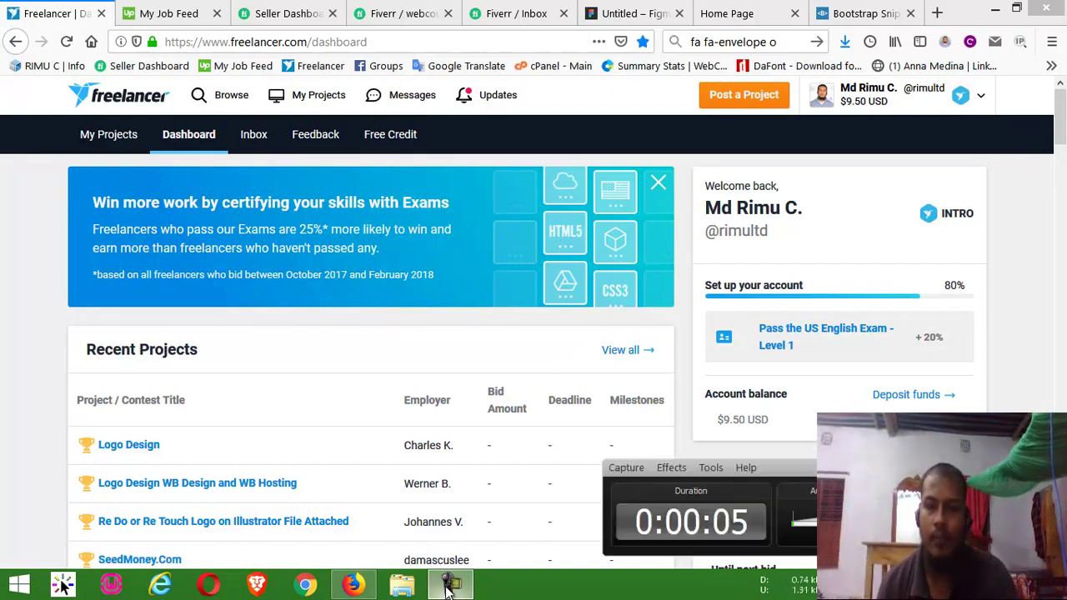
left_click(447, 586)
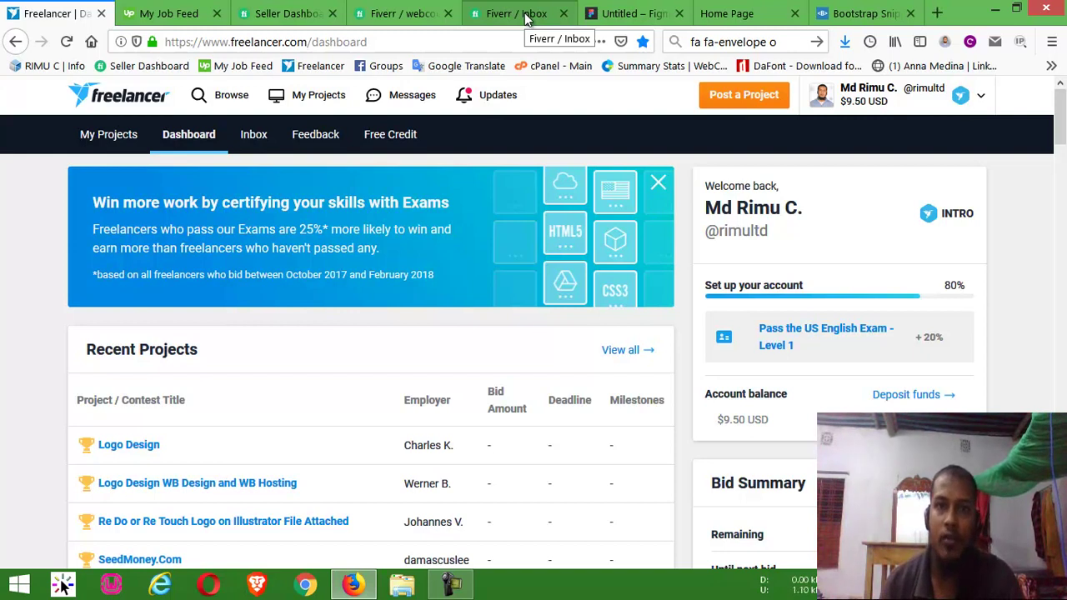
left_click(525, 13)
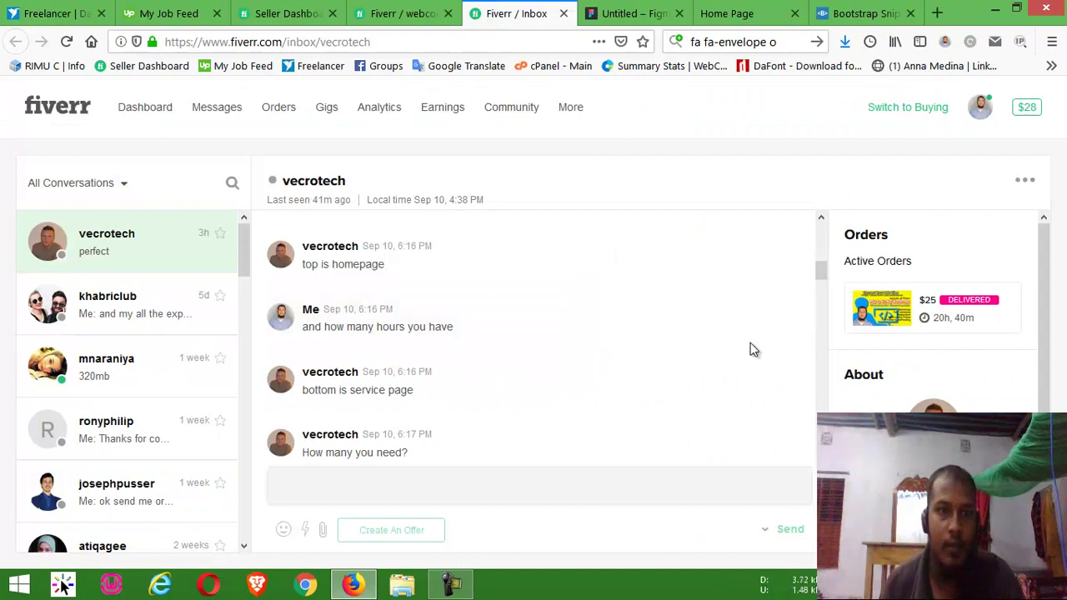
scroll(750, 350, "up", 5)
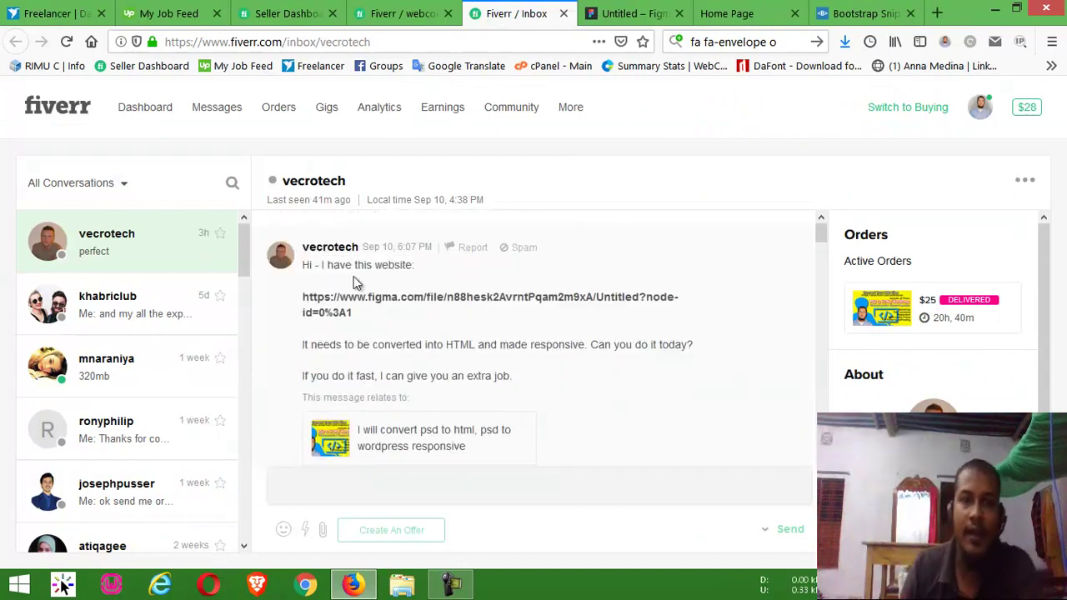
mouse_move(497, 333)
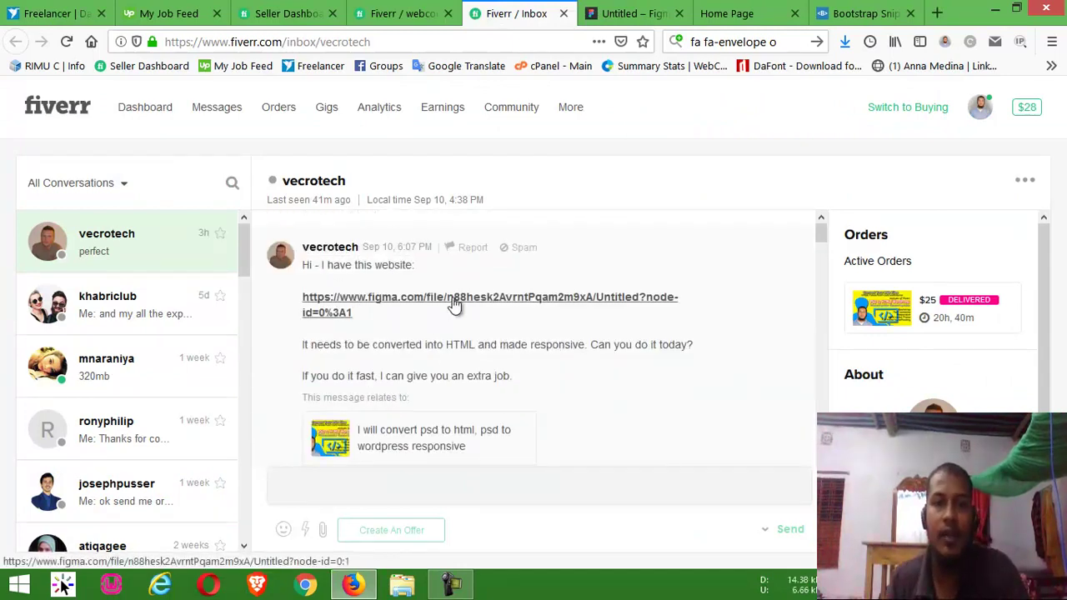
middle_click(453, 300)
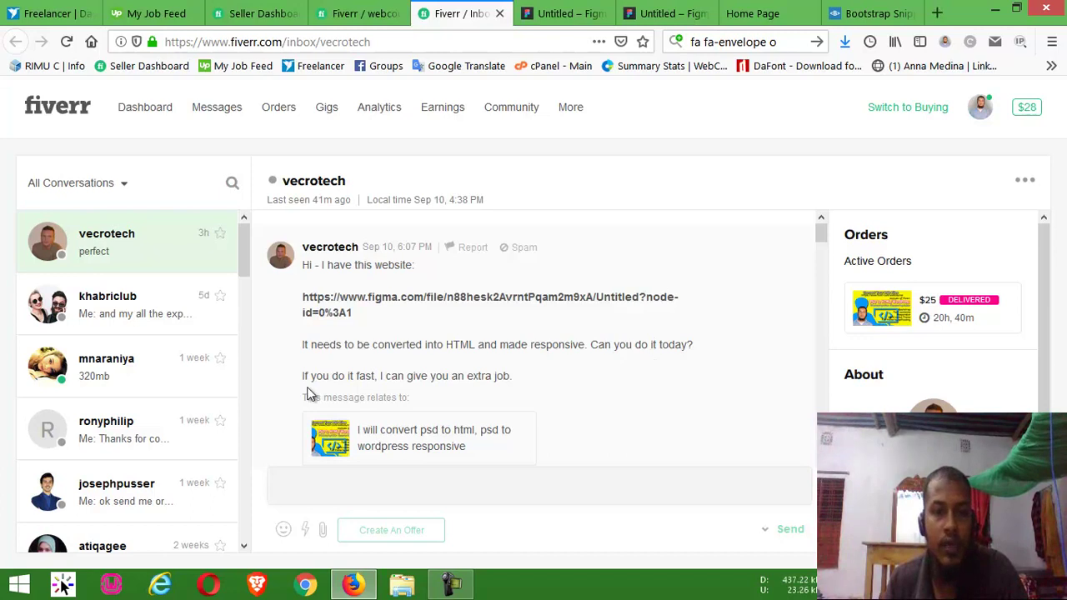
Reread the client's message about an extra job, comparing it with the Figma design tab
left_click_drag(385, 377, 538, 377)
left_click(507, 378)
scroll(559, 370, "down", 1)
scroll(617, 367, "down", 2)
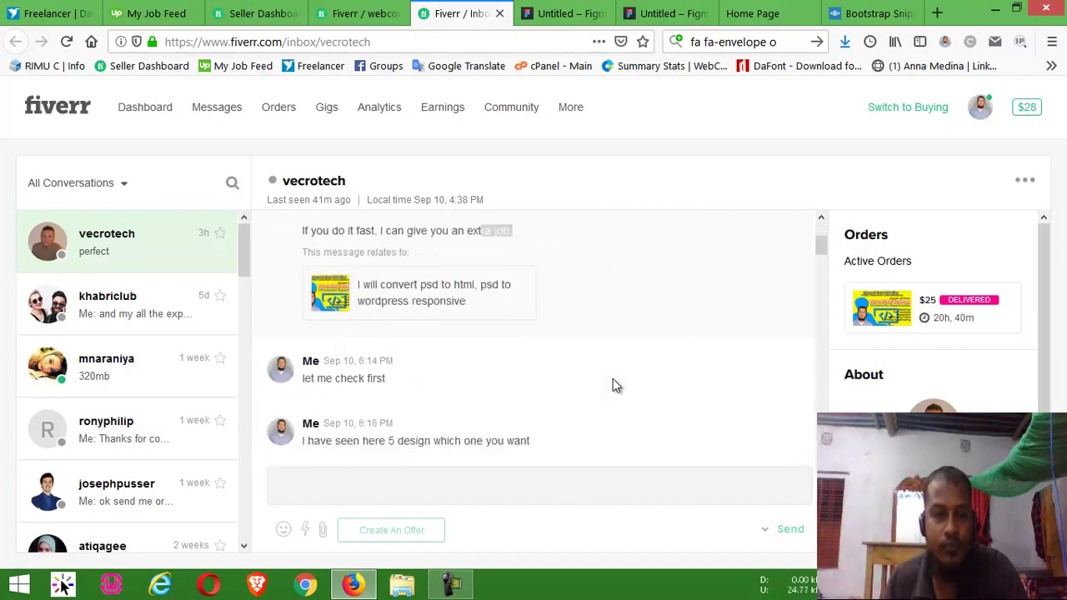
scroll(612, 385, "down", 1)
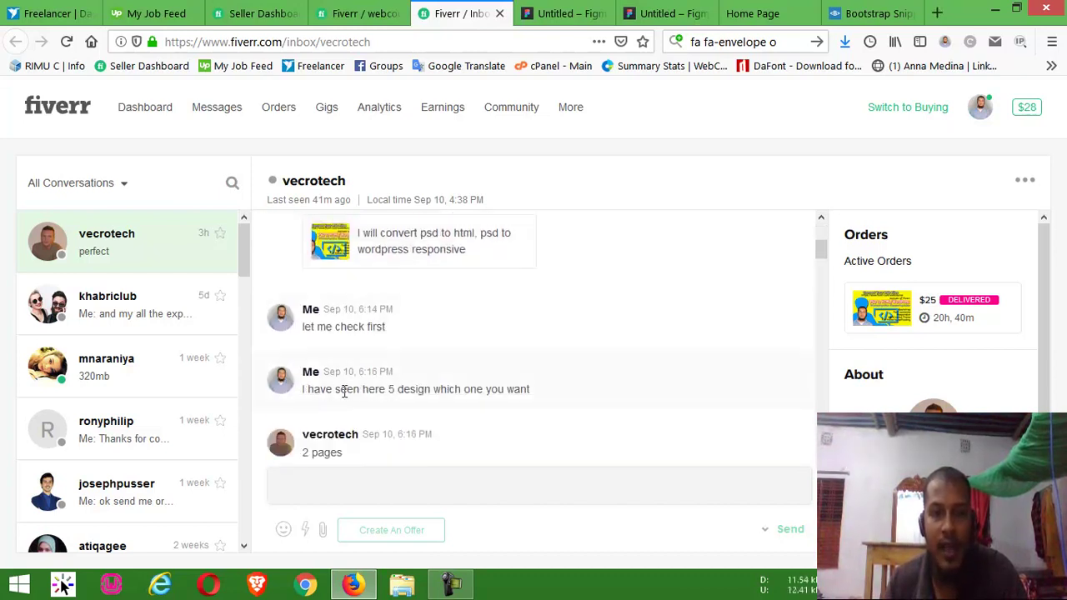
key("ctrl+Tab")
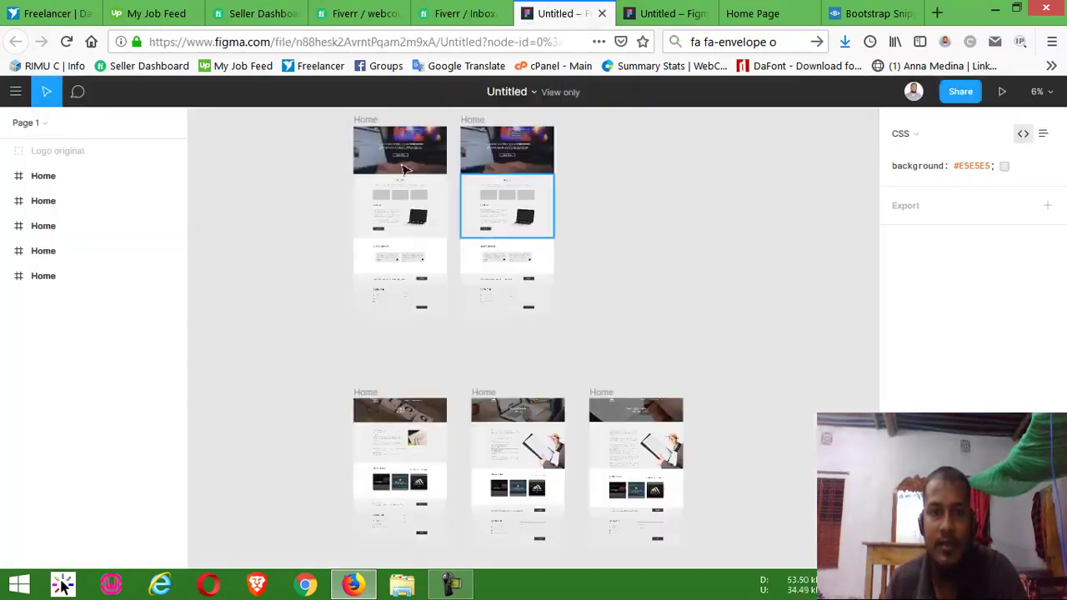
left_click(460, 13)
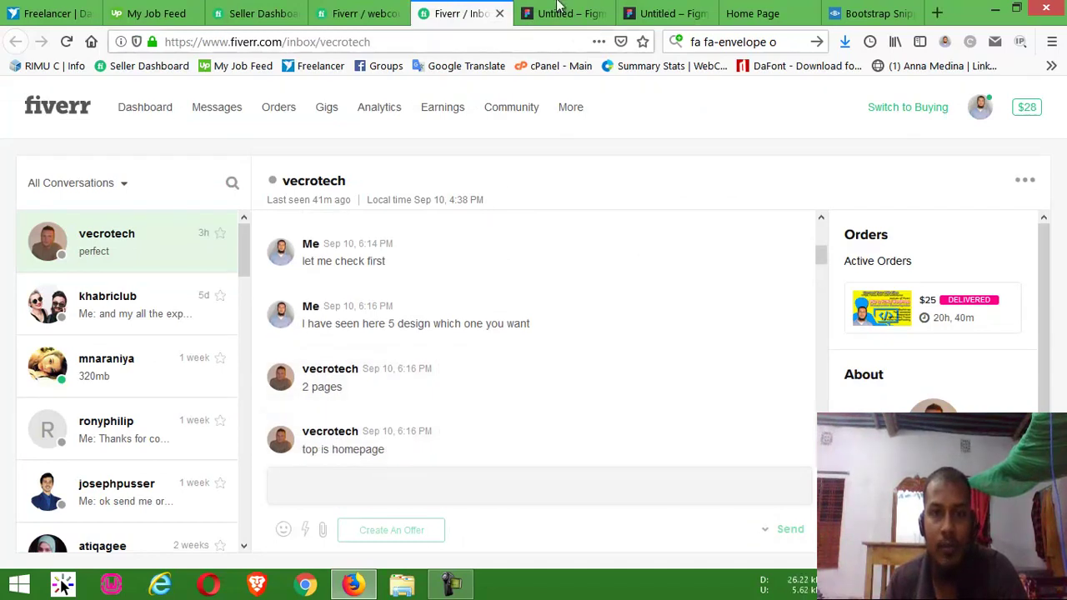
key("ctrl+Tab")
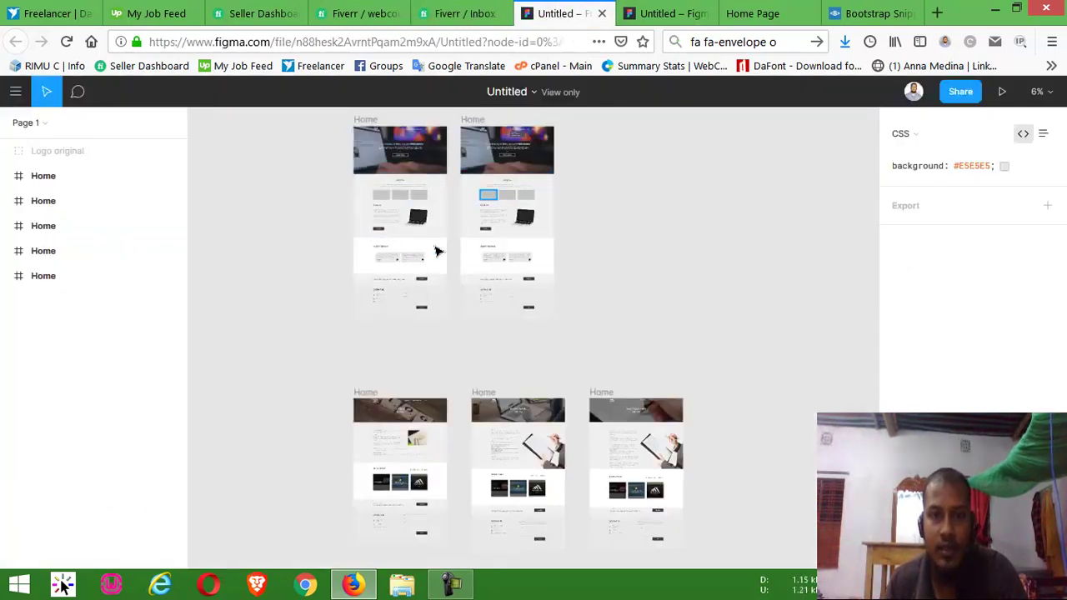
key("ctrl+shift+Tab")
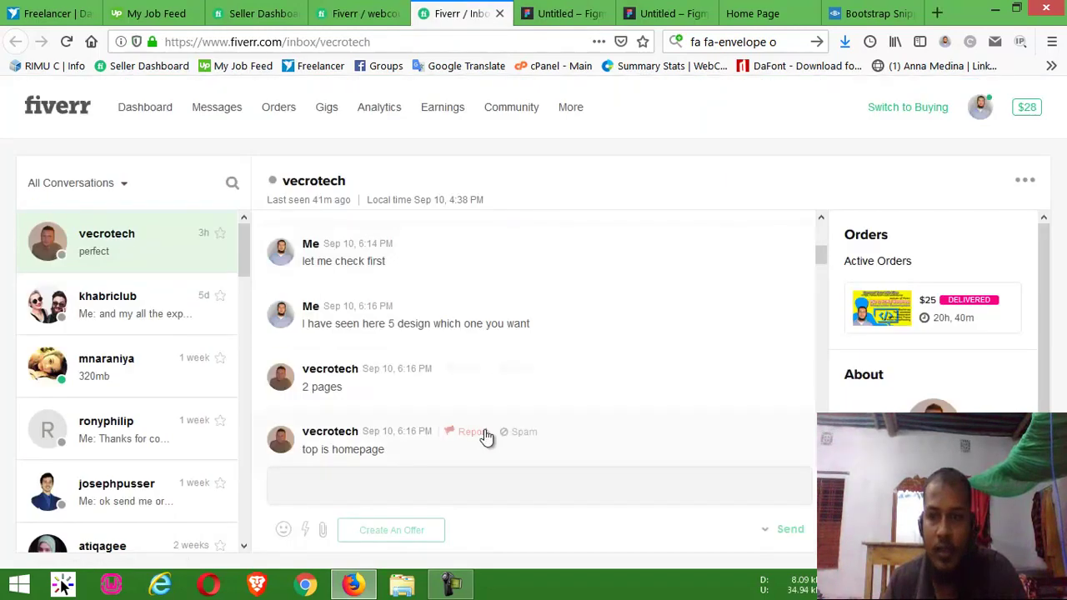
scroll(476, 423, "down", 3)
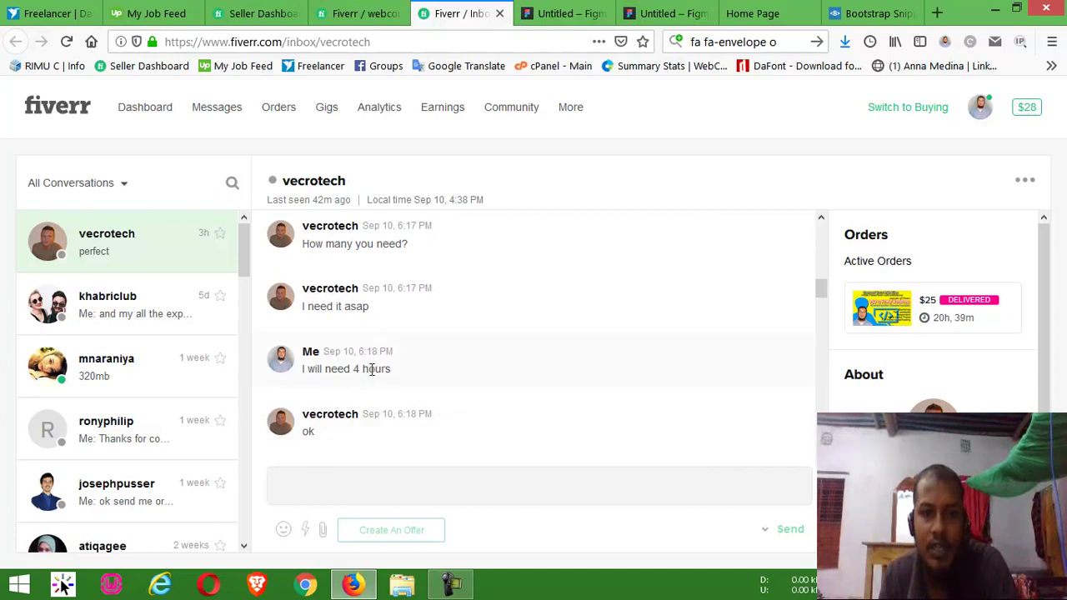
scroll(391, 372, "down", 1)
scroll(345, 375, "down", 2)
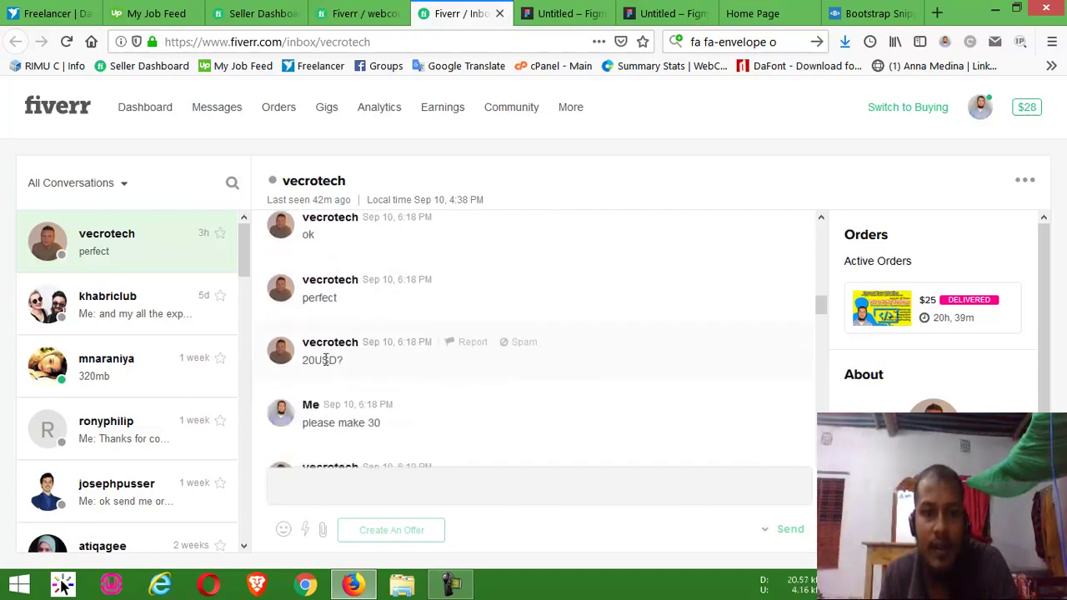
scroll(375, 373, "down", 1)
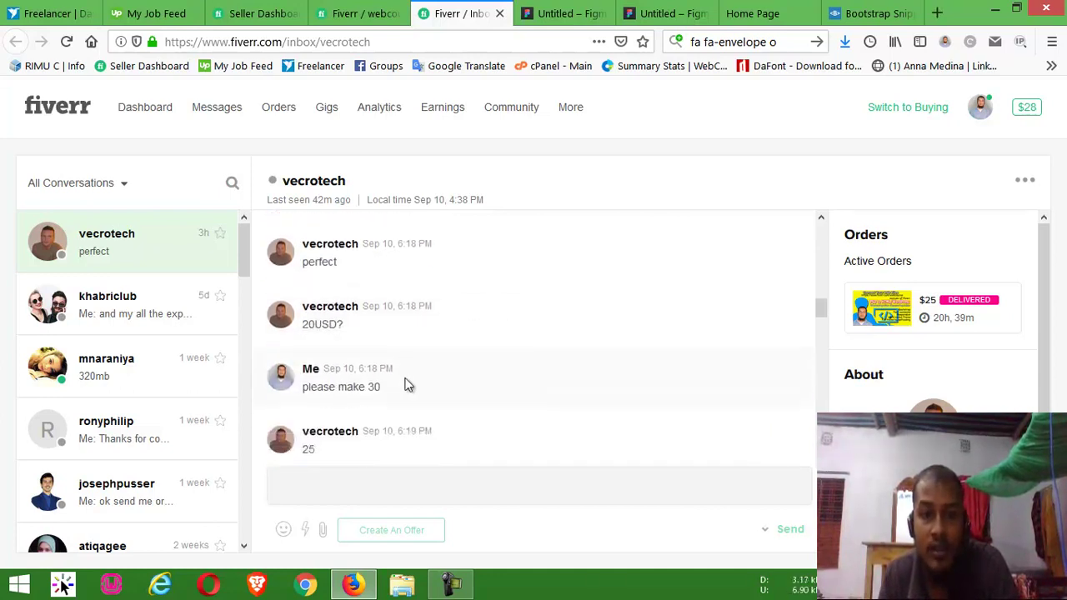
scroll(375, 370, "down", 2)
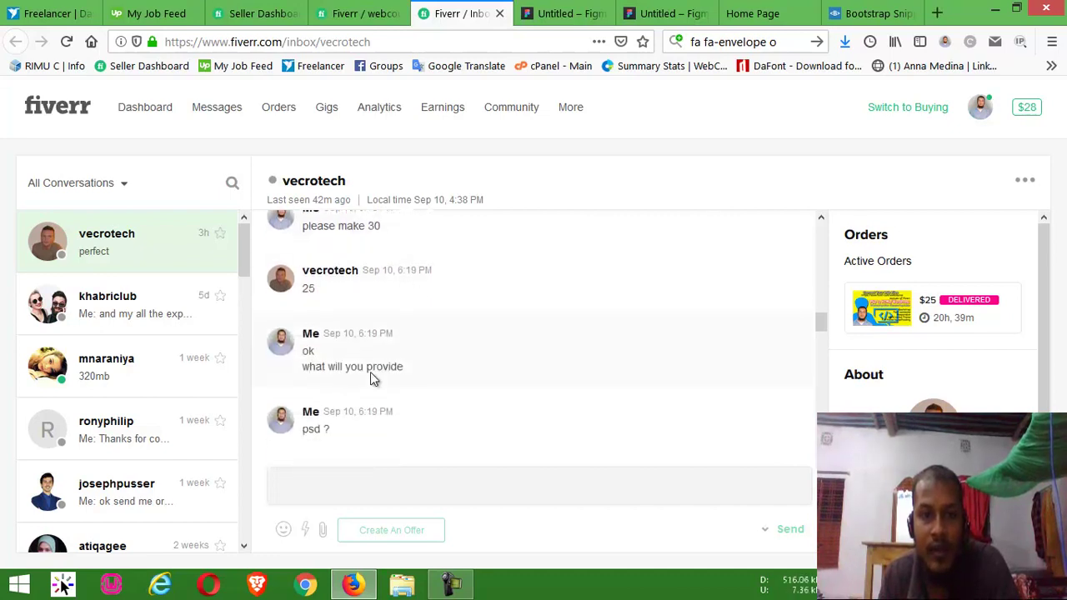
scroll(408, 375, "down", 1)
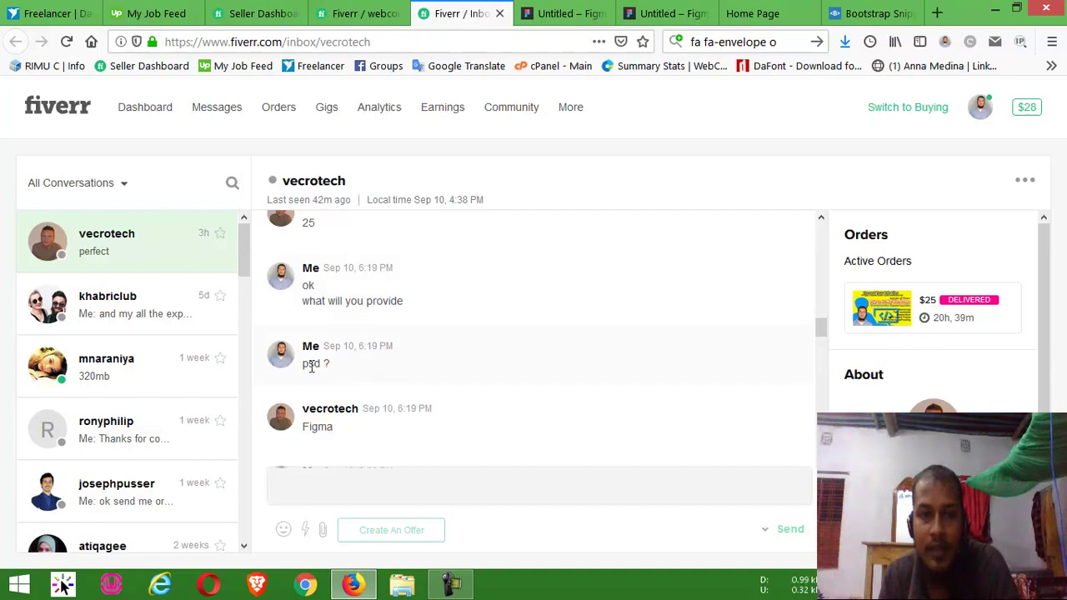
scroll(357, 383, "down", 2)
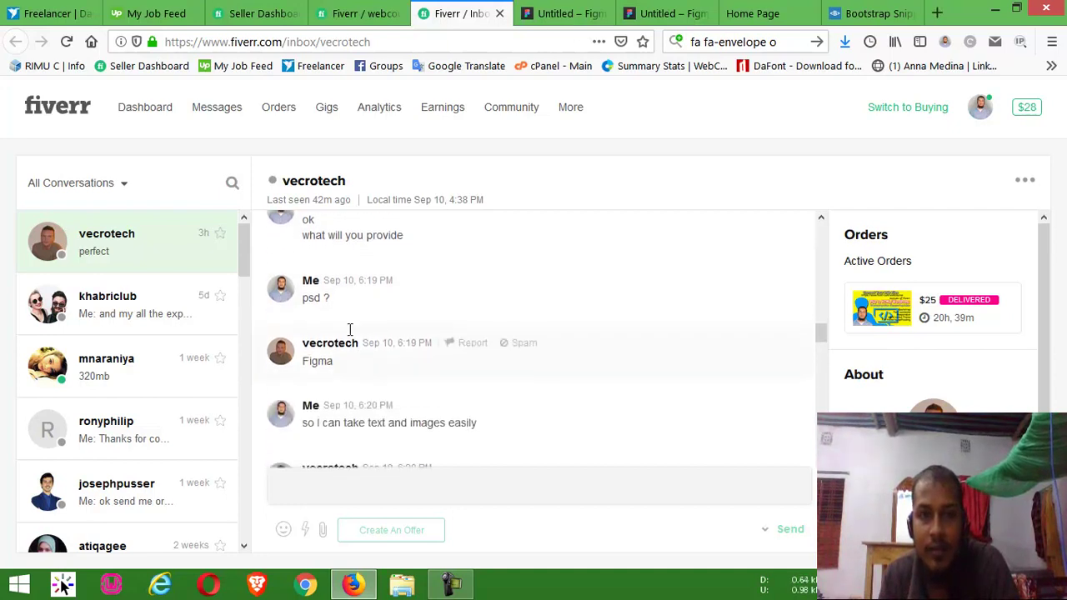
left_click(542, 13)
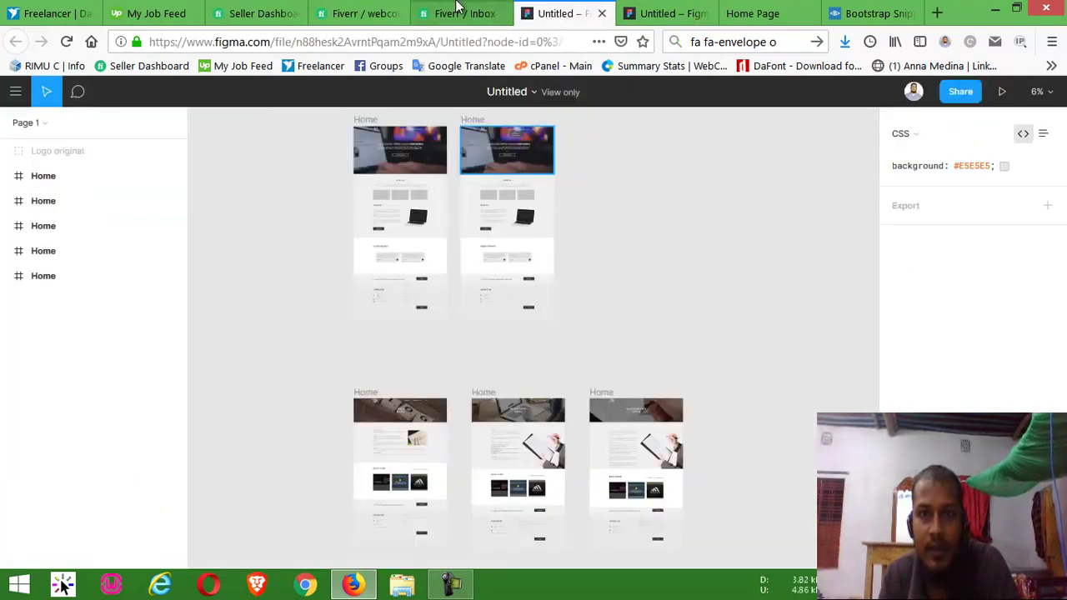
left_click(461, 12)
scroll(360, 450, "down", 1)
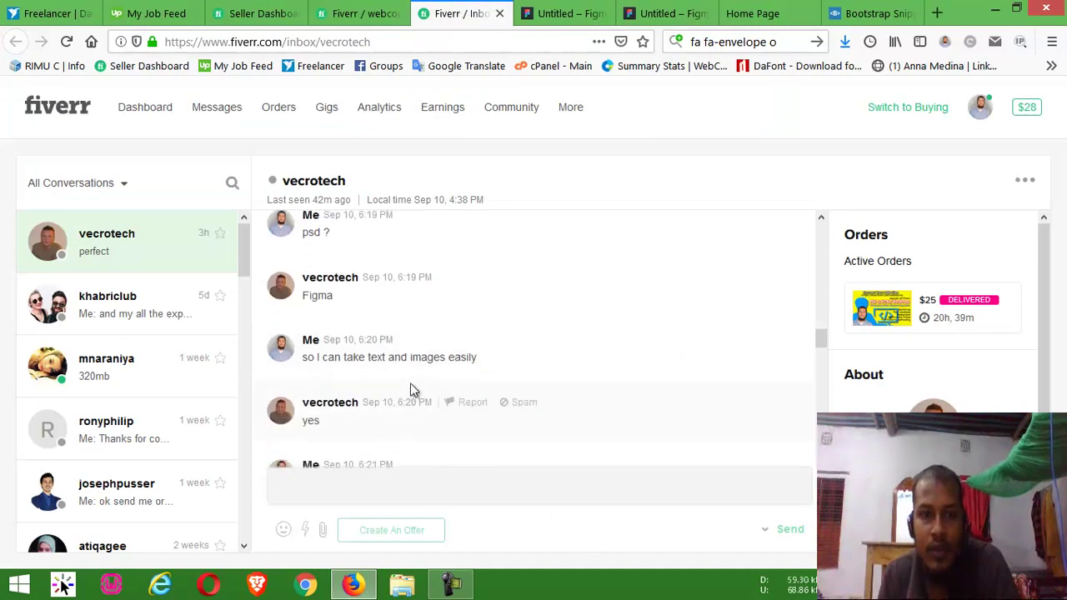
scroll(372, 409, "down", 3)
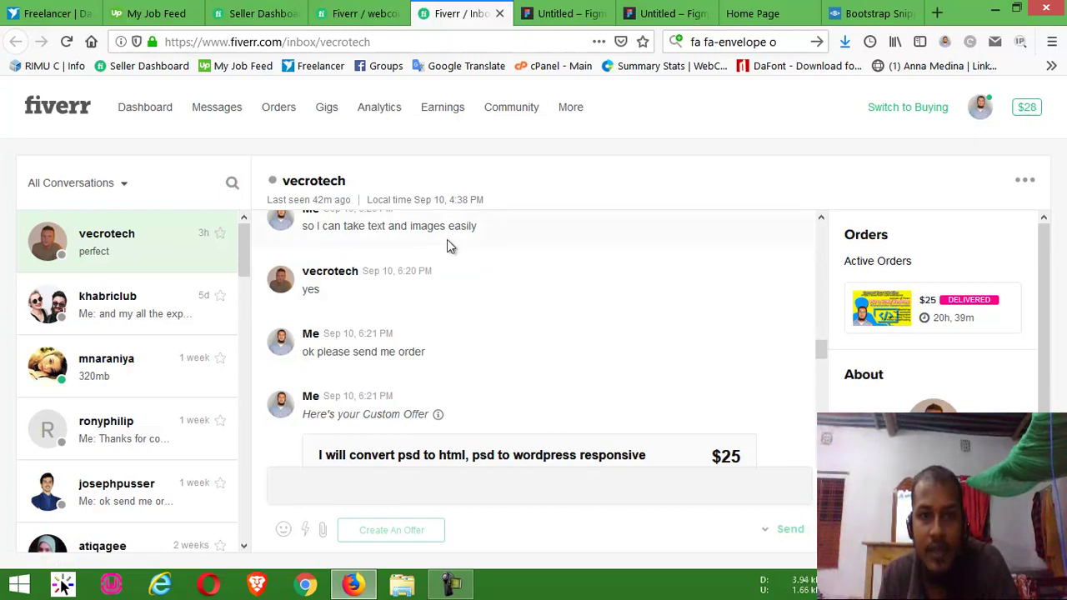
left_click(567, 14)
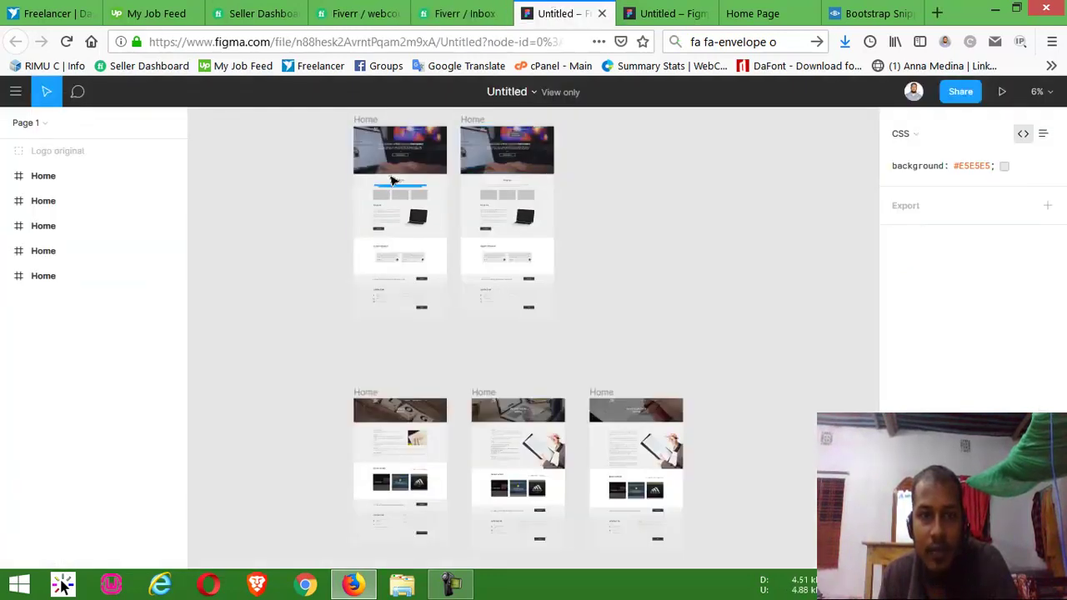
left_click(435, 22)
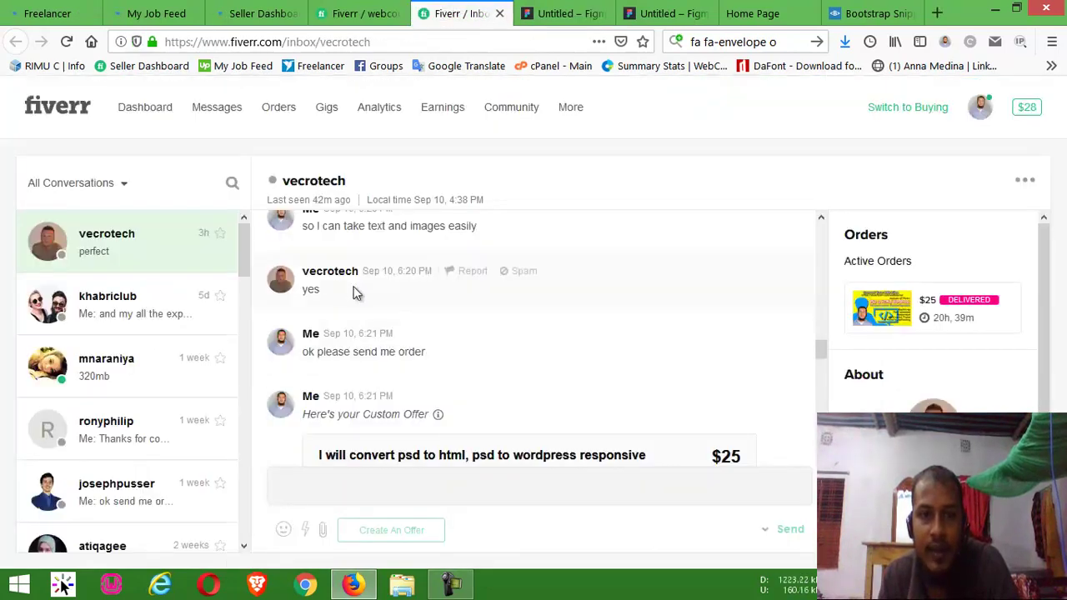
scroll(466, 376, "down", 2)
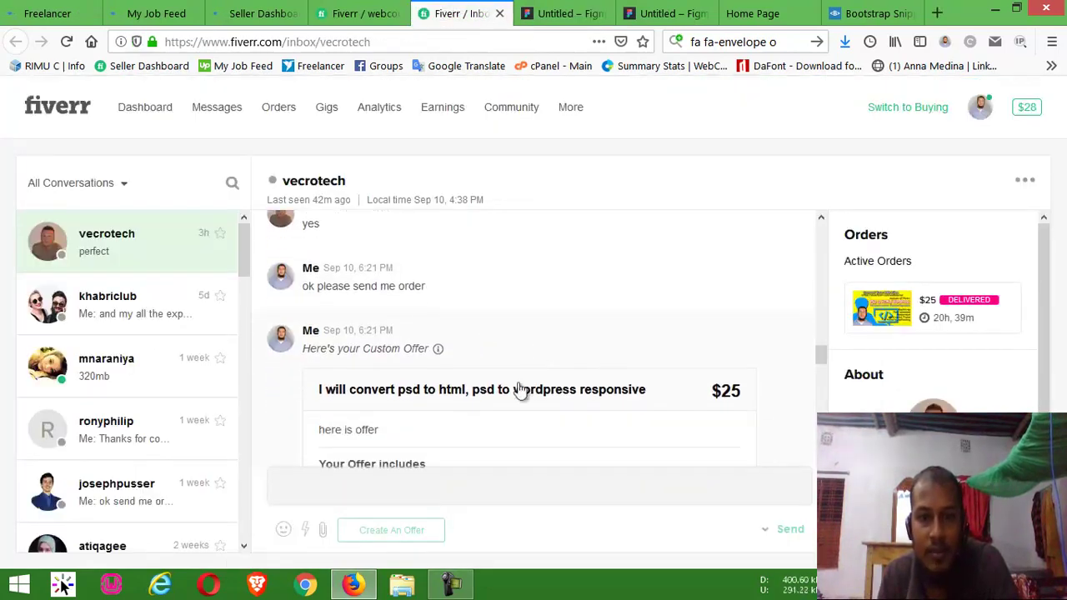
scroll(500, 325, "down", 3)
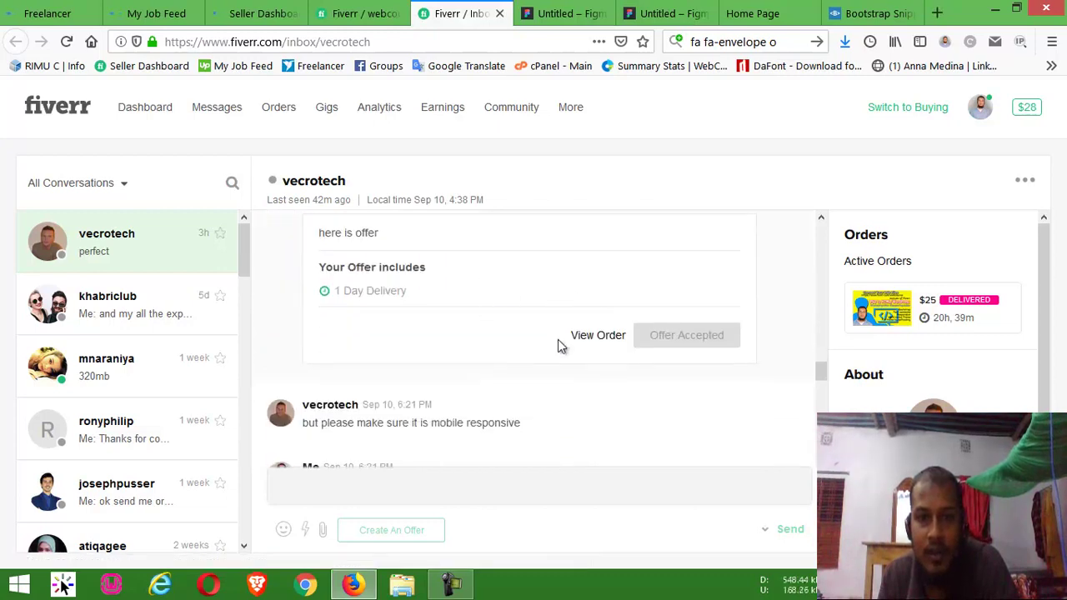
scroll(560, 344, "down", 1)
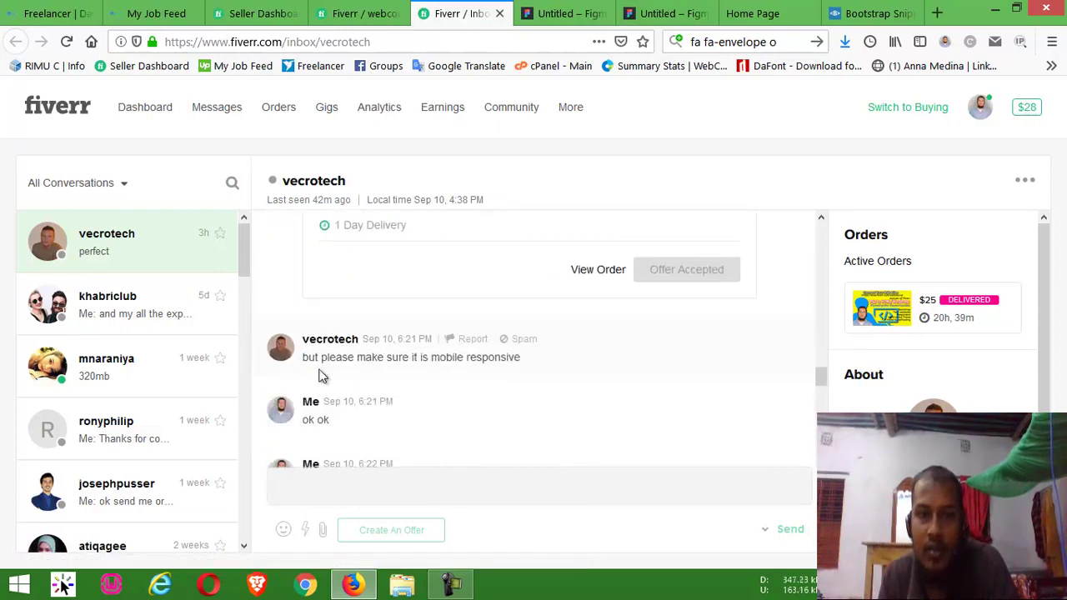
left_click_drag(401, 358, 508, 356)
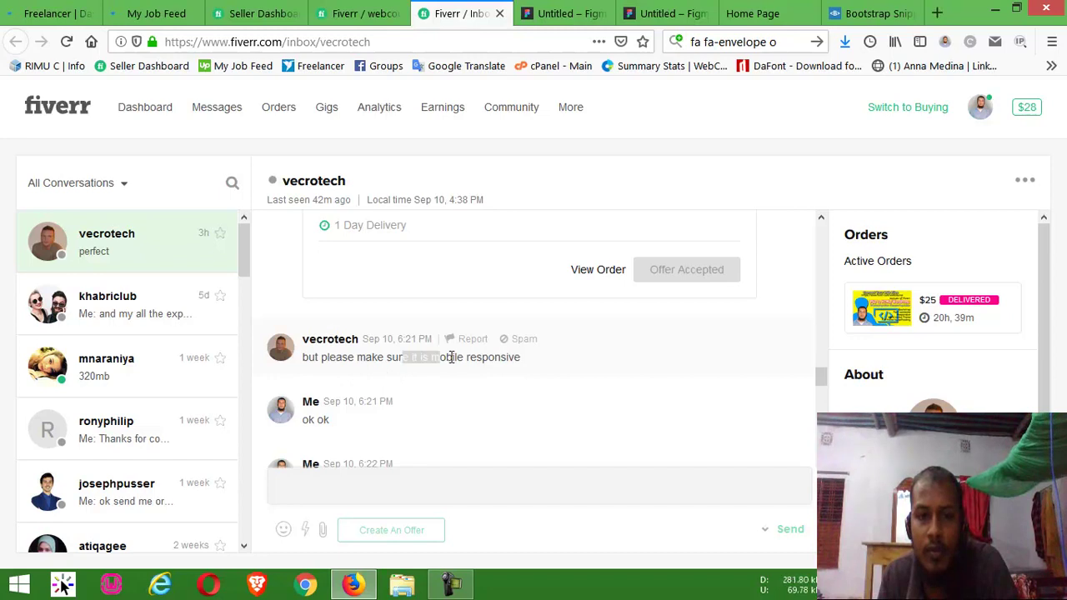
scroll(536, 359, "down", 1)
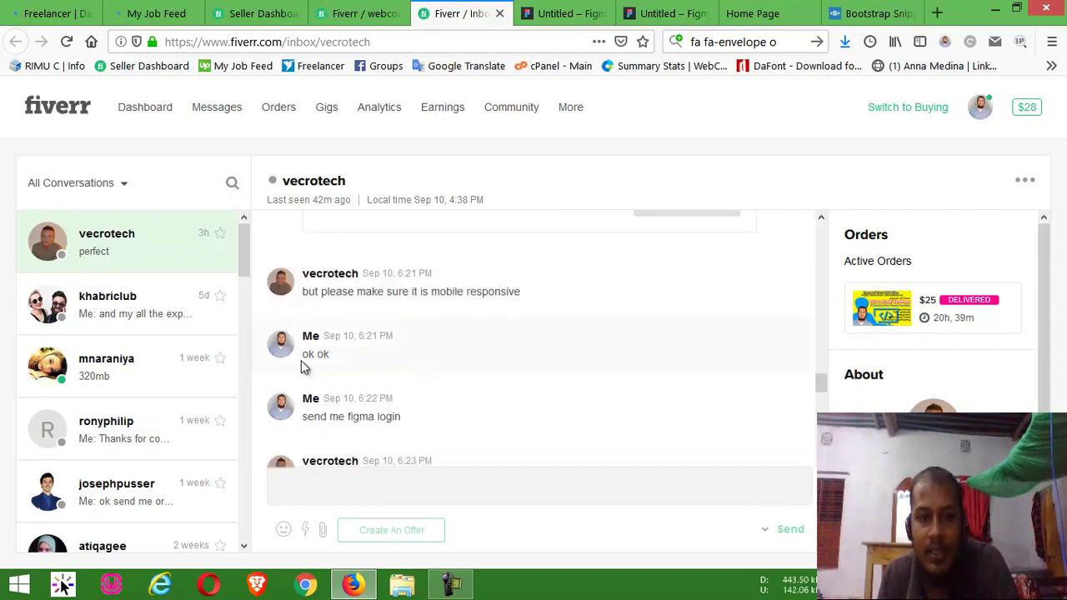
scroll(333, 421, "down", 1)
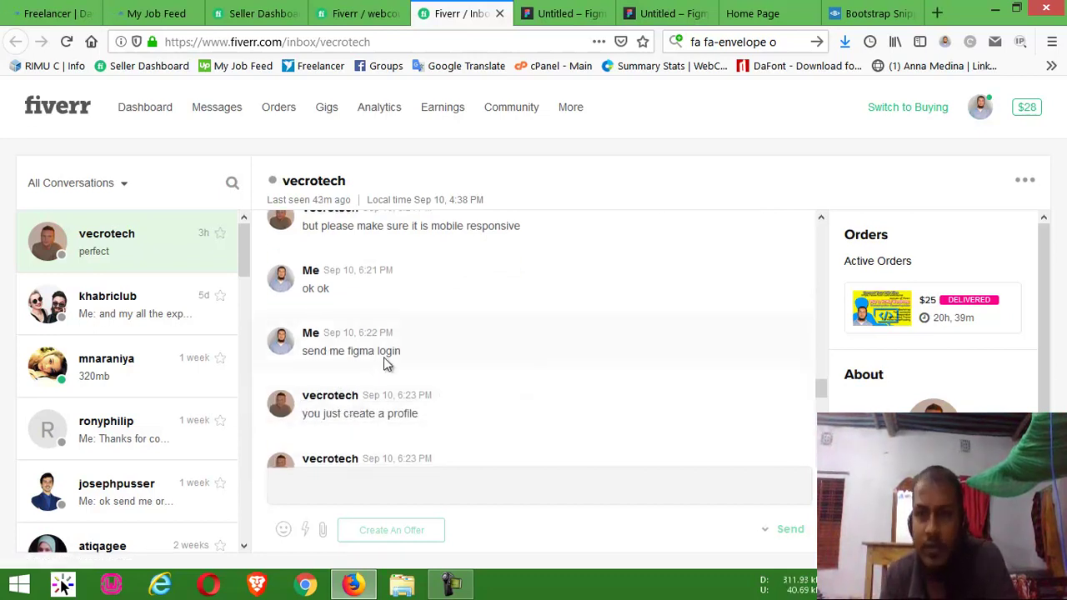
scroll(408, 429, "down", 1)
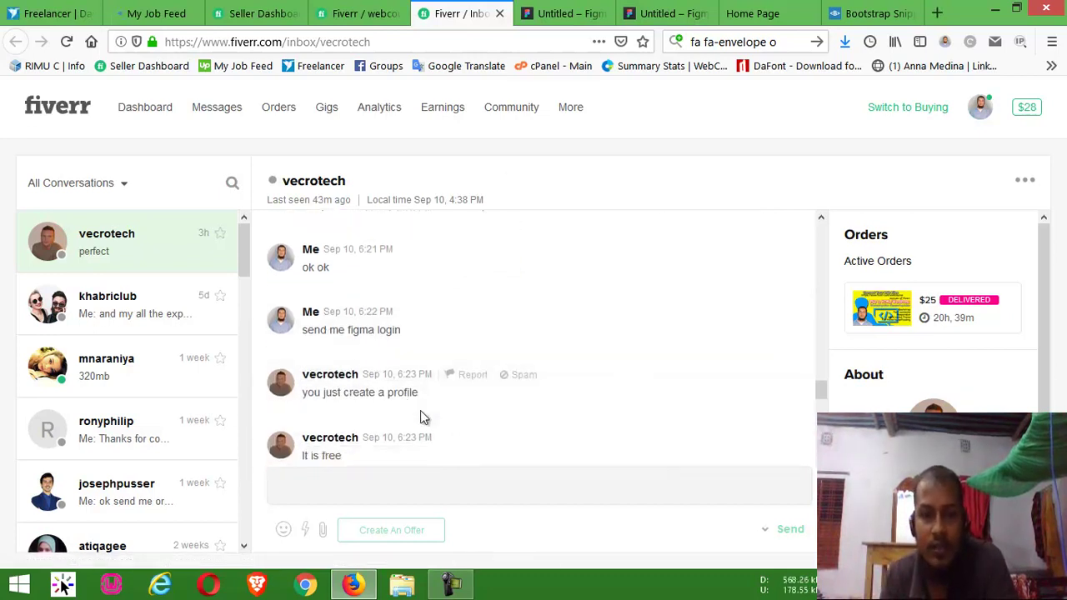
scroll(358, 428, "down", 3)
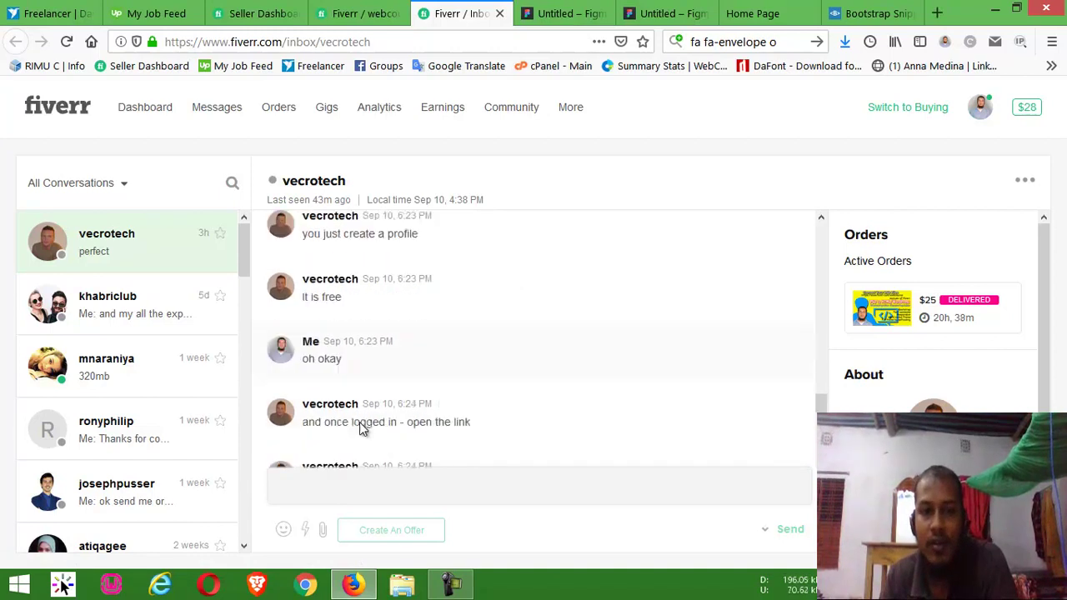
Reread the buyer's chat, highlighting key phrases in the request and earlier replies
left_click(562, 13)
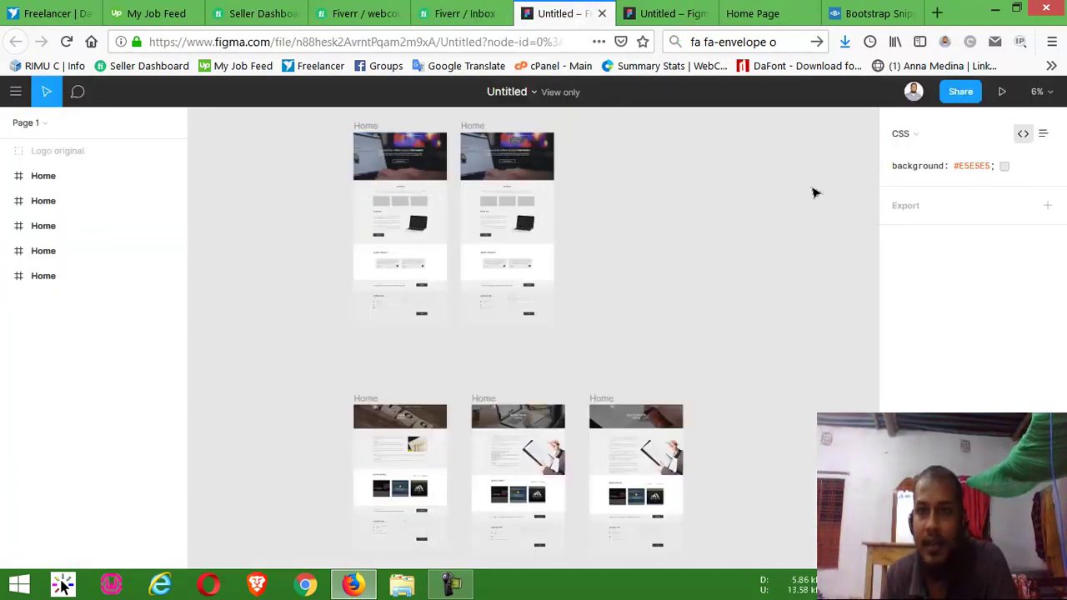
left_click(463, 13)
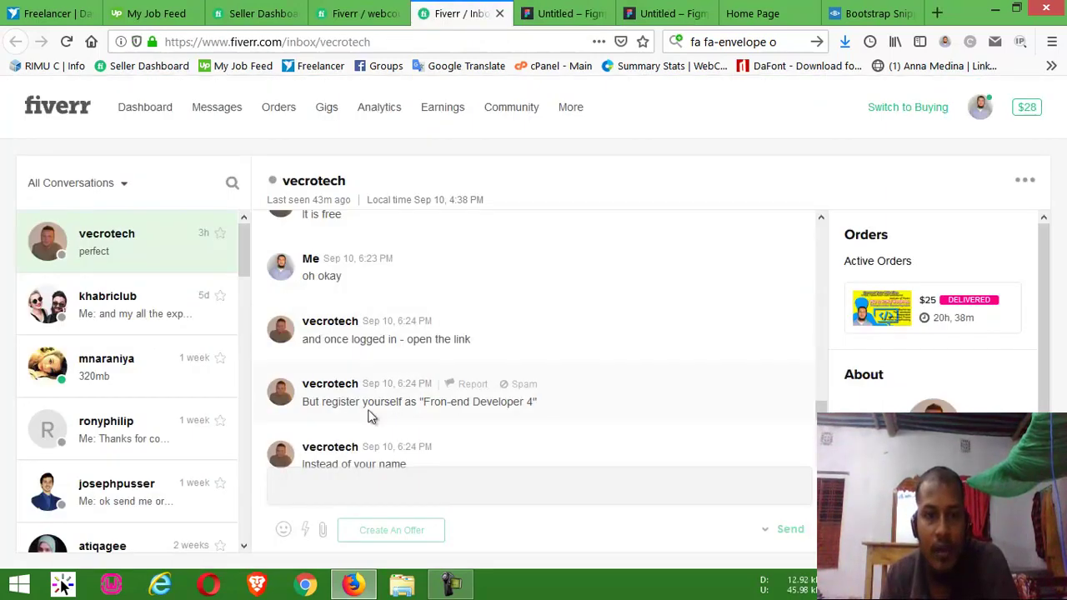
left_click_drag(421, 403, 530, 403)
left_click(533, 403)
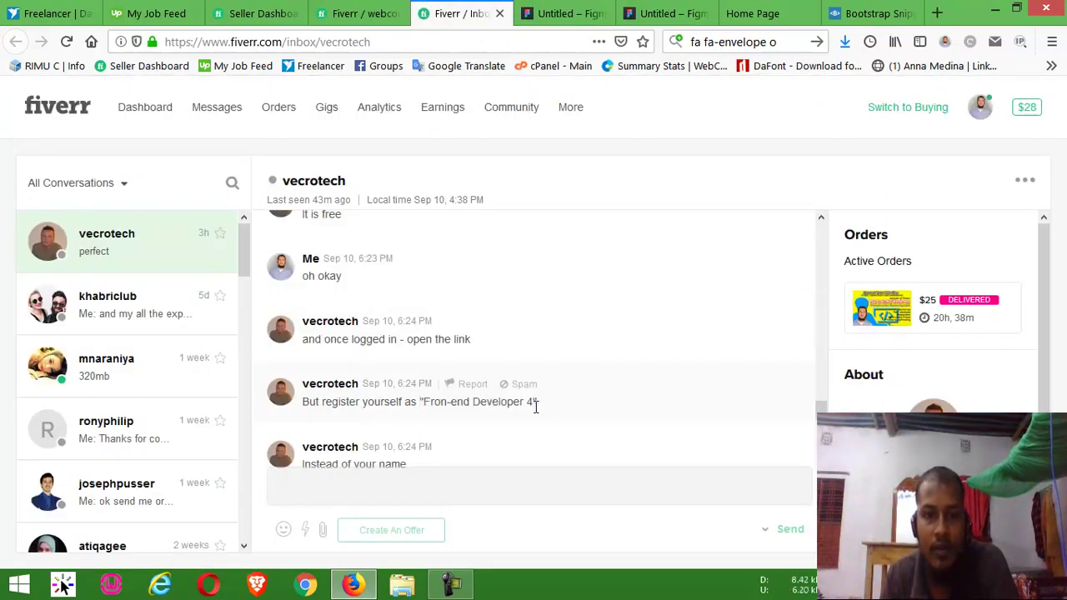
left_click_drag(350, 399, 391, 400)
left_click(425, 421)
left_click_drag(328, 396, 397, 397)
left_click(422, 408)
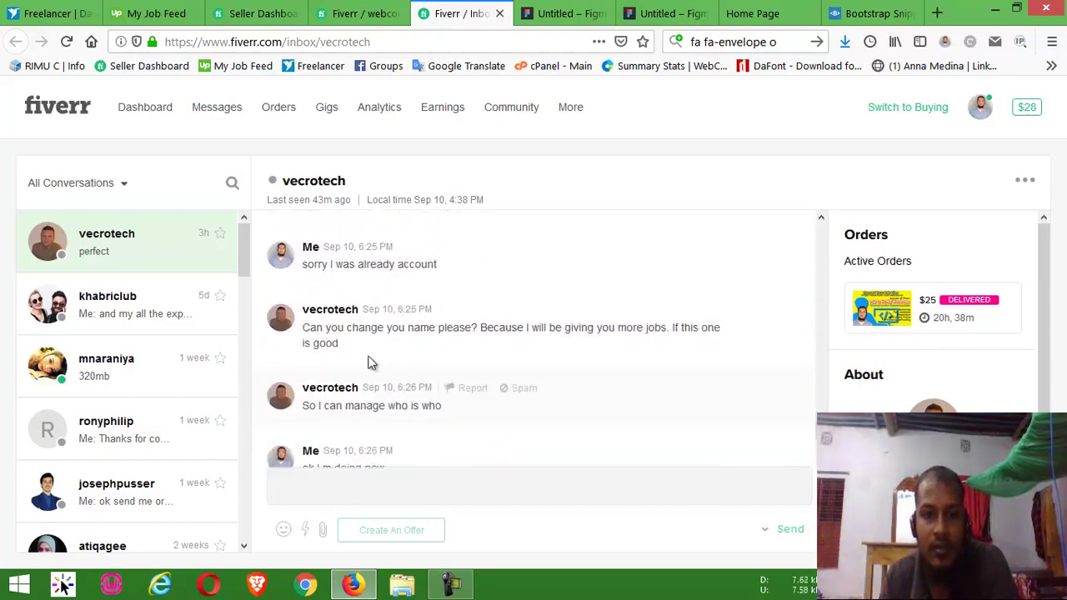
left_click_drag(376, 327, 423, 327)
left_click(500, 329)
left_click_drag(548, 328, 651, 328)
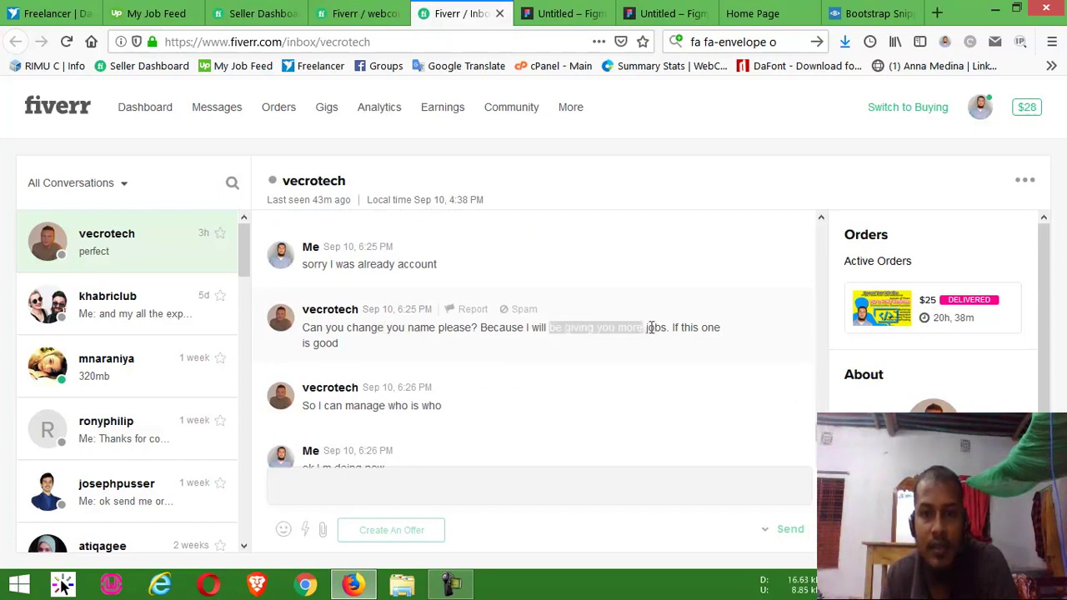
left_click(666, 326)
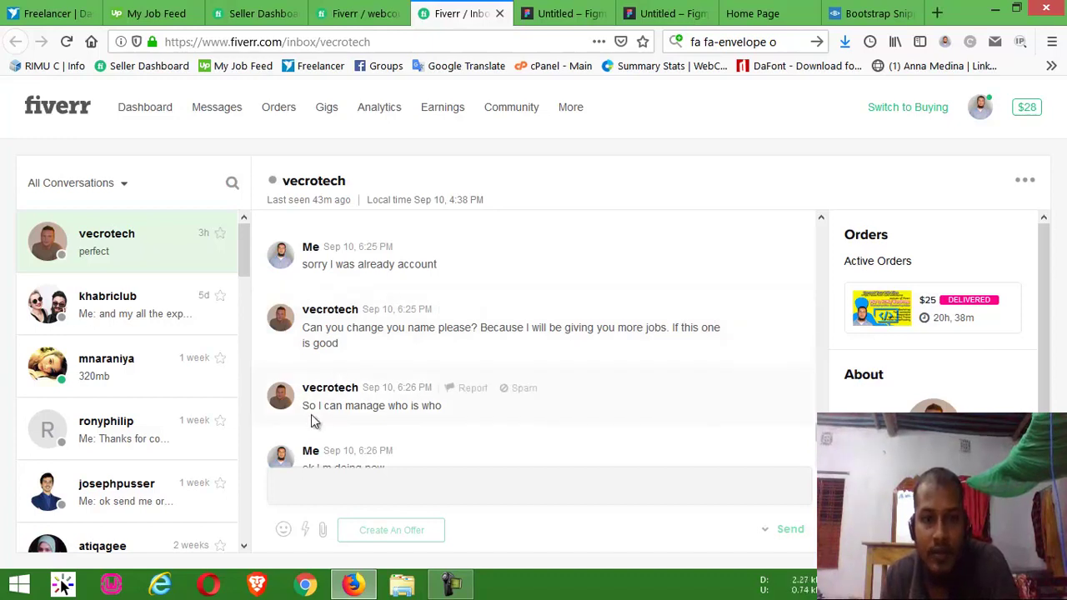
mouse_move(492, 405)
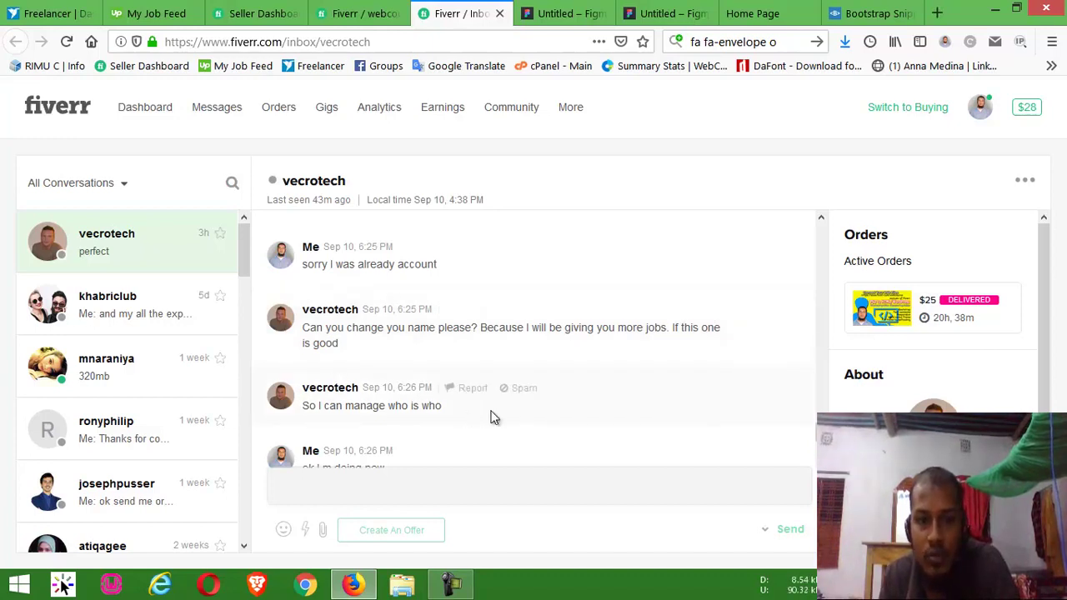
scroll(435, 410, "down", 2)
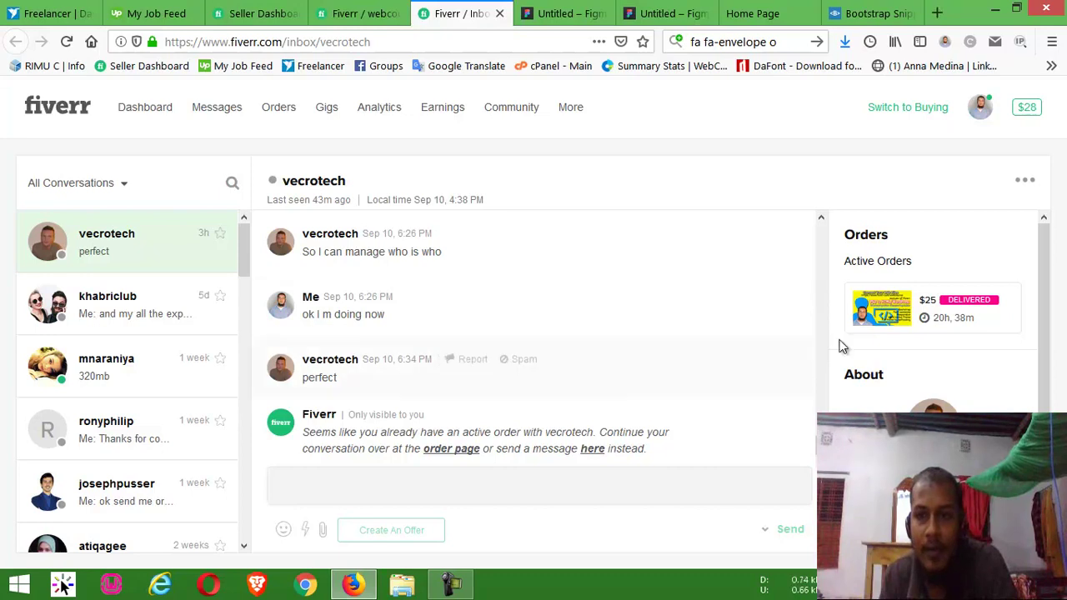
Show the buyer's requirements on the order page and open the linked Figma file
left_click(361, 8)
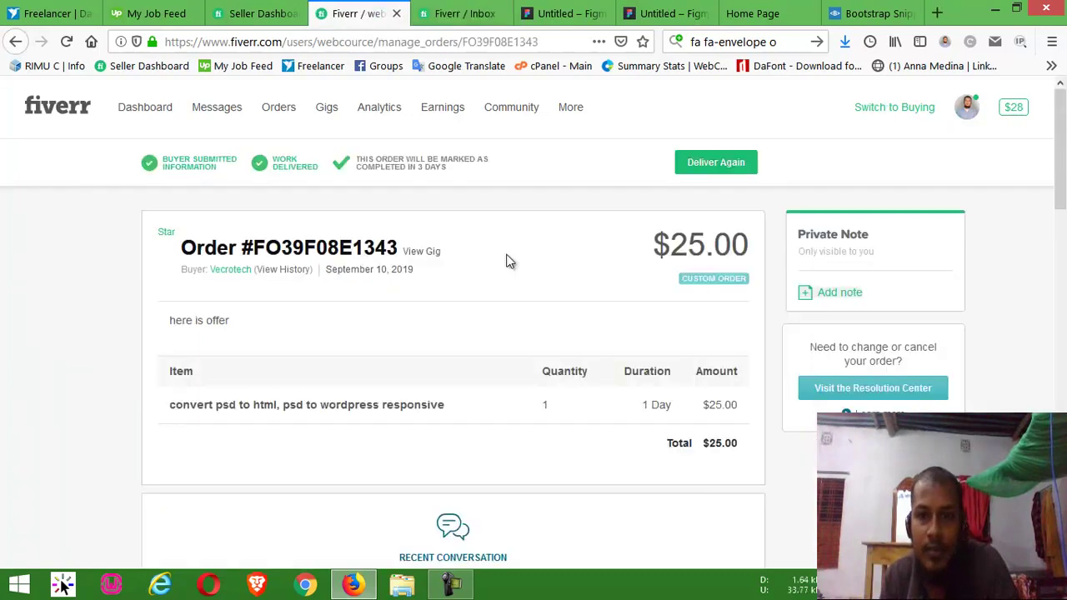
scroll(361, 298, "down", 2)
scroll(522, 339, "down", 3)
scroll(502, 372, "down", 3)
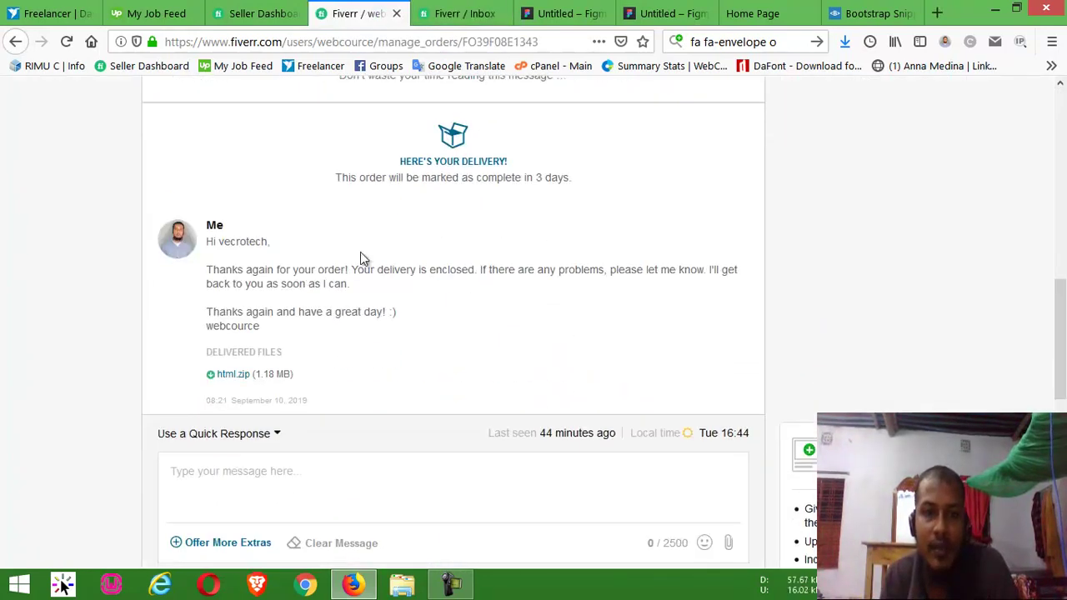
scroll(362, 257, "up", 3)
left_click(566, 283)
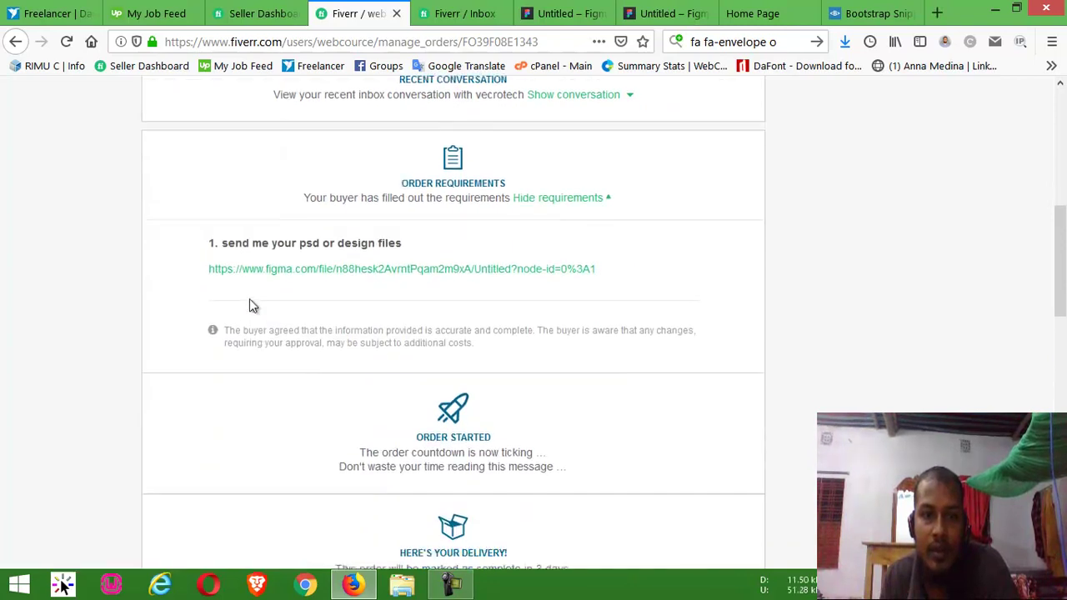
left_click(461, 14)
left_click(567, 12)
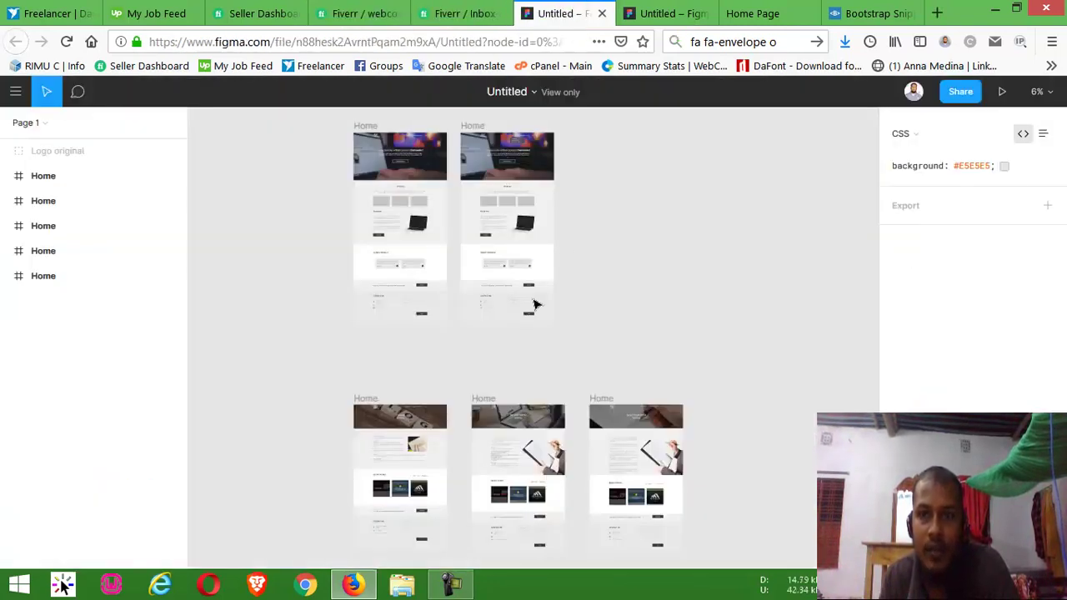
Scroll through the Figma Home frame: hero, What I do and About me sections
key("ctrl+Tab")
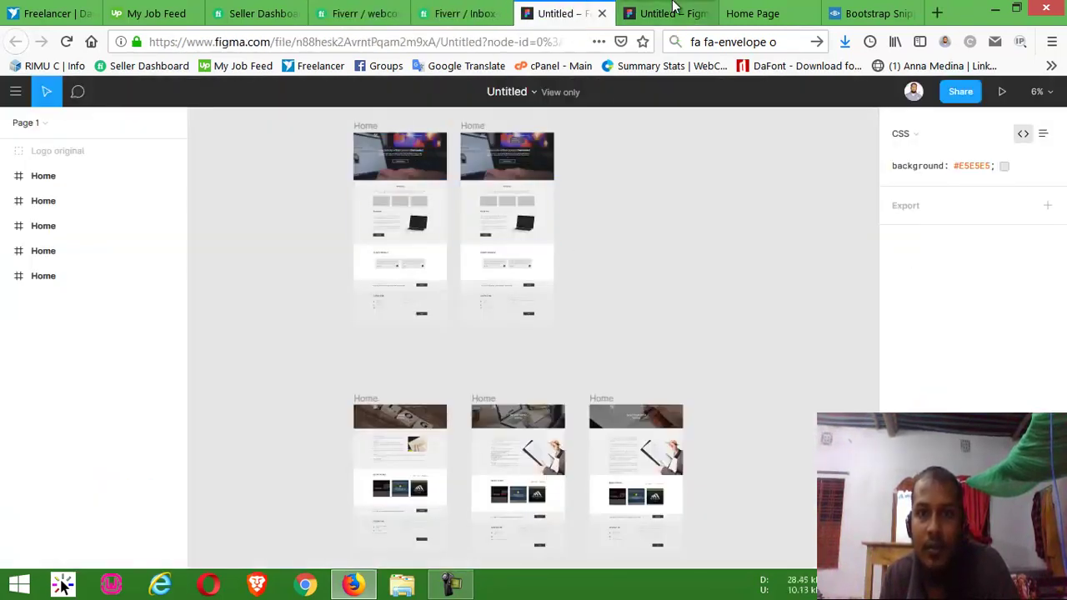
scroll(521, 283, "up", 5)
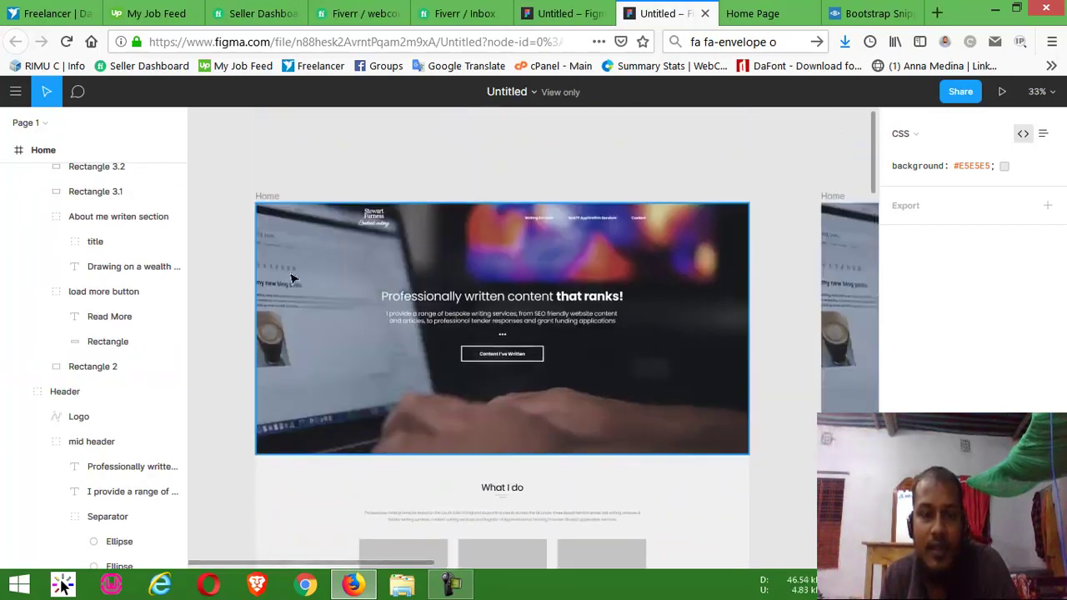
scroll(483, 250, "down", 1)
scroll(492, 326, "down", 5)
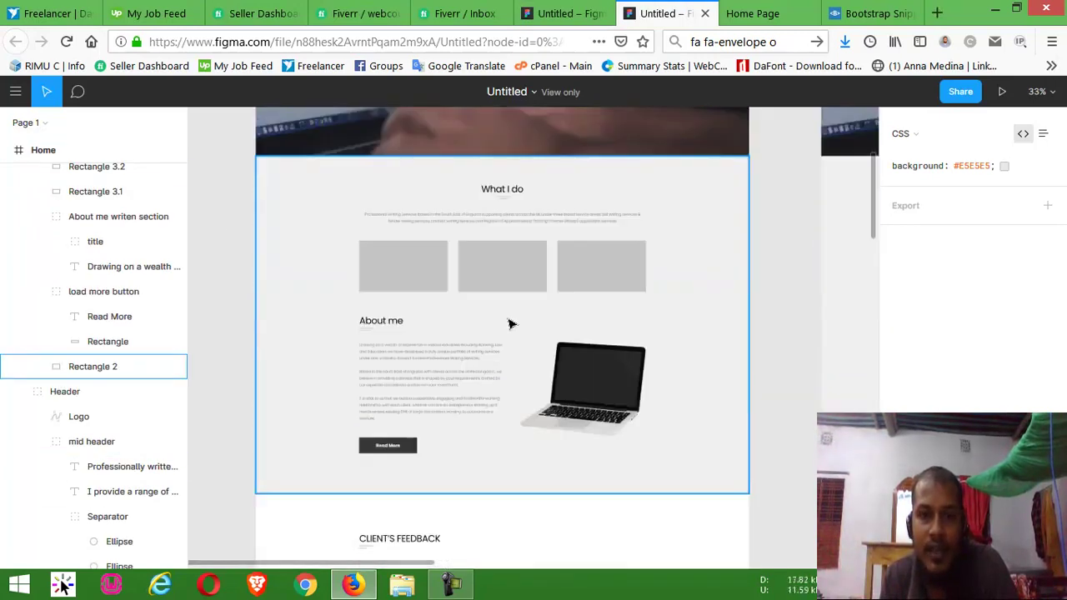
scroll(453, 248, "up", 4)
scroll(433, 284, "up", 7)
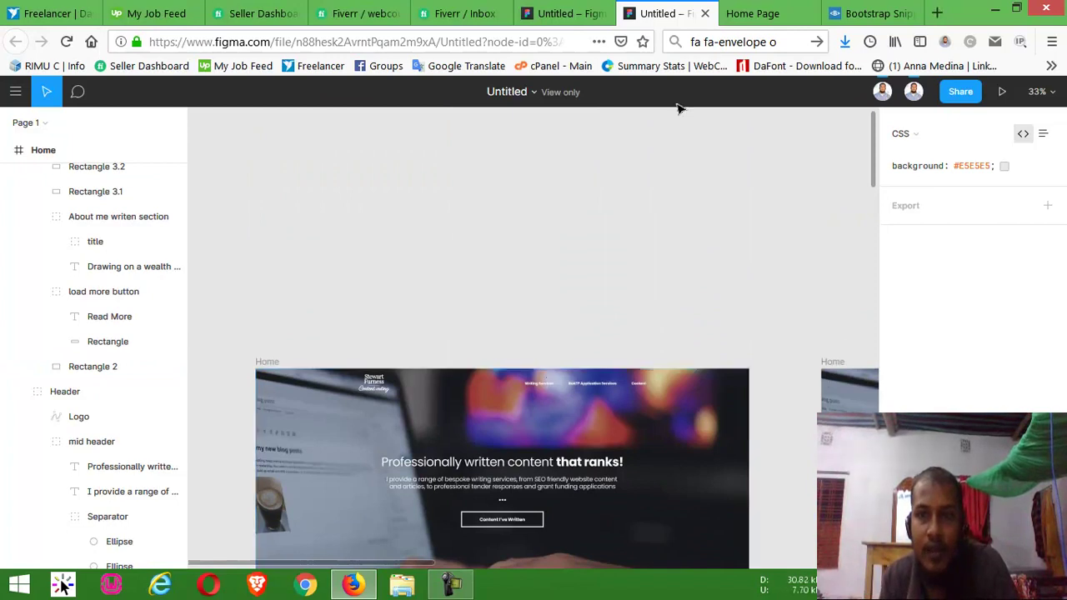
left_click(753, 14)
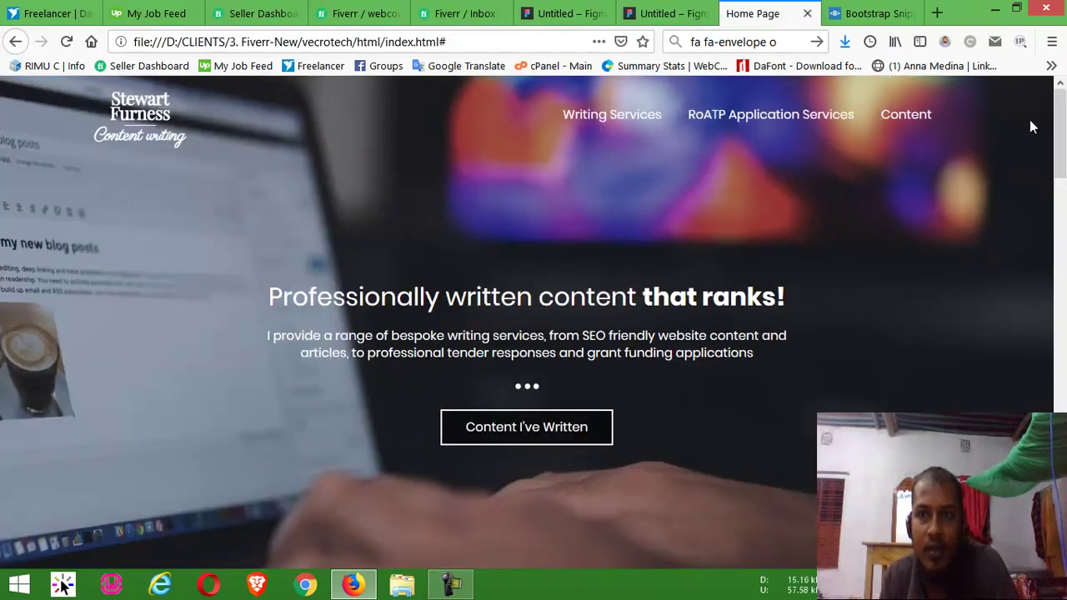
Scroll through the local Home Page from What I do downward, comparing it with the Figma frames
left_click_drag(1059, 133, 1063, 225)
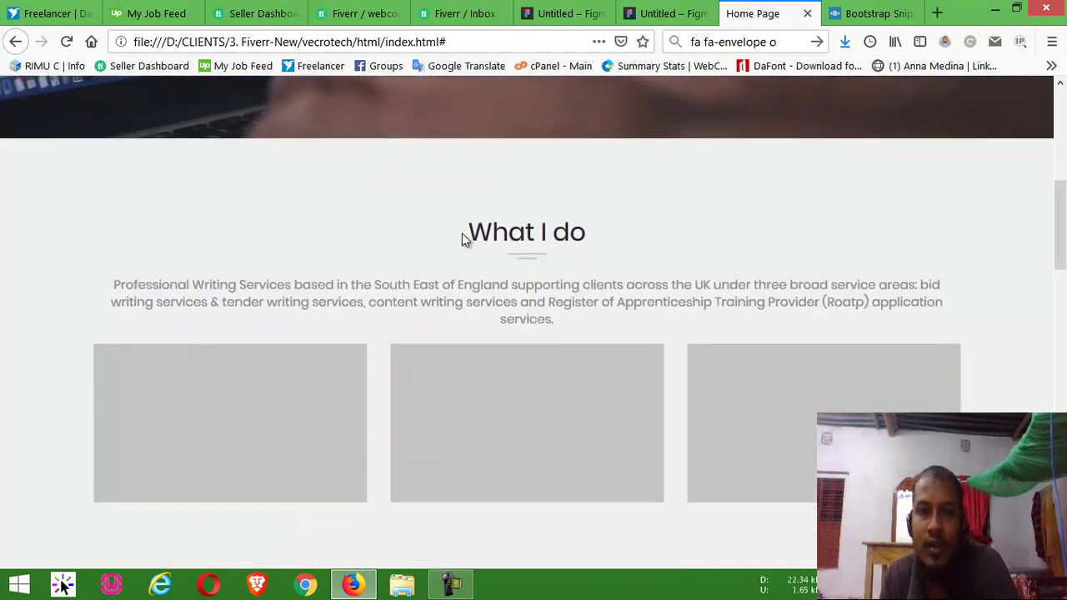
left_click_drag(469, 233, 631, 236)
left_click(551, 284)
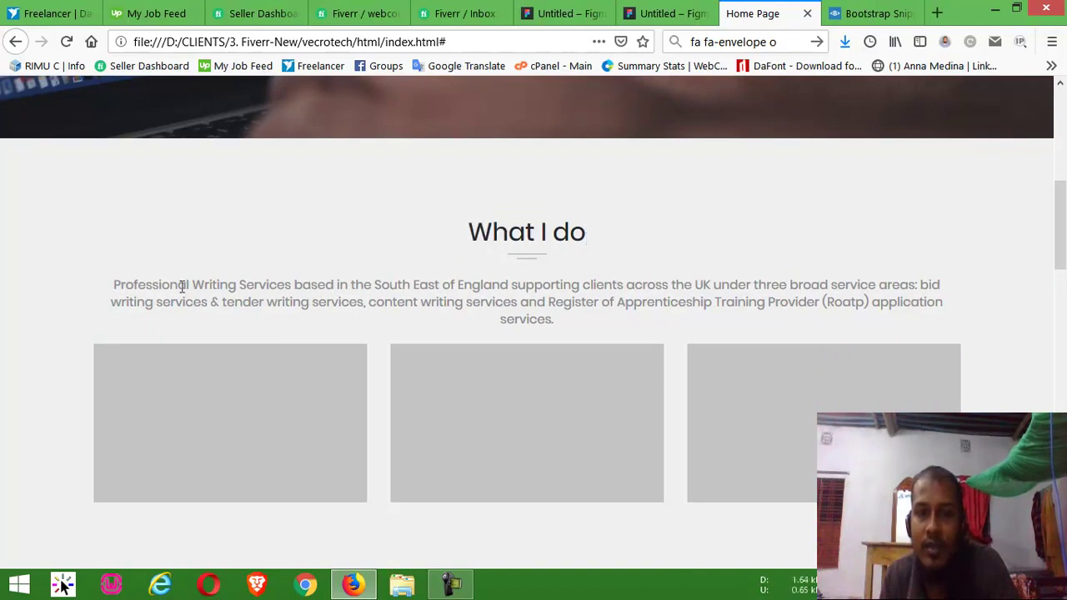
left_click_drag(1061, 238, 1062, 404)
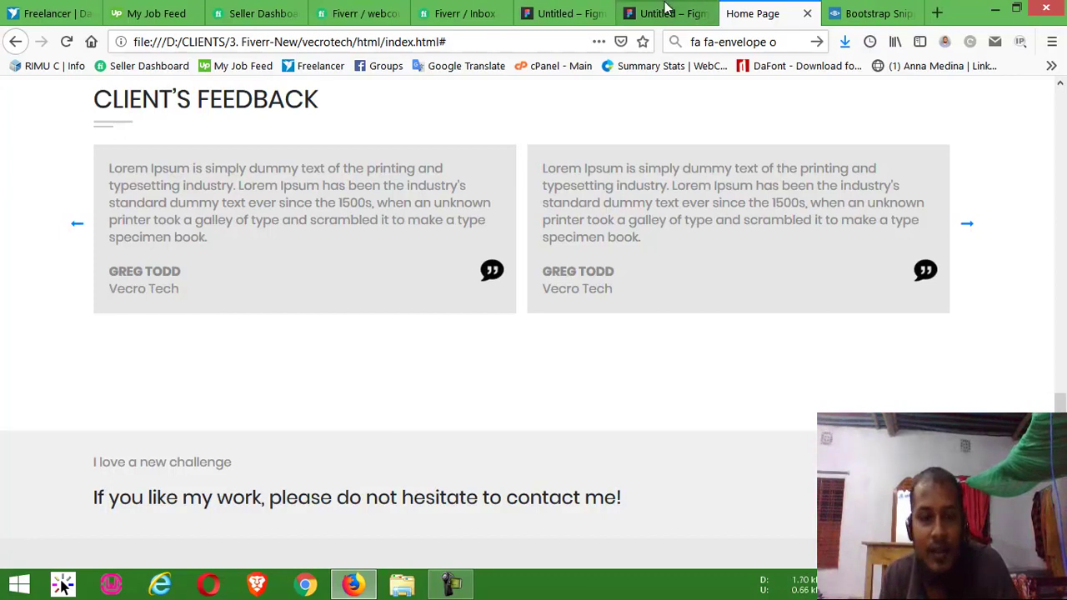
scroll(533, 334, "down", 3)
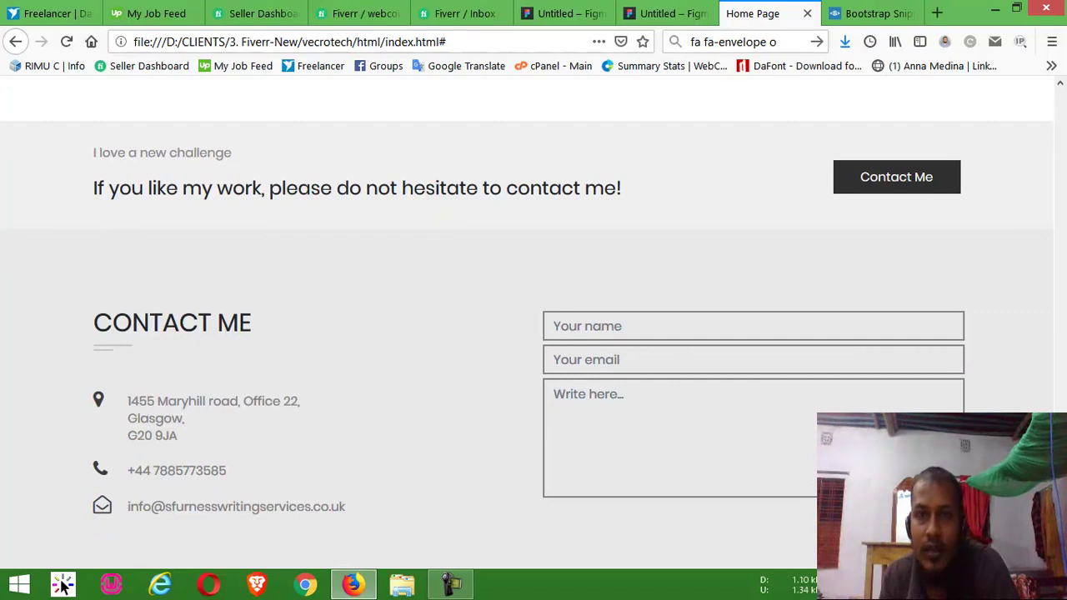
left_click(658, 13)
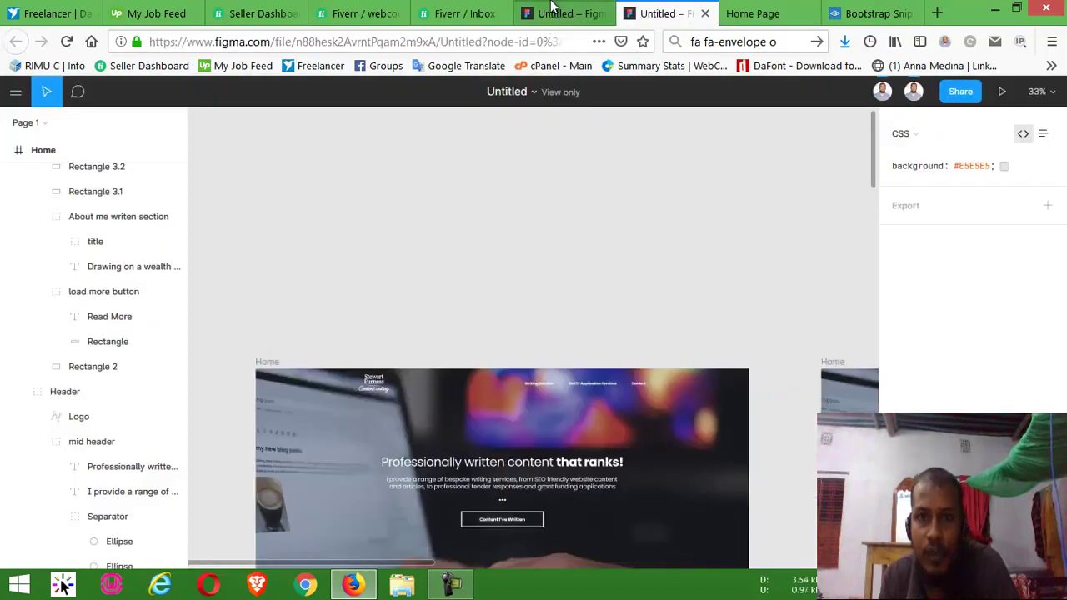
left_click(550, 10)
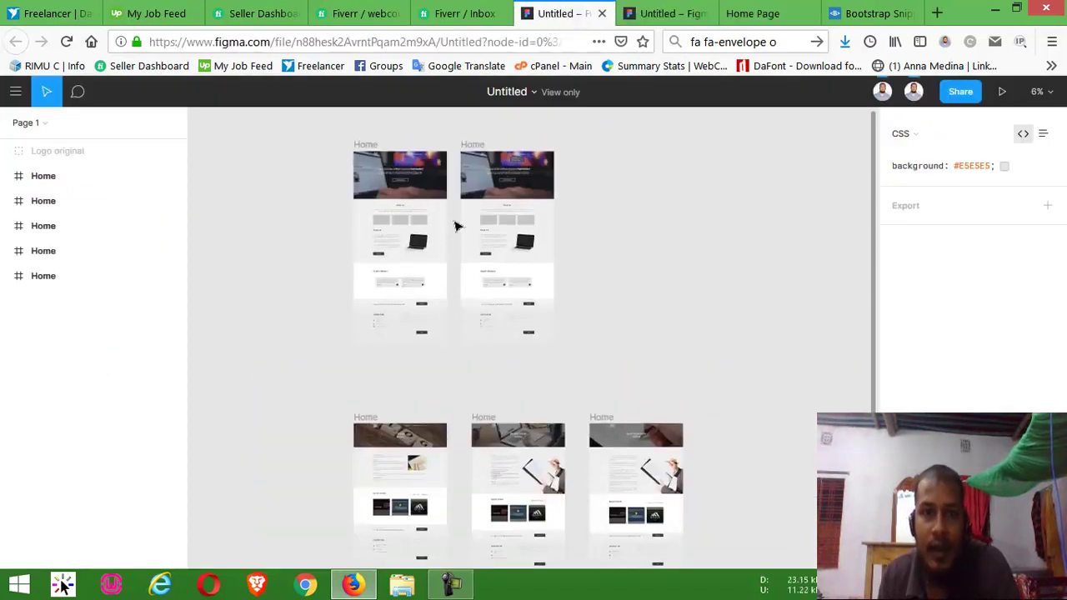
left_click(733, 10)
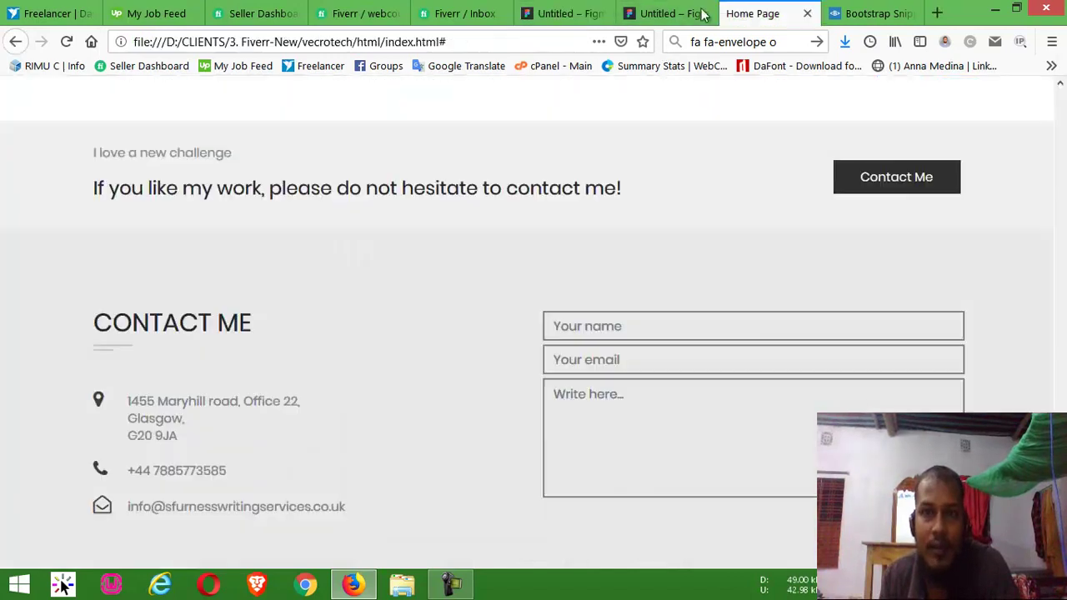
Check the HABIJABI (D:) drive, then scroll to the delivery on the Fiverr order page
left_click(398, 585)
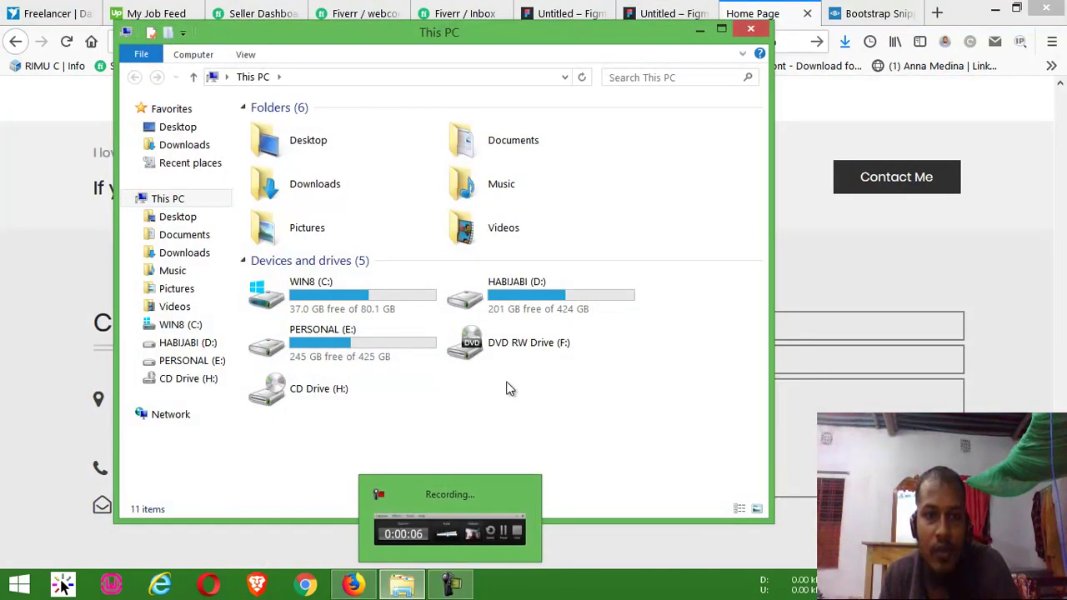
left_click(570, 298)
left_click(760, 7)
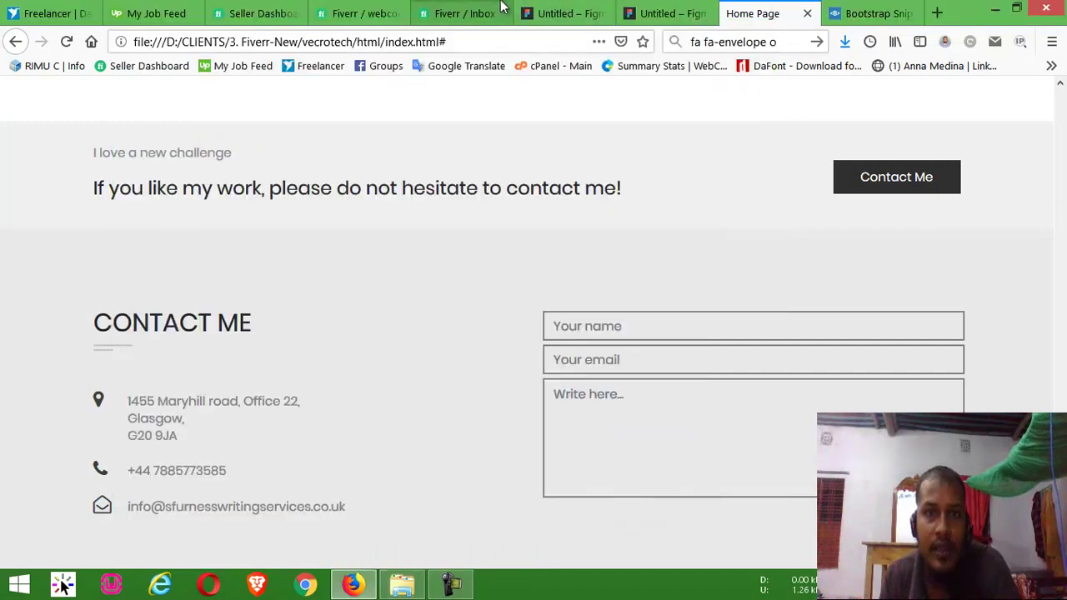
left_click(367, 13)
scroll(442, 250, "down", 2)
Reread the delivery message with the html.zip attachment, then bring up File Explorer at This PC
scroll(333, 334, "down", 2)
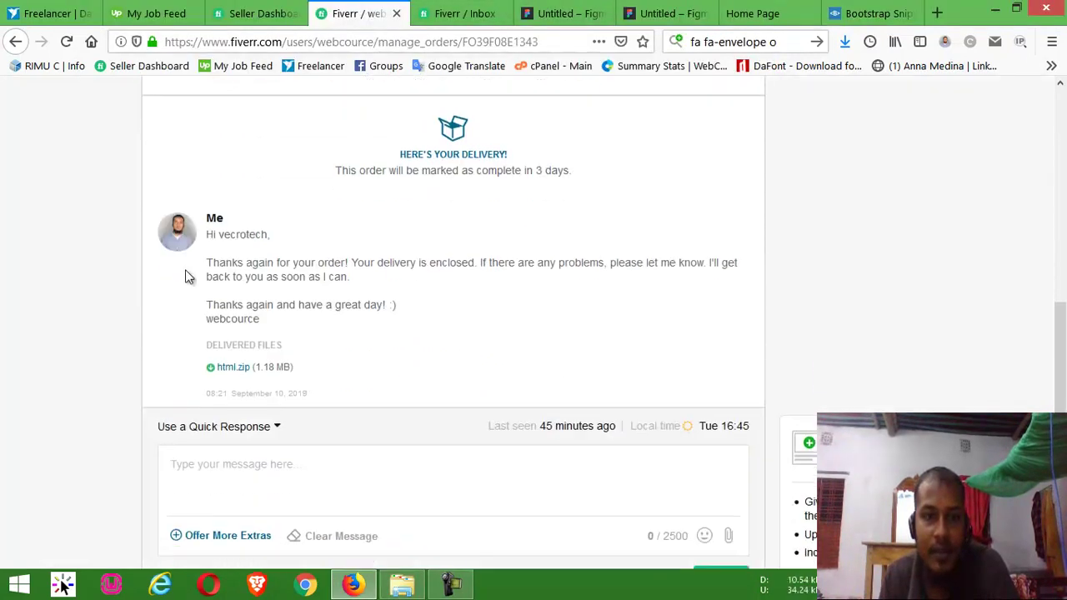
left_click_drag(232, 265, 464, 262)
left_click(420, 260)
left_click(513, 265)
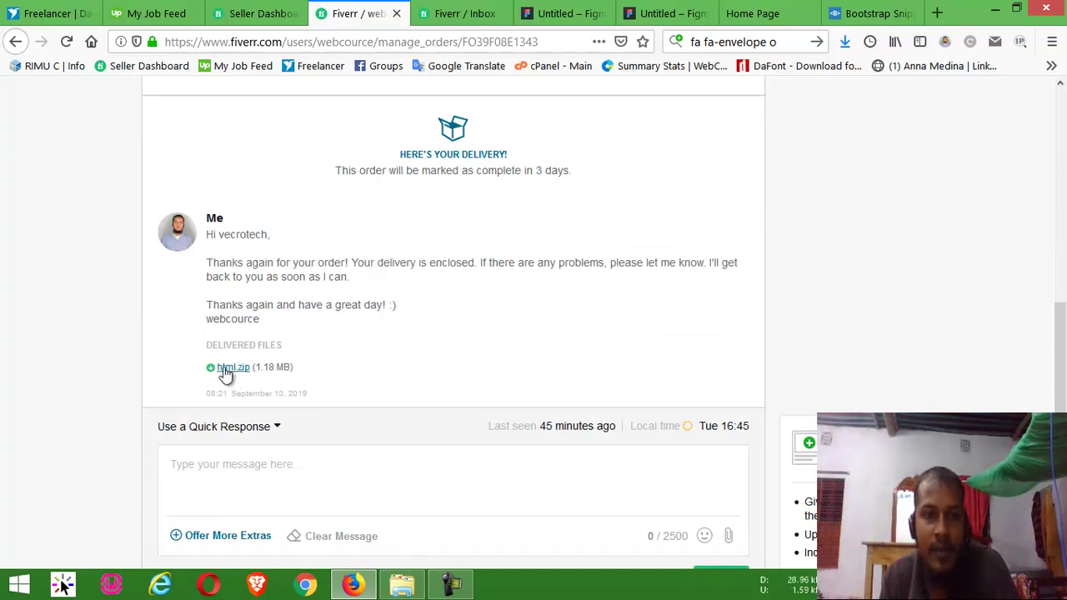
left_click(403, 582)
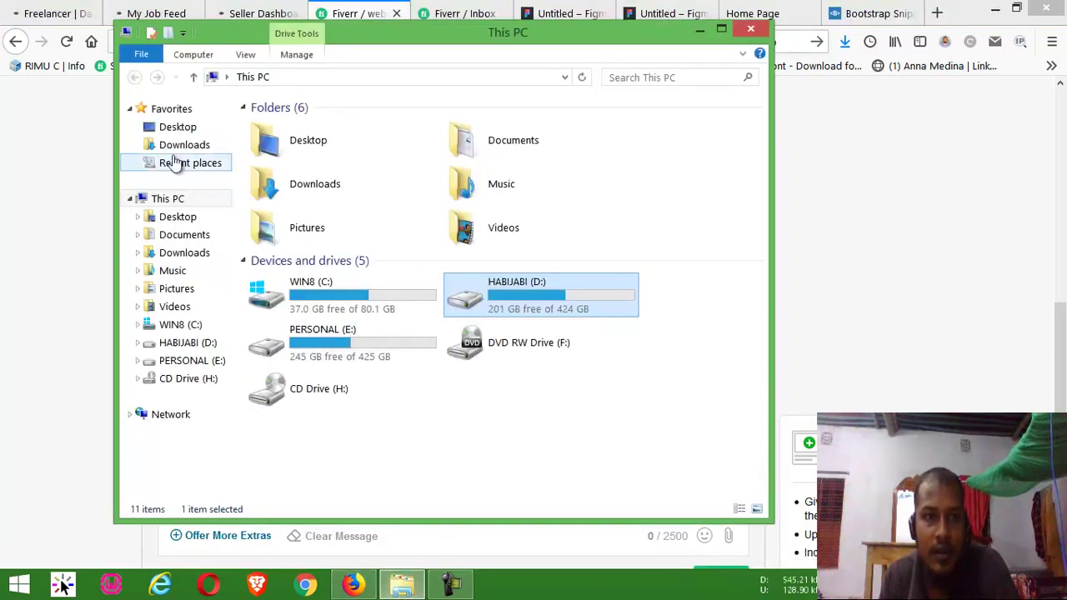
Navigate D: > CLIENTS > 3. Fiverr-New > vecrotech into the html project folder
left_click(173, 165)
left_click(188, 343)
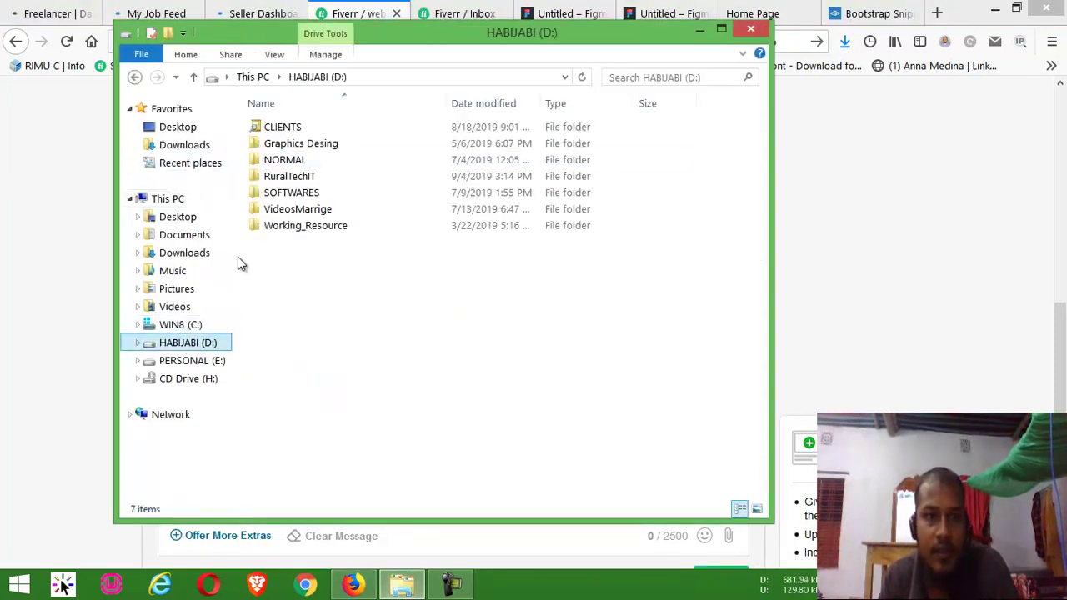
double_click(309, 128)
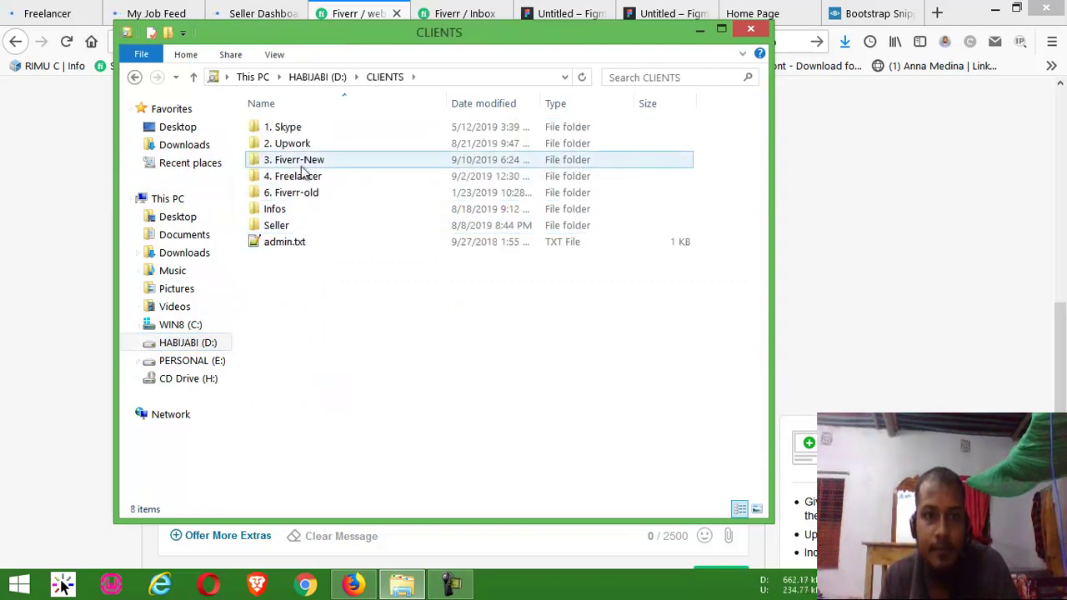
double_click(296, 159)
double_click(309, 358)
left_click(309, 143)
double_click(286, 132)
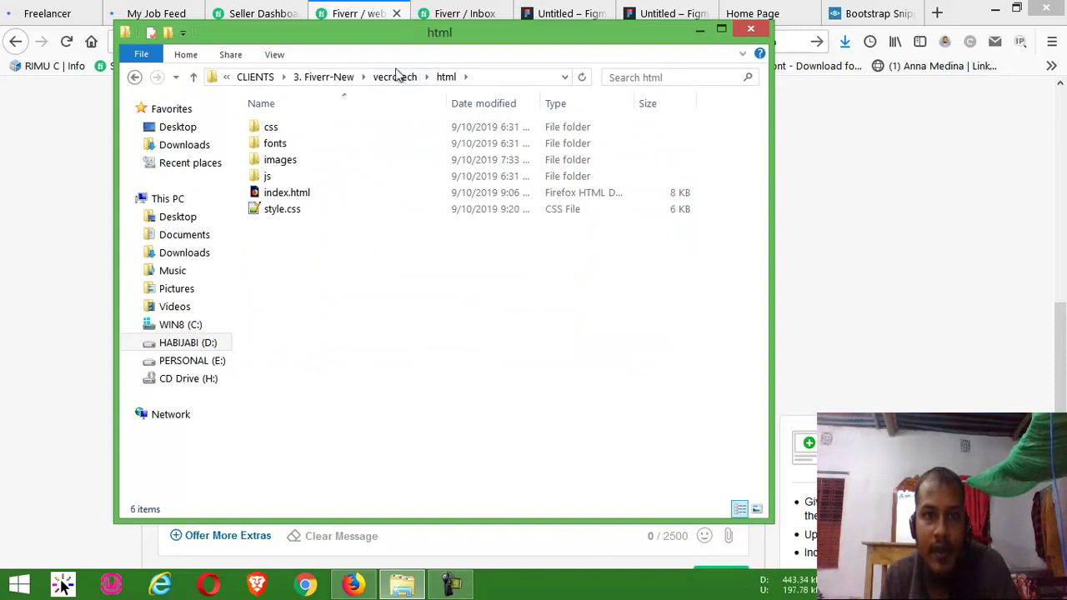
left_click(394, 77)
left_click(292, 160)
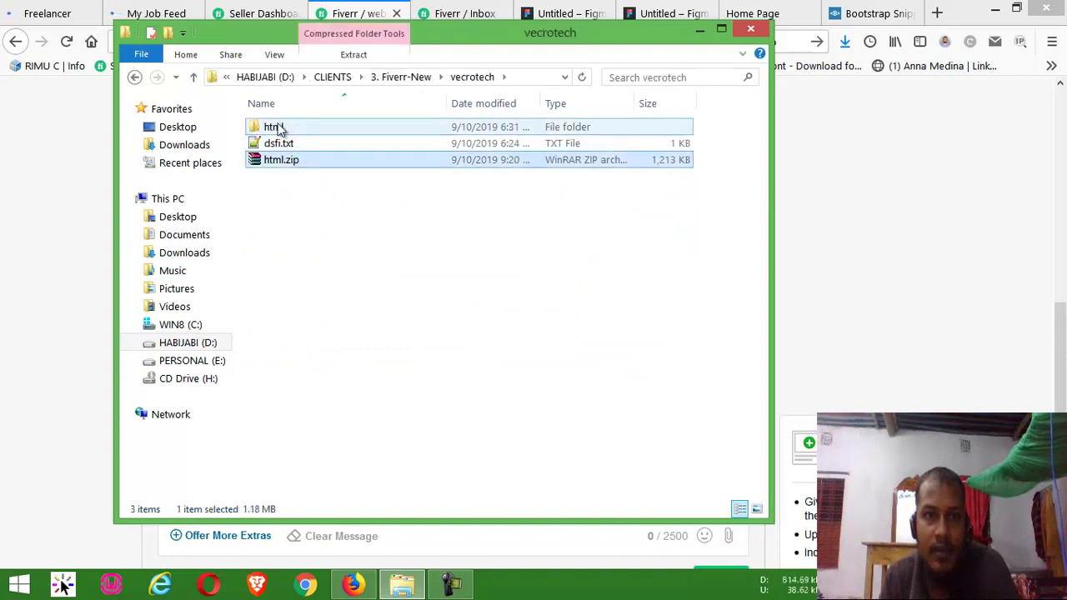
double_click(281, 129)
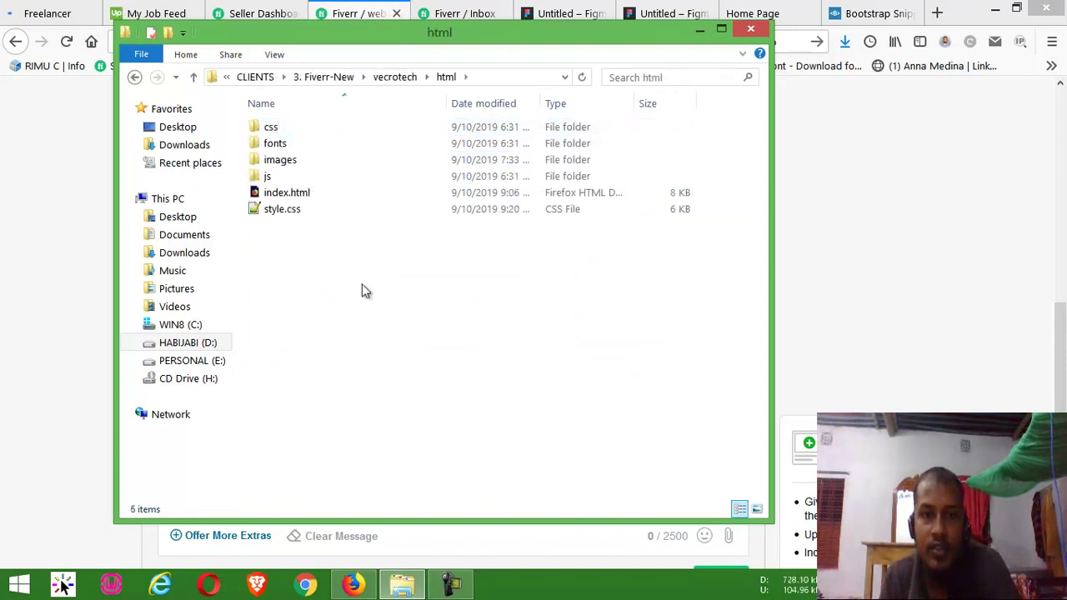
Load index.html in Firefox, close the duplicate Home Page tab and return to the local page
mouse_move(291, 195)
left_mouse_down()
mouse_move(728, 7)
mouse_move(692, 10)
left_mouse_up()
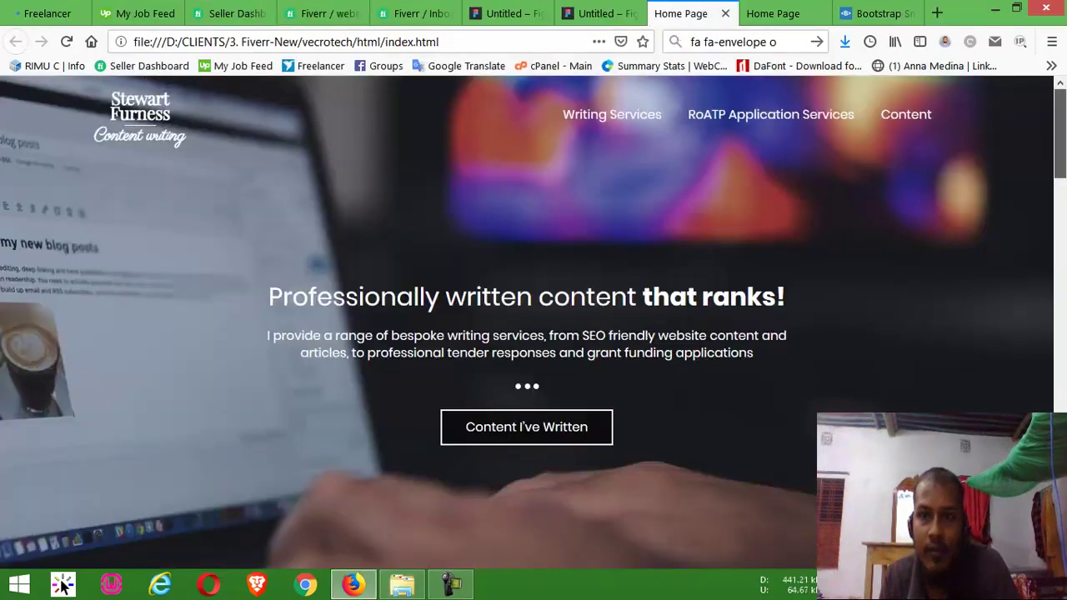
scroll(533, 333, "down", 15)
left_click(825, 13)
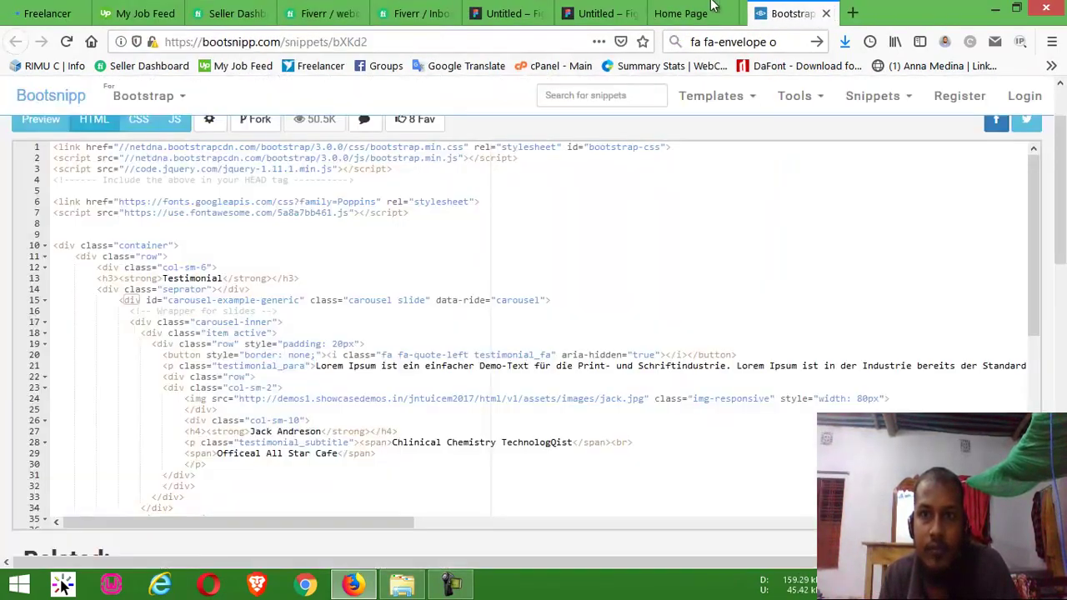
left_click(731, 14)
left_click_drag(1058, 275, 1059, 99)
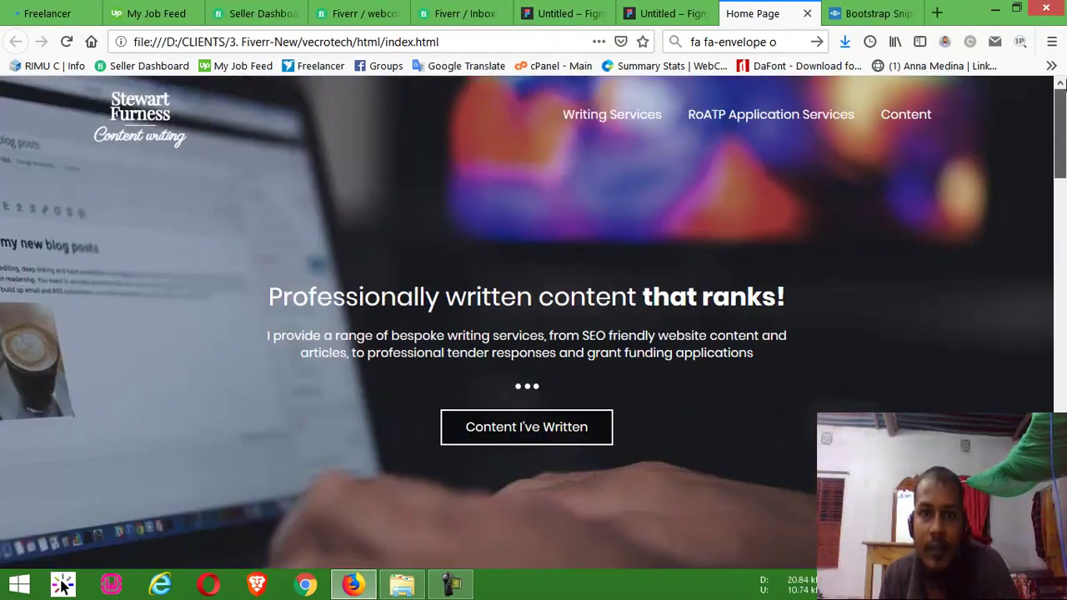
left_click(402, 583)
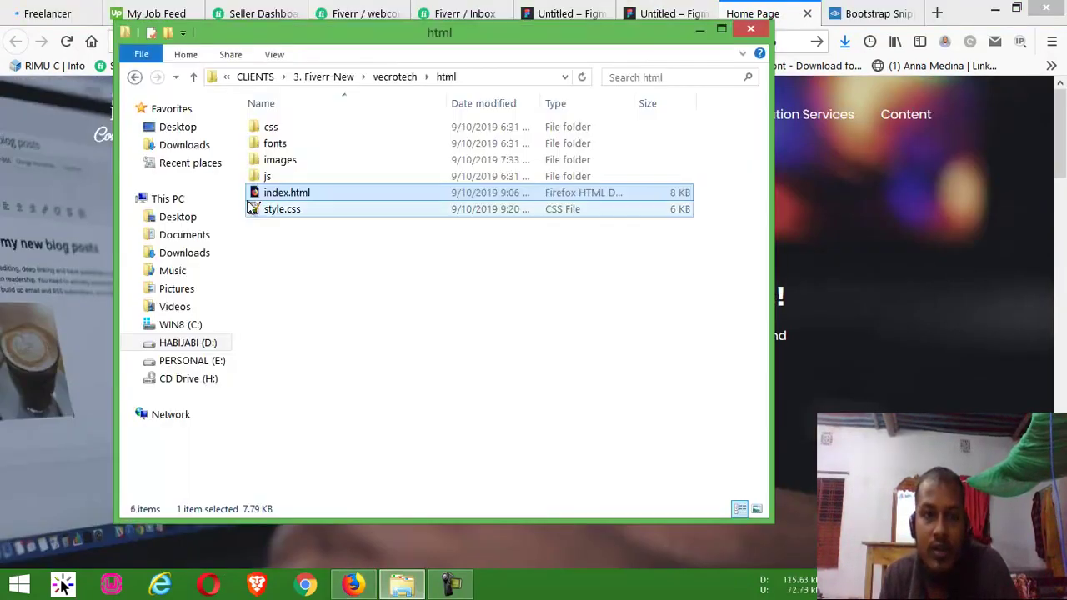
Open index.html and style.css in Notepad++ via Edit with Notepad++
right_click(280, 192)
left_click(353, 229)
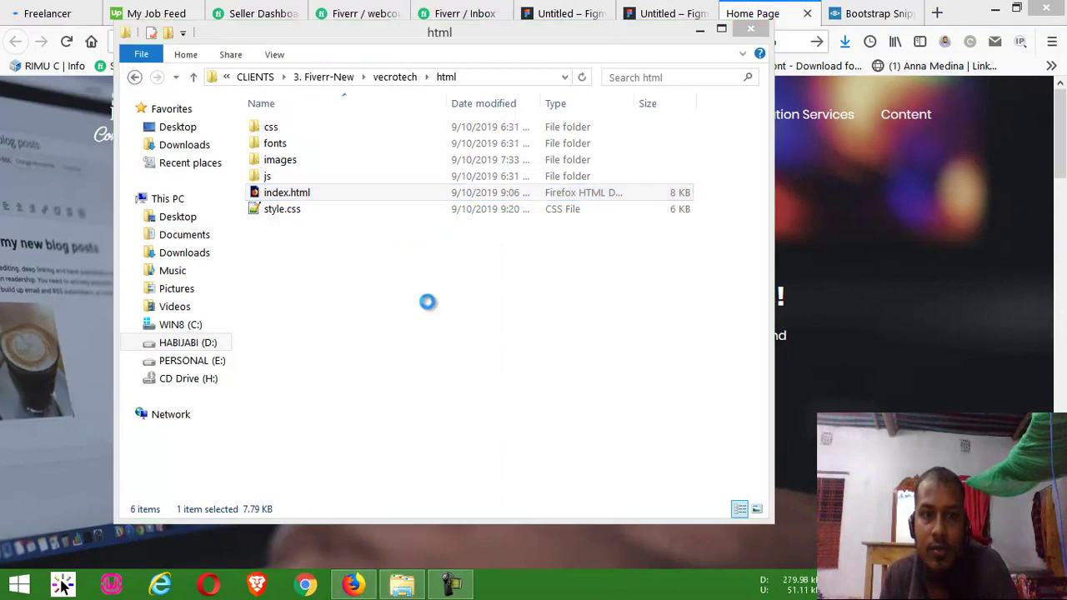
left_click_drag(841, 18, 851, 101)
left_click(631, 40)
left_click(263, 209)
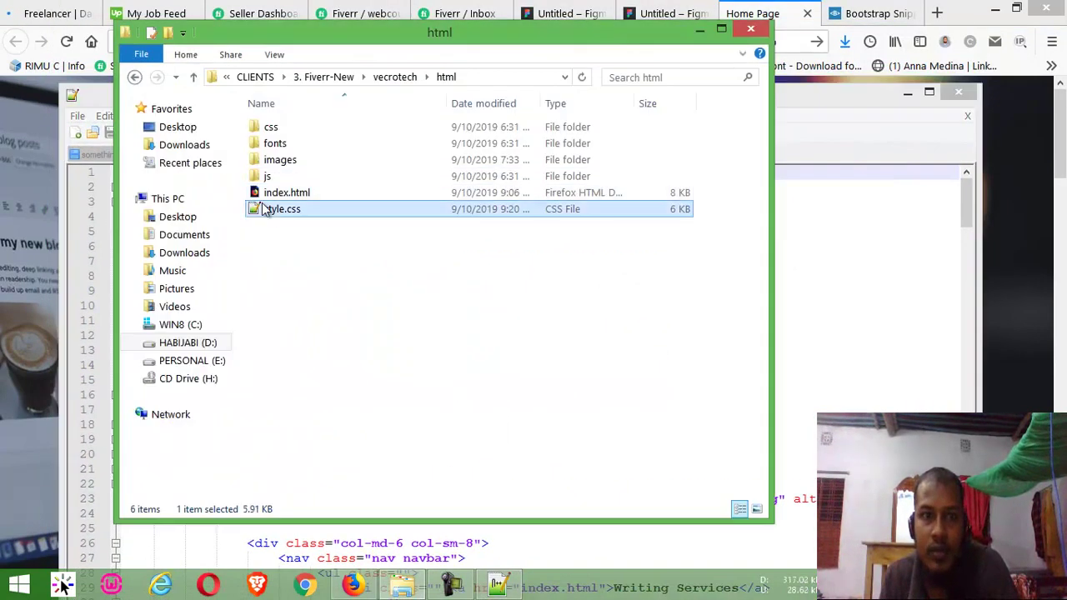
right_click(275, 210)
left_click(350, 274)
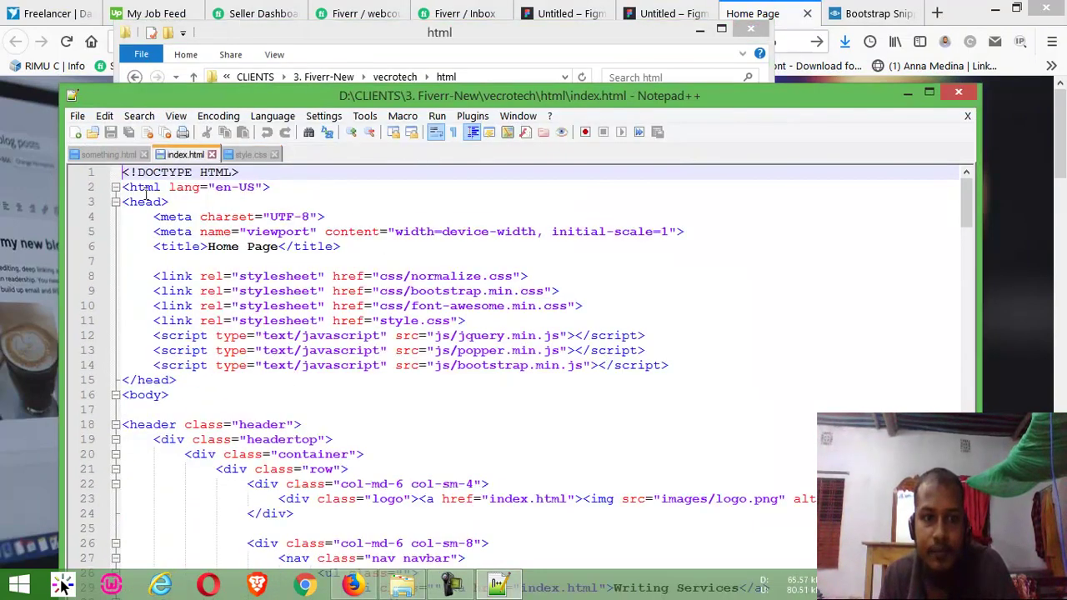
Scroll through index.html and select the head's link block
left_click(163, 394)
scroll(163, 394, "down", 1)
scroll(167, 366, "down", 1)
scroll(183, 334, "down", 2)
scroll(208, 289, "up", 4)
scroll(388, 276, "down", 3)
scroll(552, 204, "up", 2)
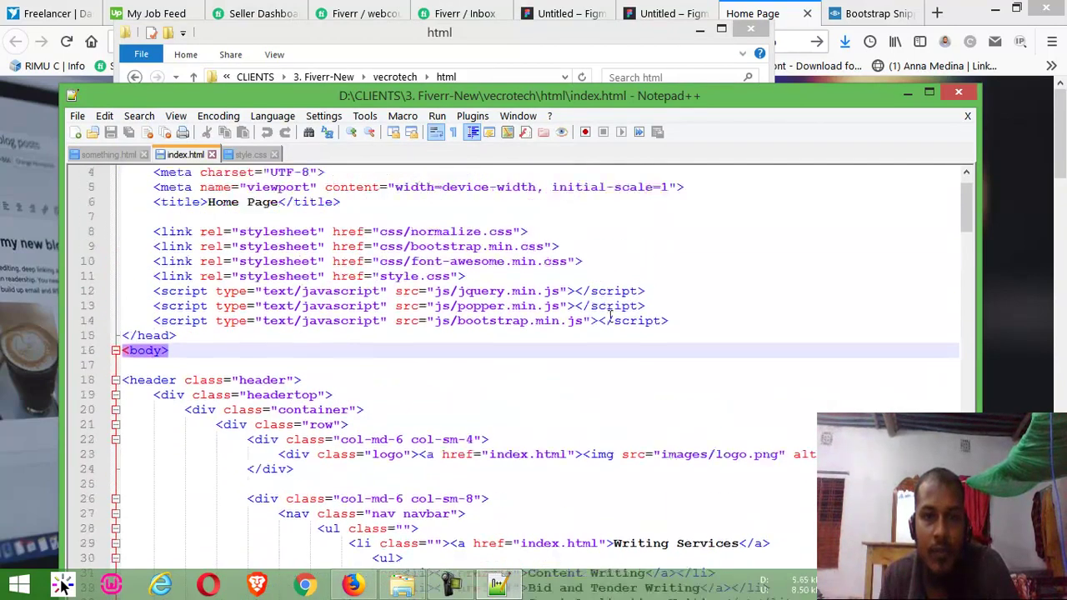
left_click_drag(178, 335, 177, 228)
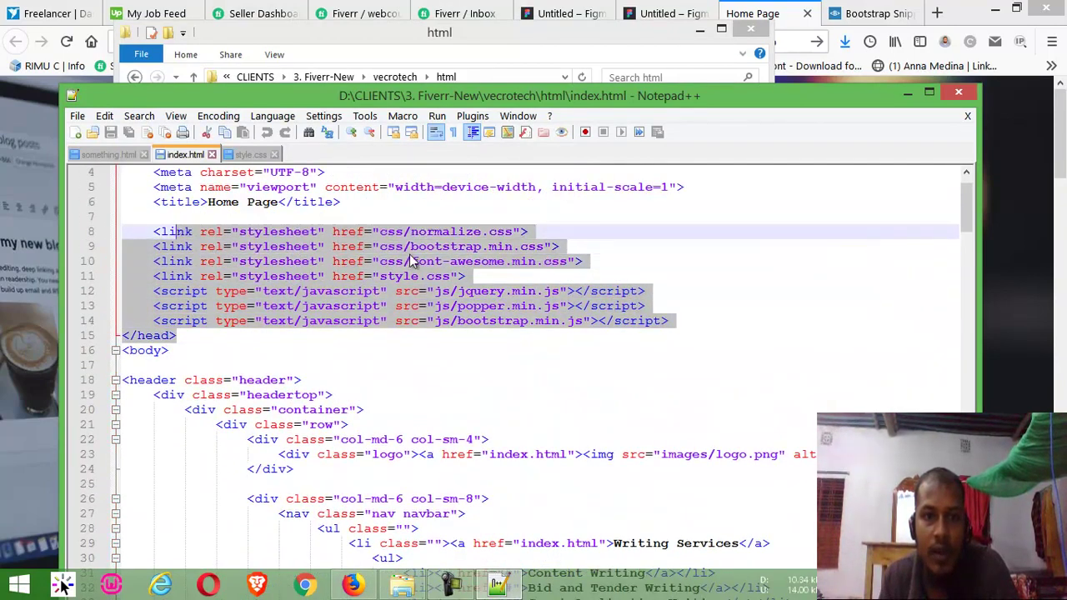
left_click(409, 260)
Check the normalize.css, font-awesome, style.css, jquery and popper.min.js links on lines 8–14
left_click(410, 233)
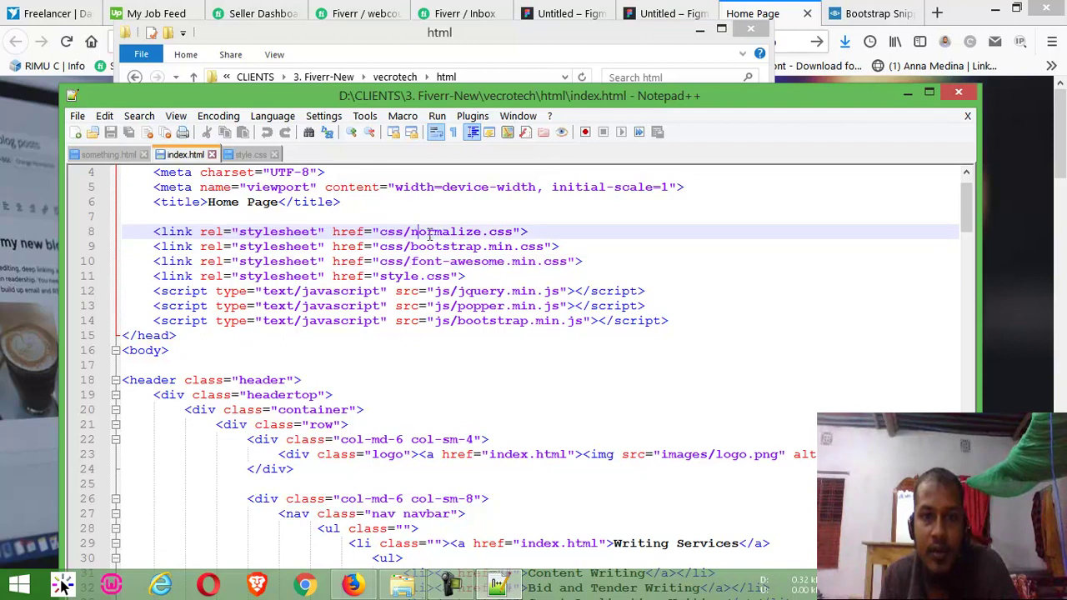
key("Down")
key("Down")
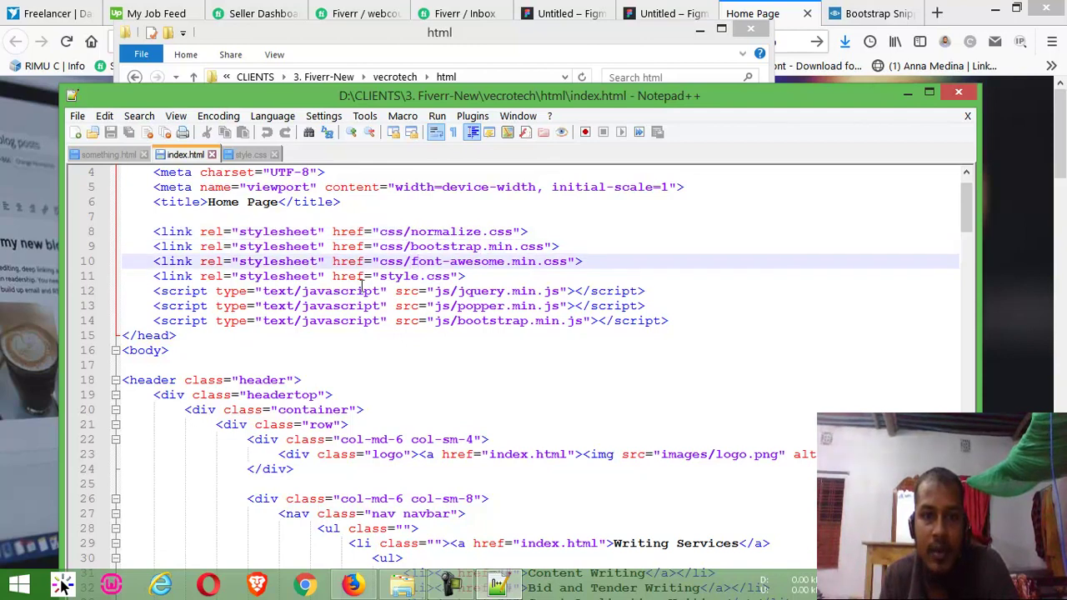
left_click(314, 280)
left_click(158, 291)
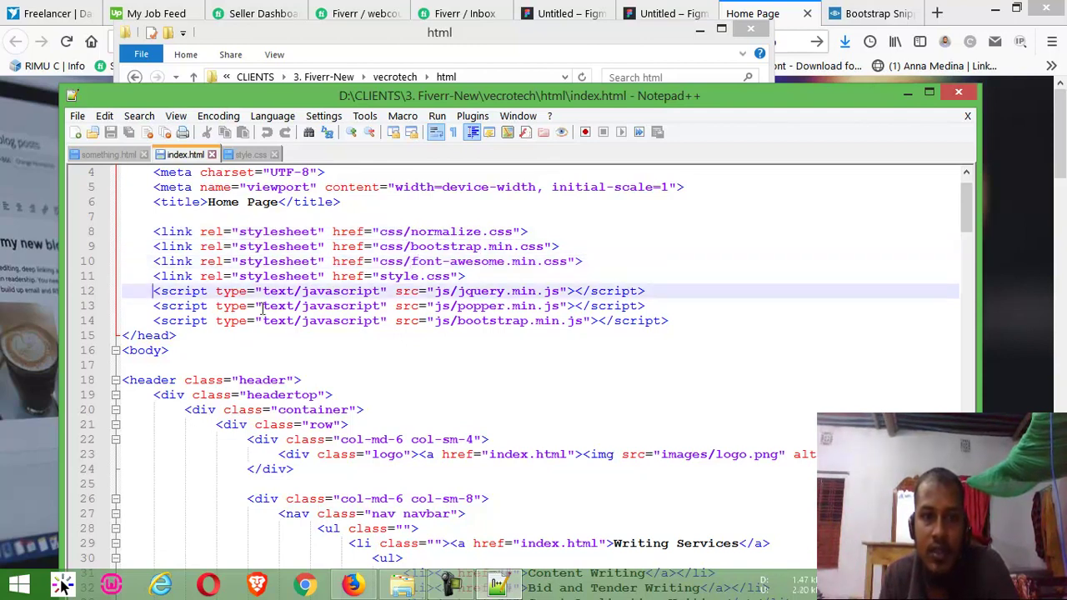
left_click_drag(648, 306, 155, 306)
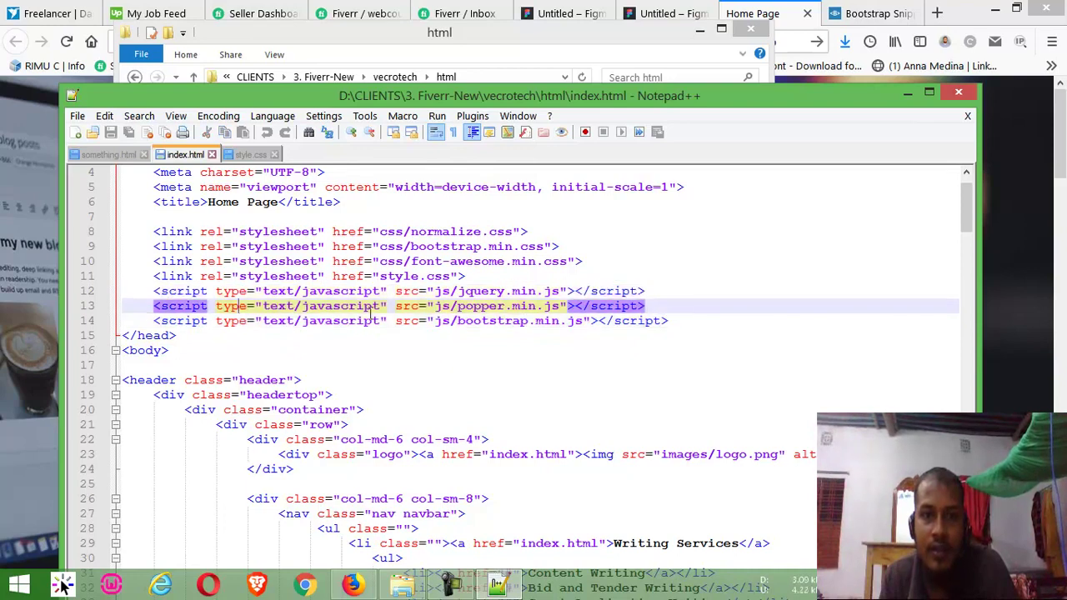
left_click(429, 292)
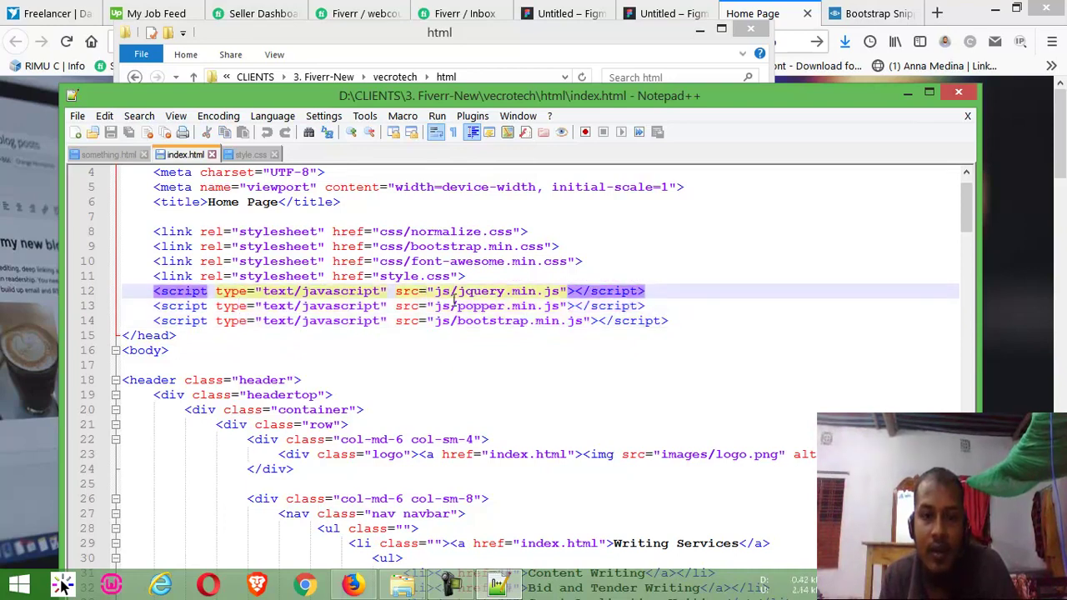
Browse the js and css folders in Explorer to confirm the linked files, then return to the header code
left_click(403, 586)
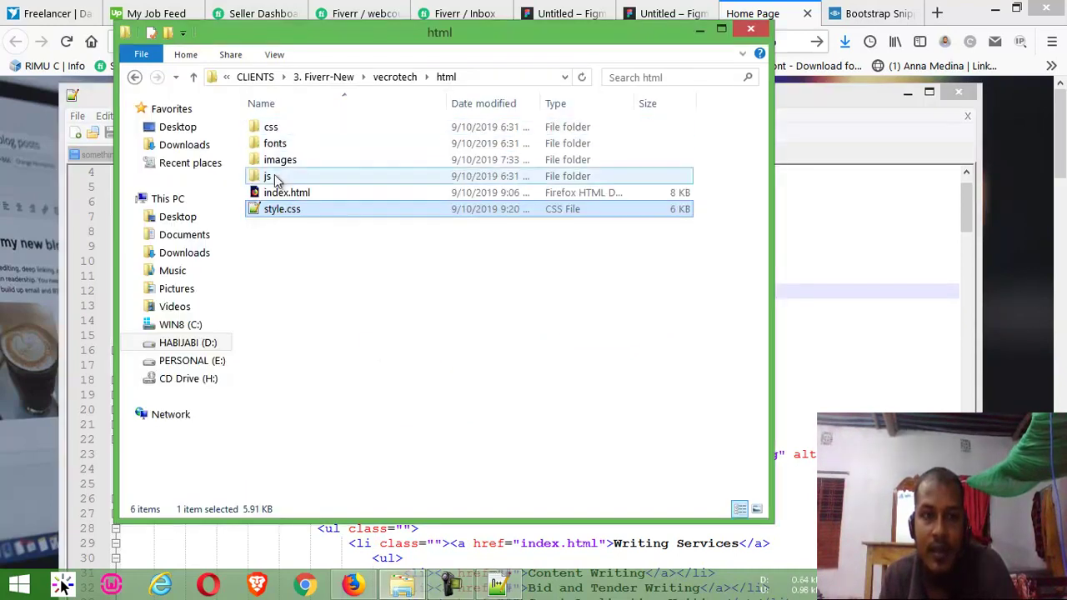
double_click(270, 177)
left_click(446, 77)
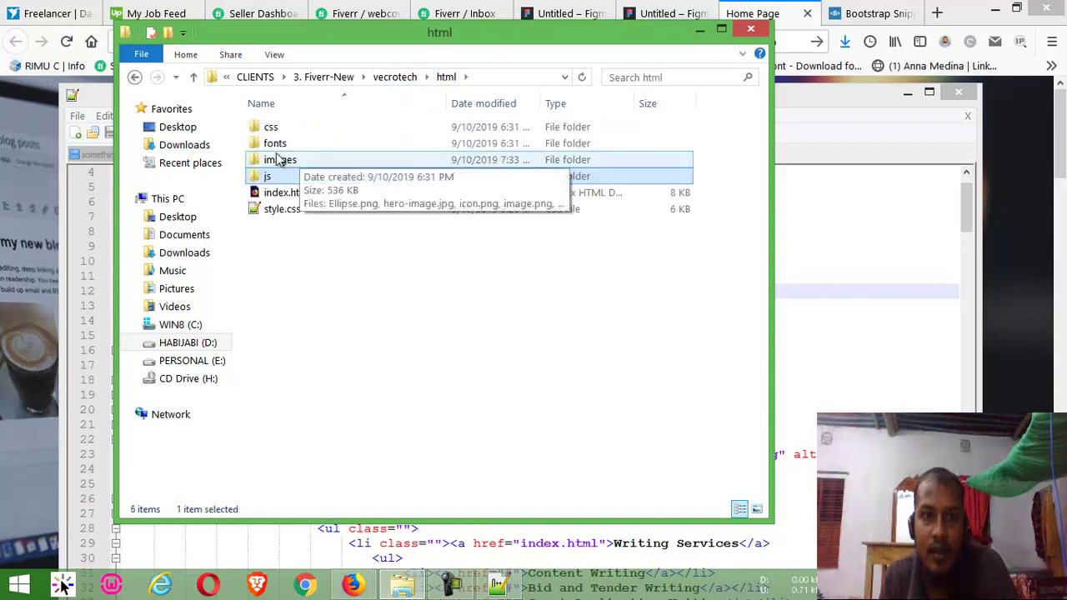
double_click(271, 129)
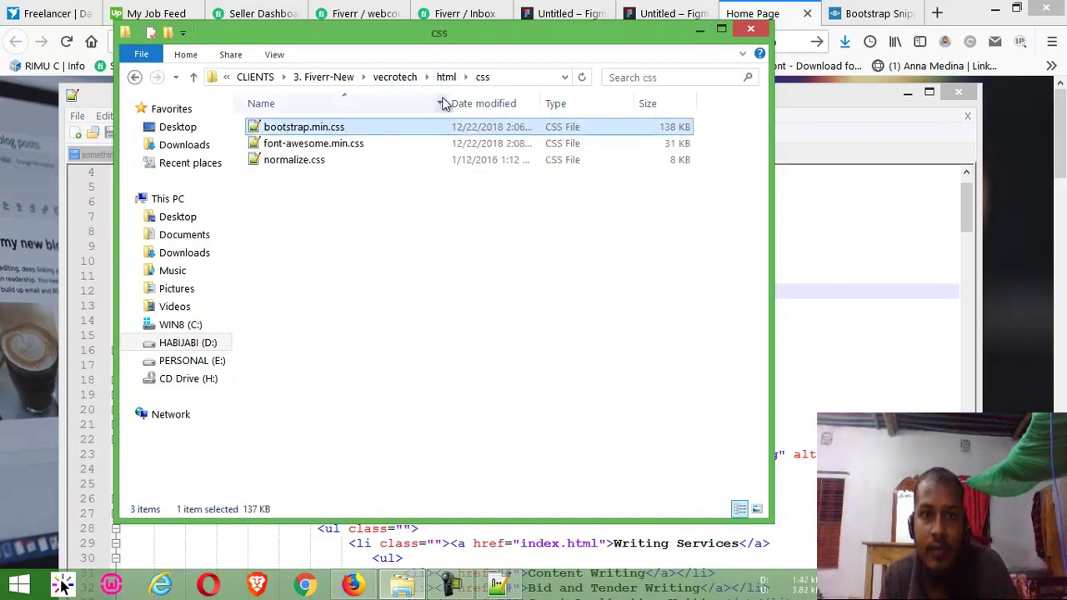
left_click(450, 76)
left_click(950, 292)
scroll(410, 364, "down", 2)
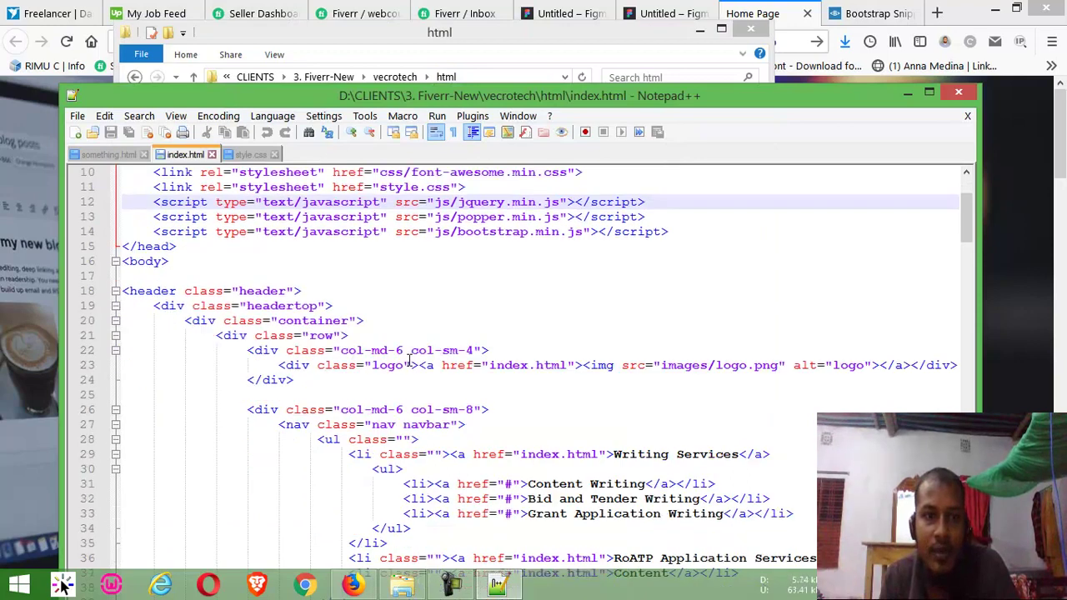
double_click(152, 290)
scroll(153, 290, "up", 3)
Pan across the Figma Home frames, comparing them with the local Home Page, then return to index.html
left_click(754, 11)
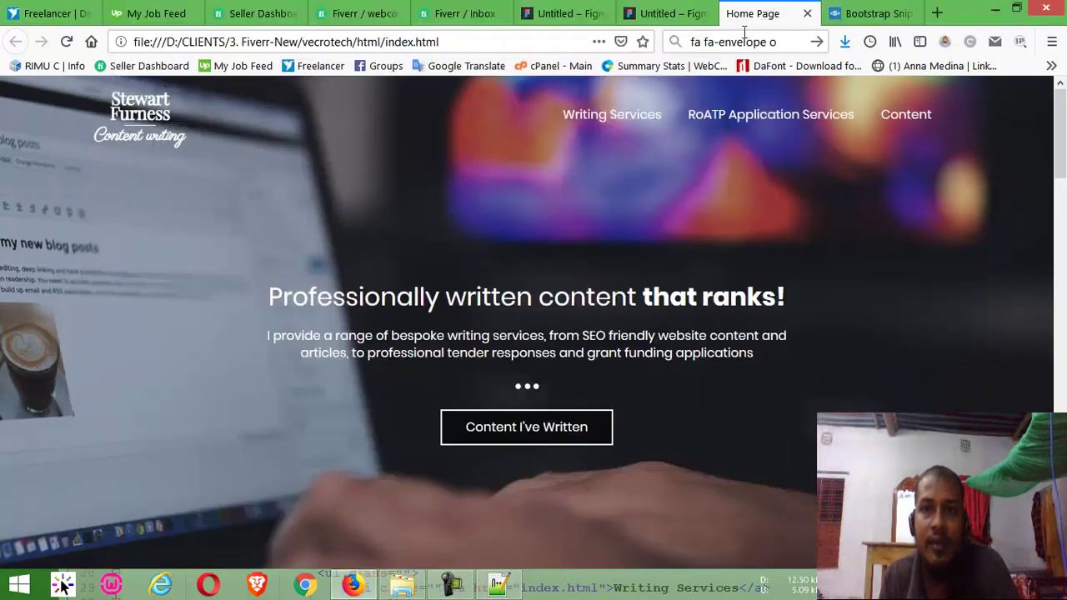
left_click(657, 15)
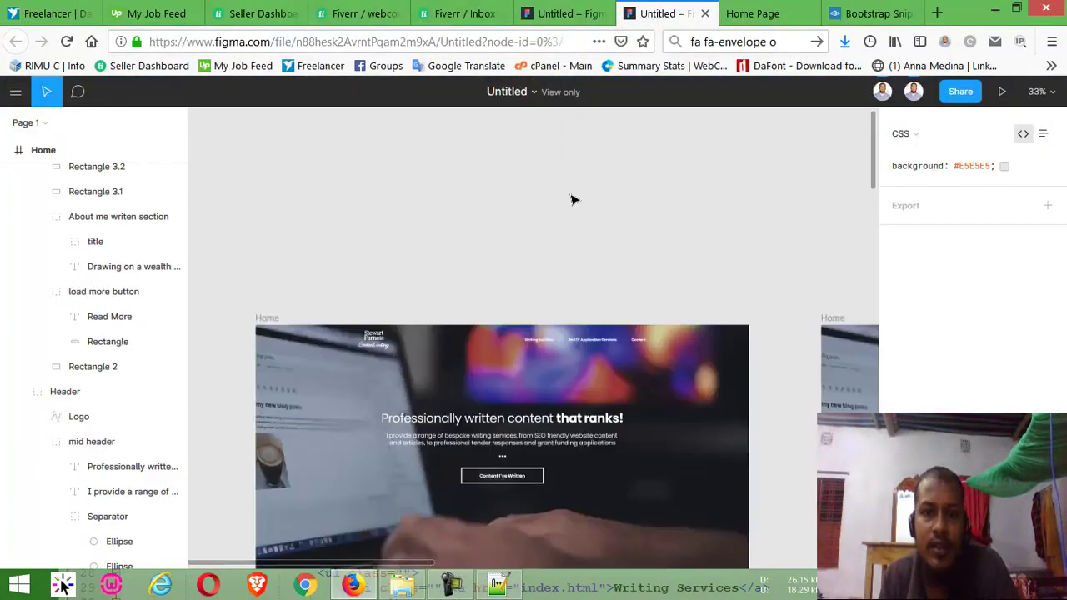
scroll(572, 196, "down", 2)
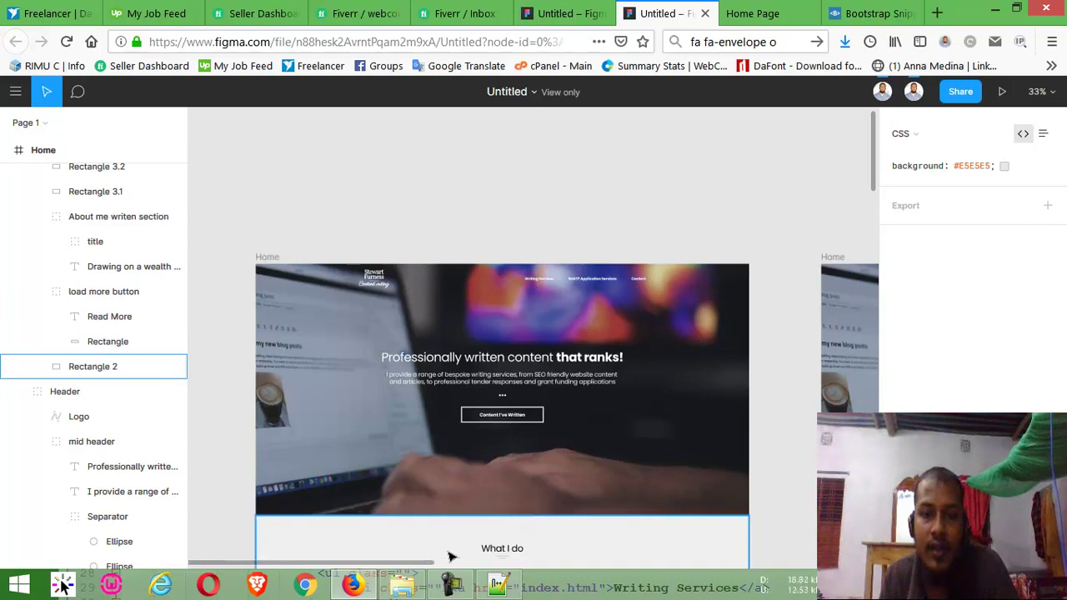
left_click_drag(429, 564, 575, 564)
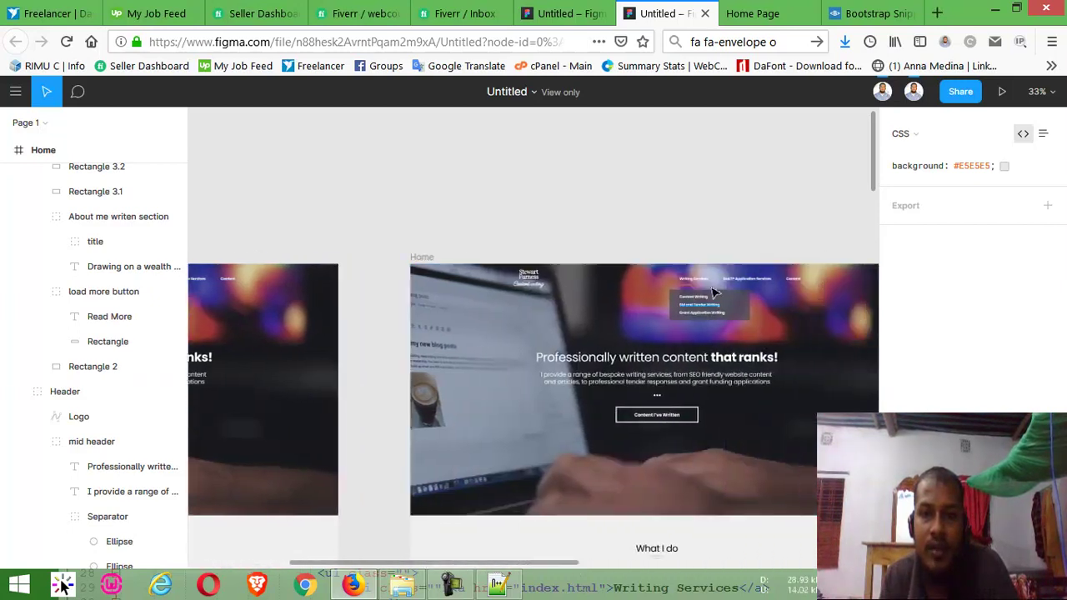
mouse_move(692, 278)
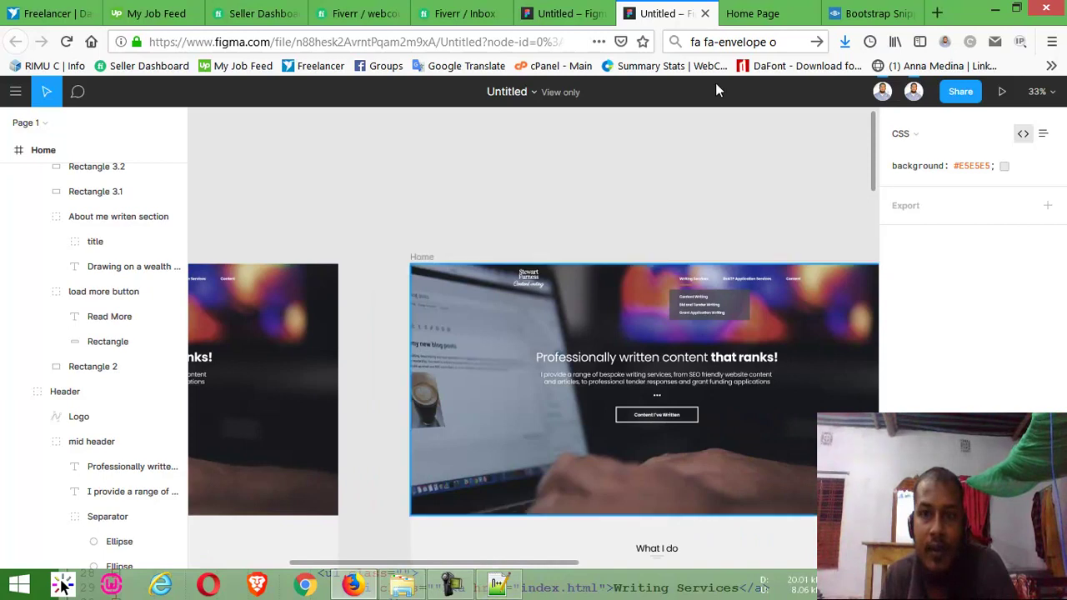
left_click(737, 11)
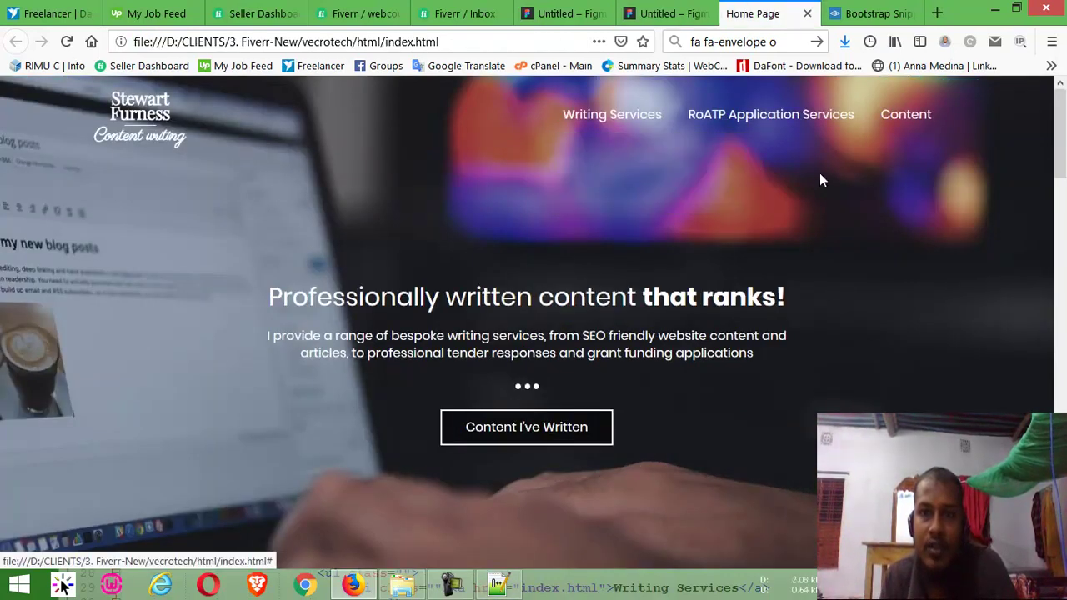
left_click(575, 11)
left_click(650, 12)
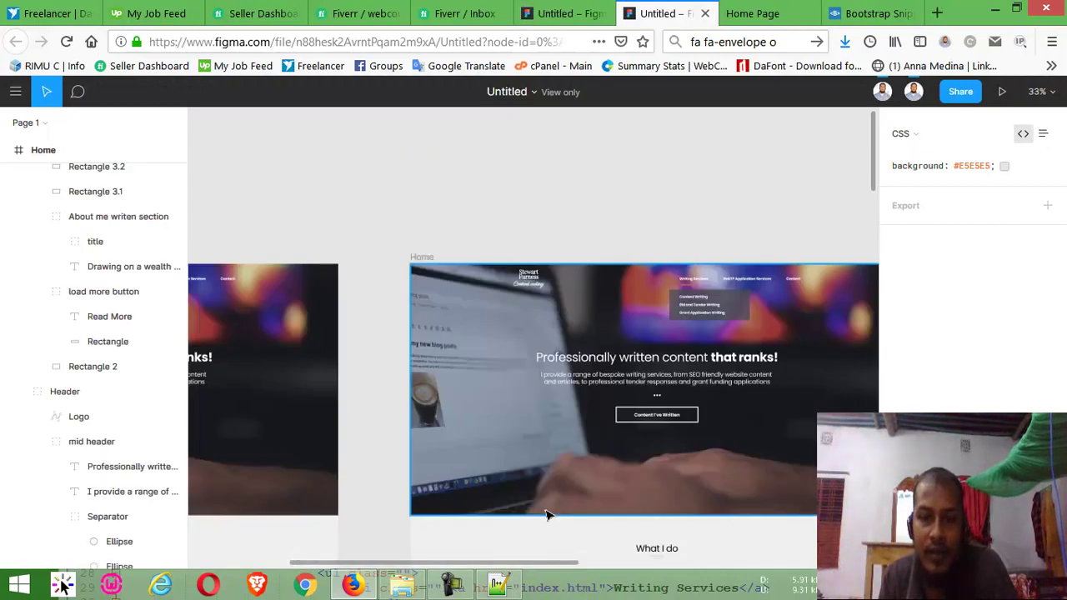
left_click_drag(549, 564, 450, 567)
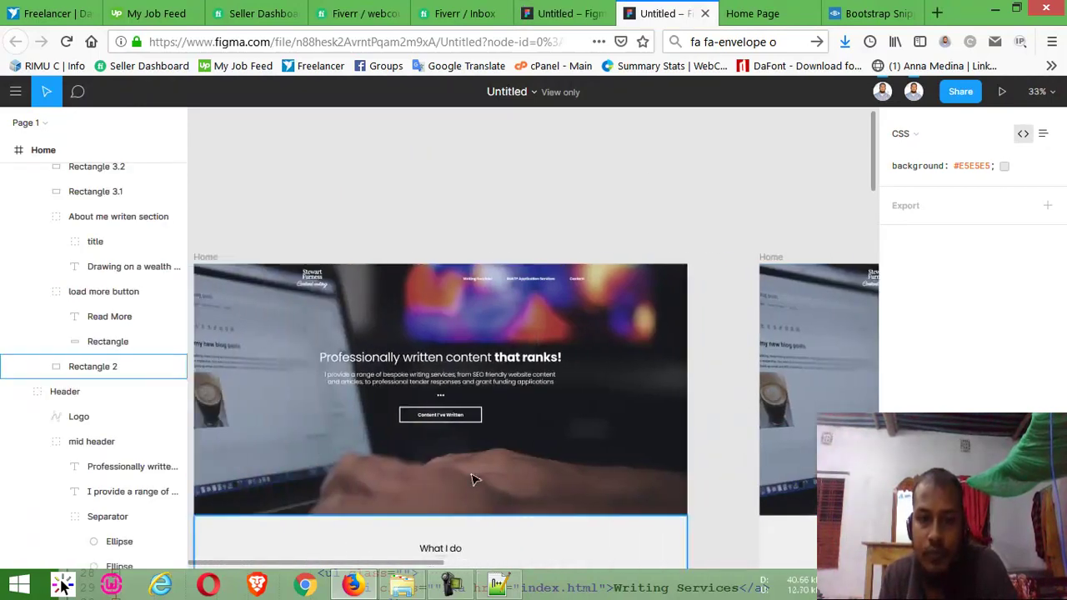
left_click(498, 583)
scroll(183, 250, "down", 3)
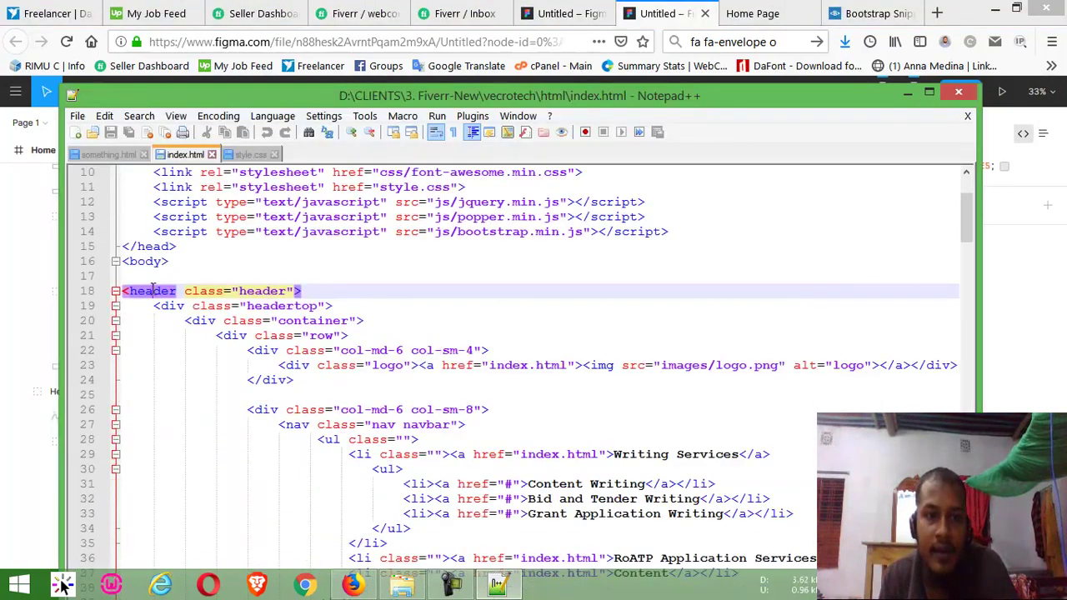
Inspect the header markup in index.html: the headertop div, the logo div, and where the navbar column closes
scroll(436, 381, "down", 6)
scroll(324, 397, "up", 3)
scroll(281, 284, "up", 2)
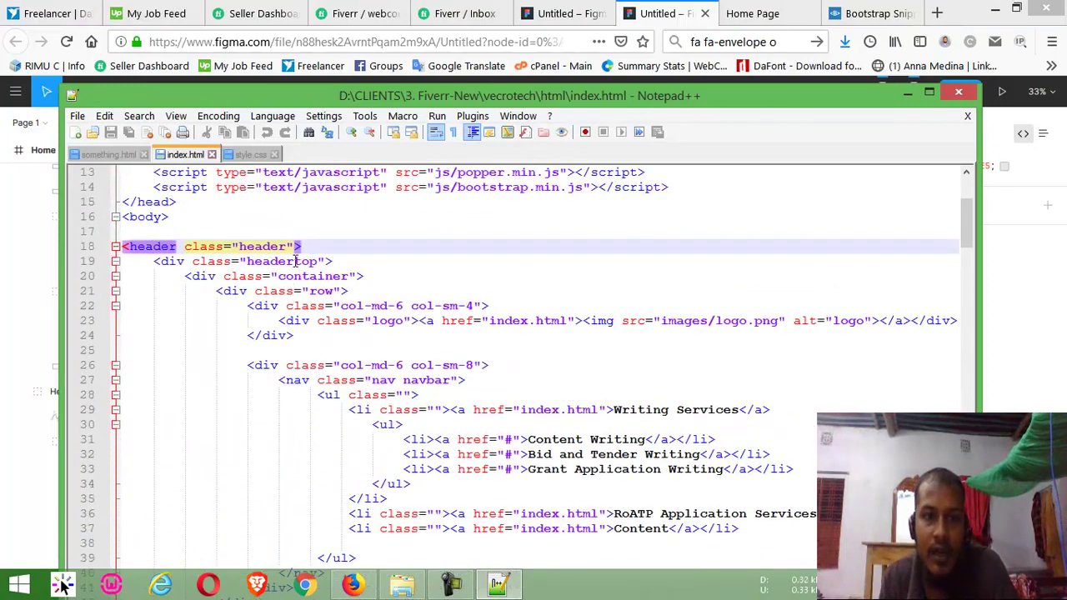
left_click(294, 261)
left_click(302, 322)
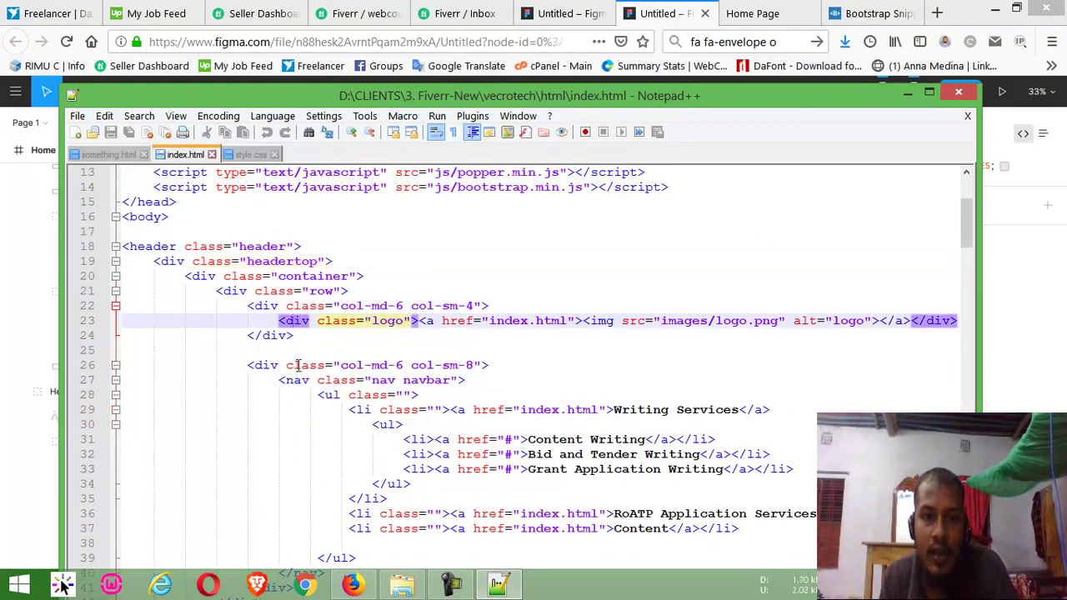
left_click(298, 364)
scroll(416, 375, "down", 2)
scroll(521, 400, "down", 4)
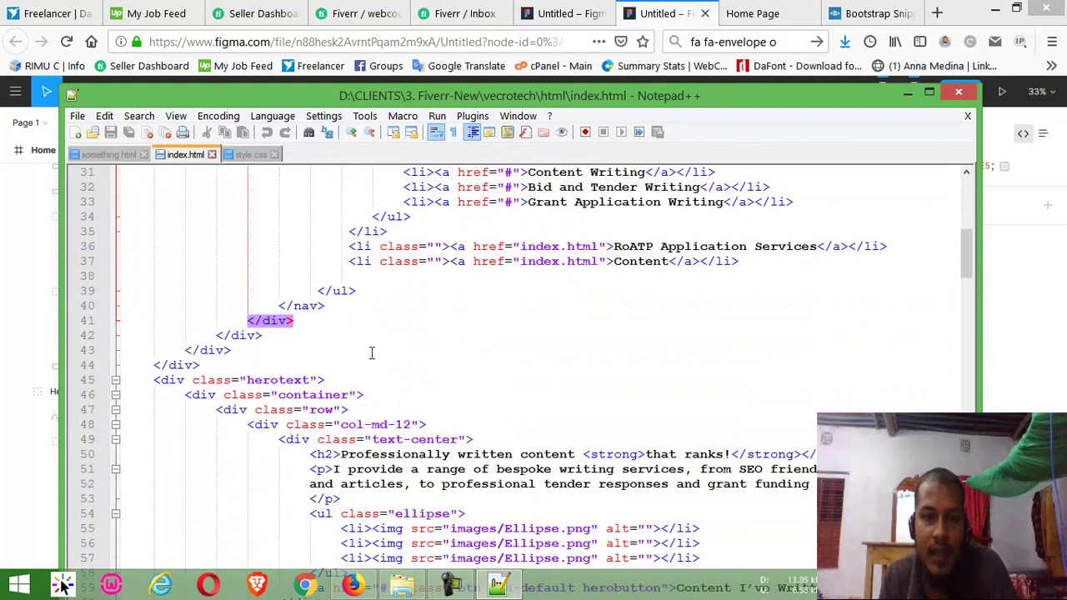
scroll(413, 346, "up", 4)
Compare the Figma design with the local Home Page preview, then return to index.html
left_click(698, 12)
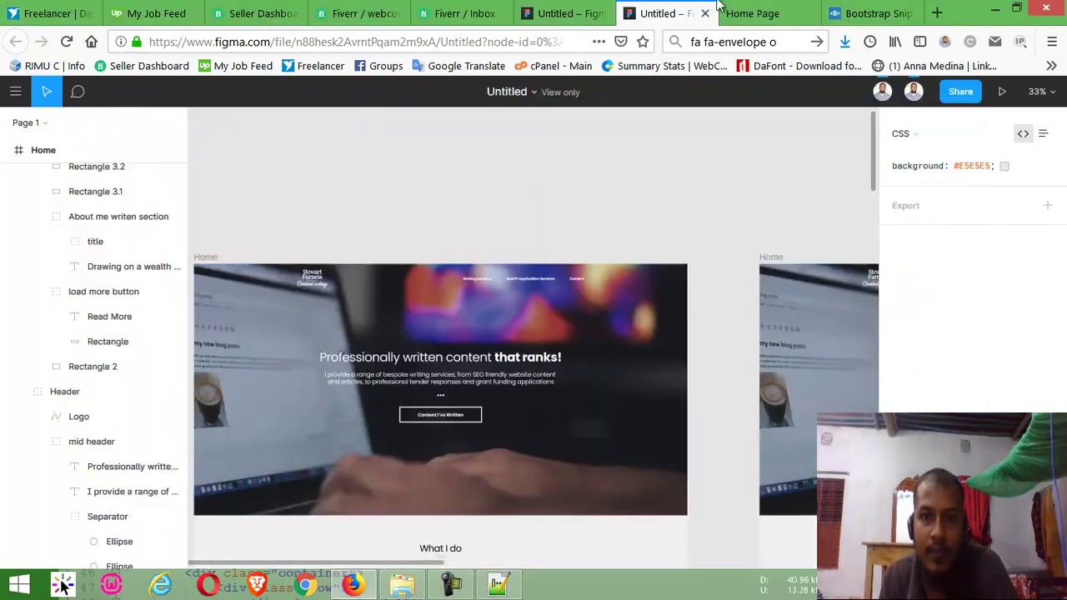
left_click(767, 12)
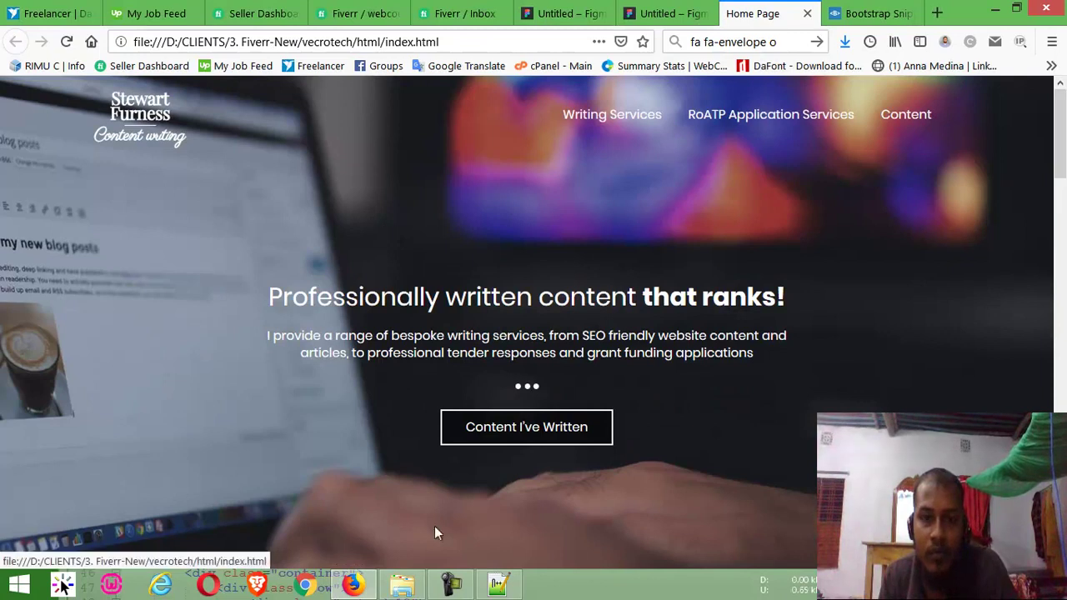
key("alt+Tab")
scroll(491, 276, "down", 4)
scroll(467, 309, "down", 2)
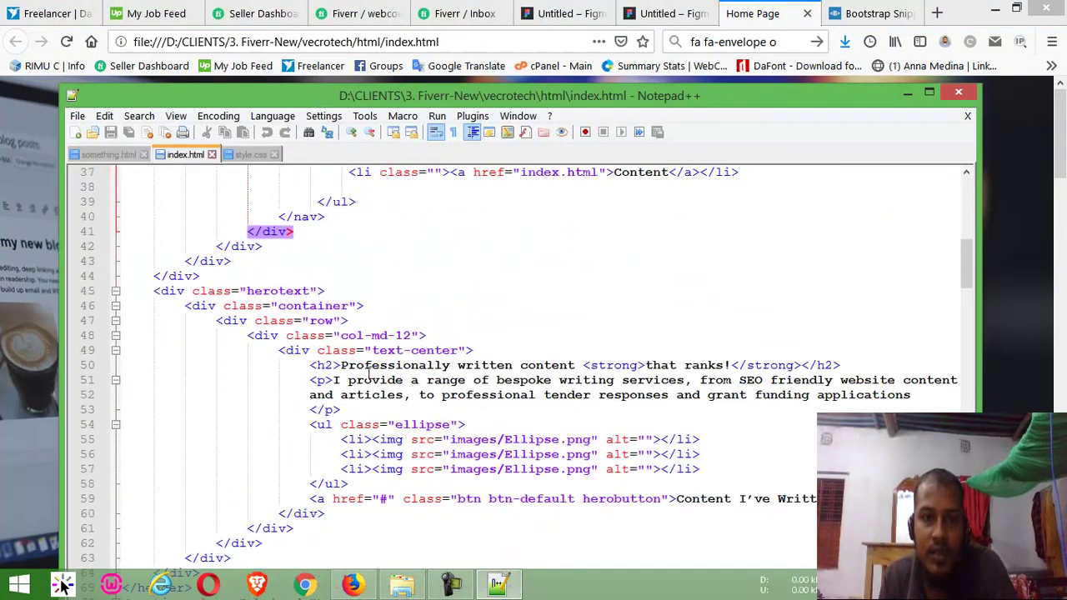
Check the herotext div and the 'Content I've Written' link line against the Figma hero
left_click(177, 291)
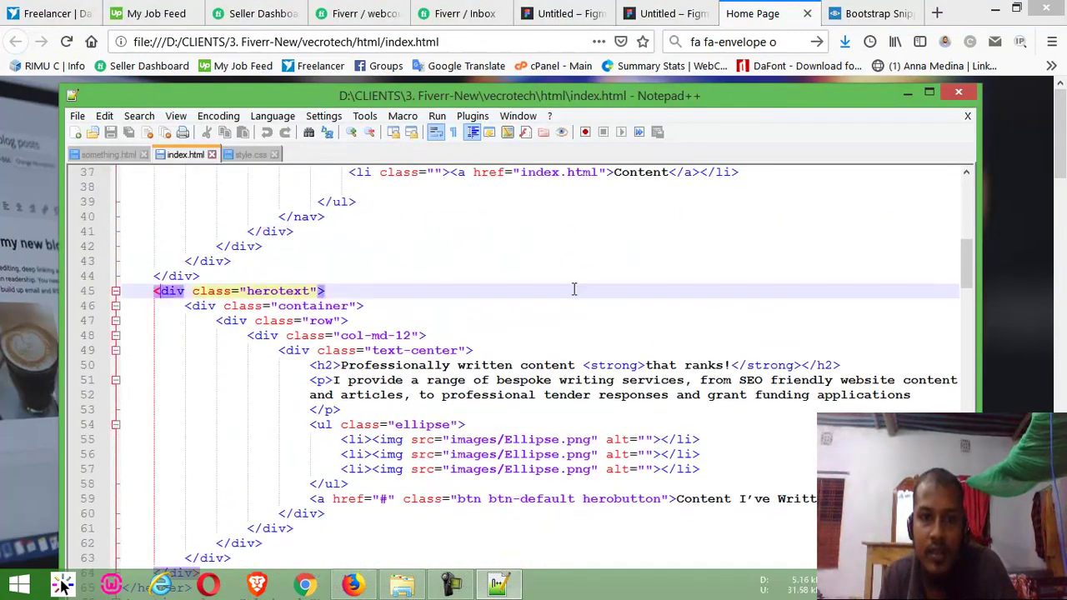
key("alt+Tab")
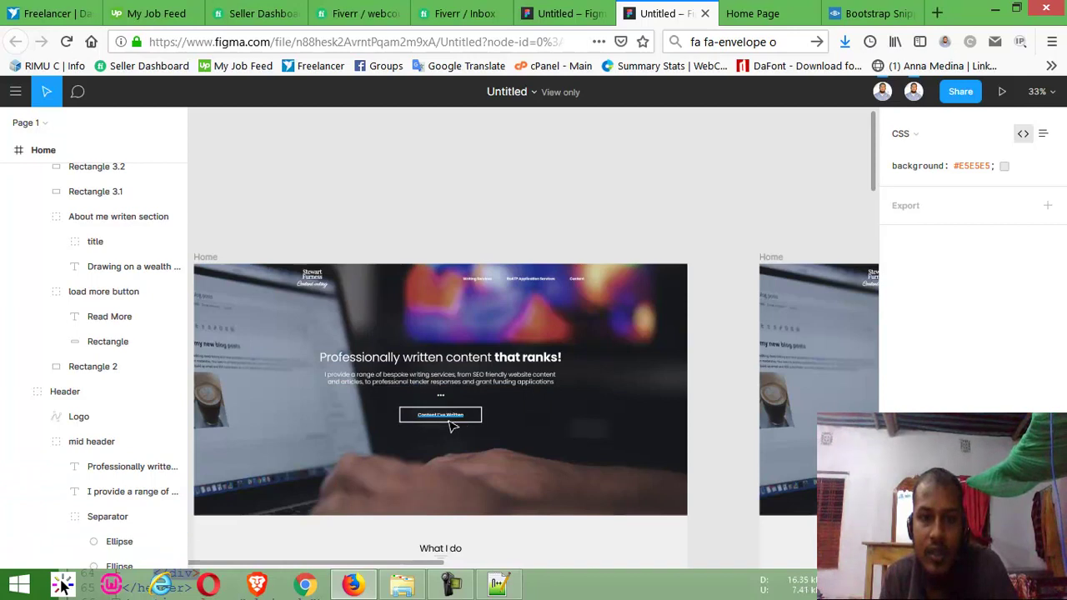
key("alt+Tab")
scroll(479, 455, "down", 3)
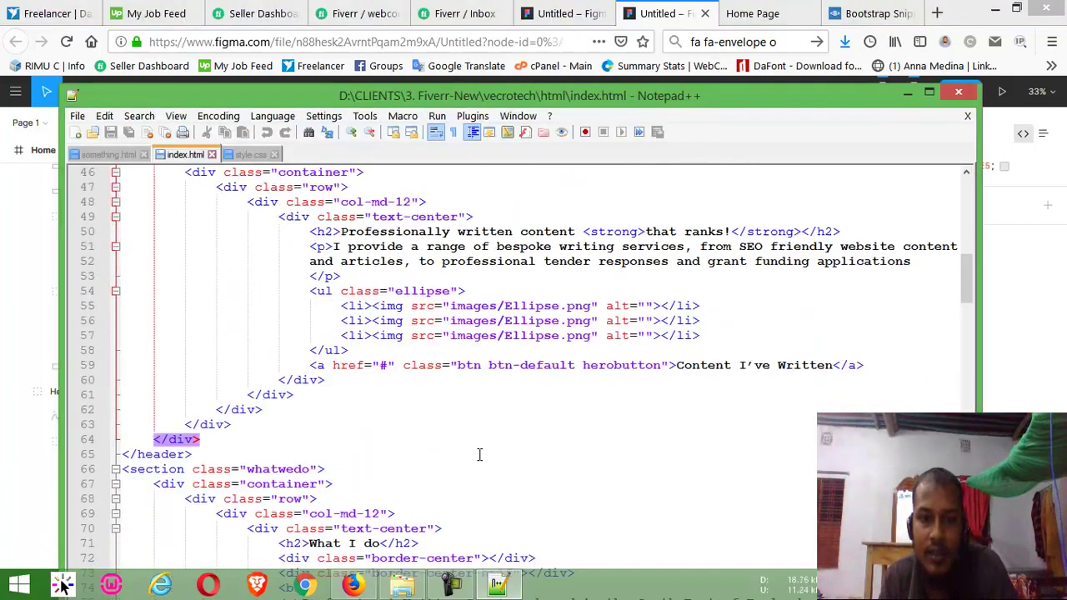
left_click(409, 366)
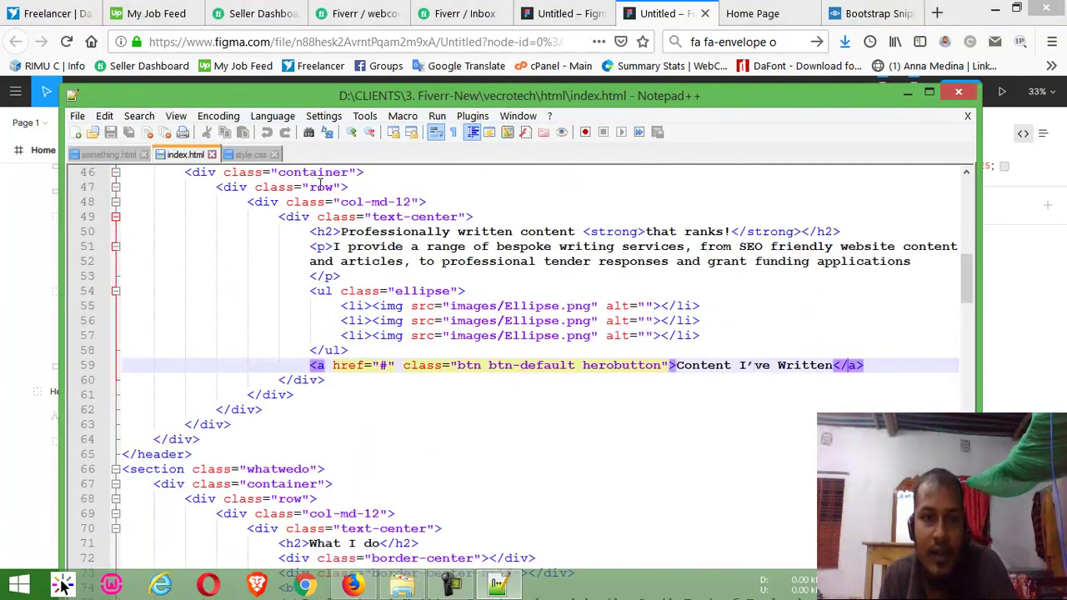
scroll(358, 232, "up", 1)
Match the hero's container, row and col-md-12 divs with their closing tags
left_click(395, 260)
left_click(301, 215)
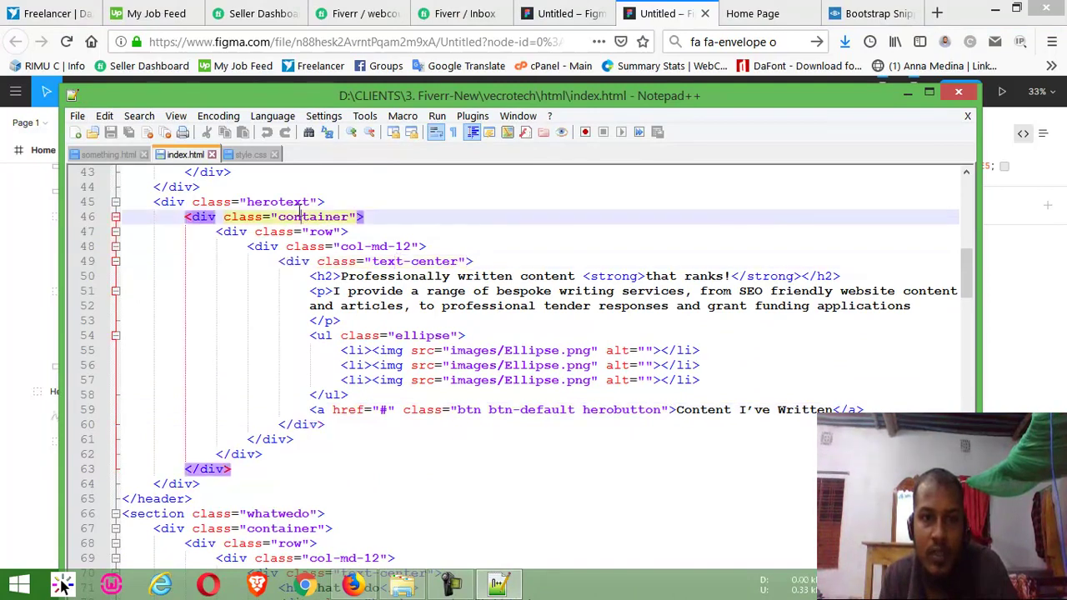
left_click(265, 201)
left_click(309, 216)
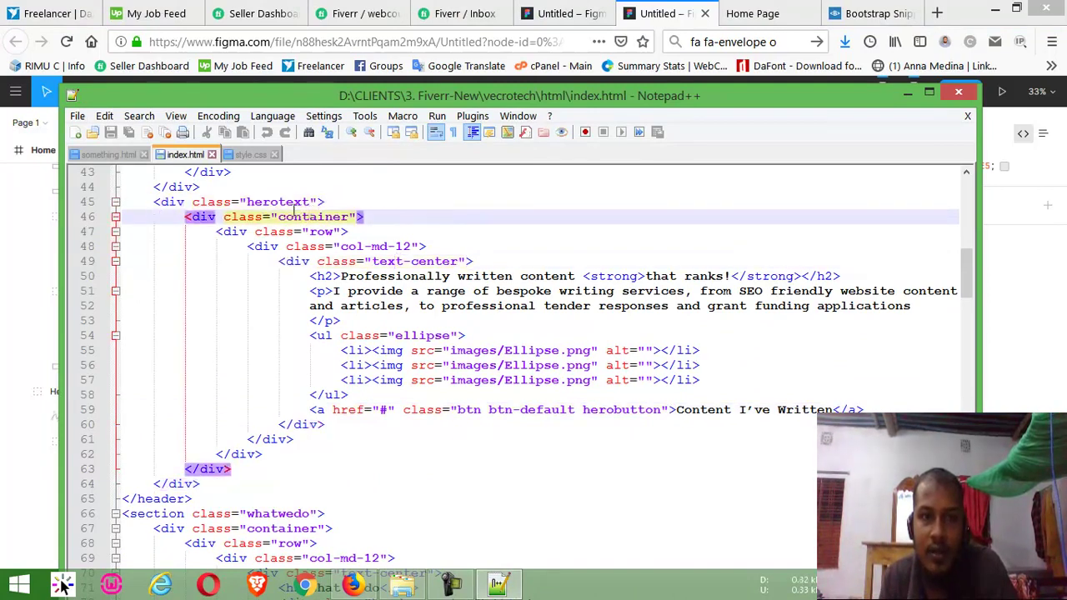
left_click(324, 232)
left_click(374, 245)
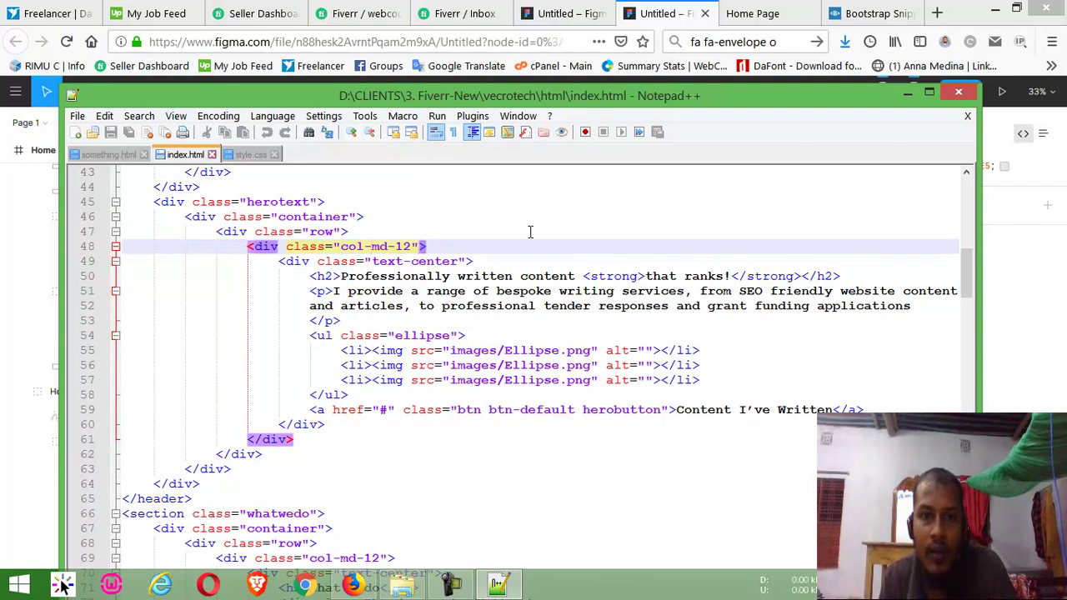
Inspect the text-center div and hero heading, selecting the text-center class name
left_click(453, 260)
left_click(468, 275)
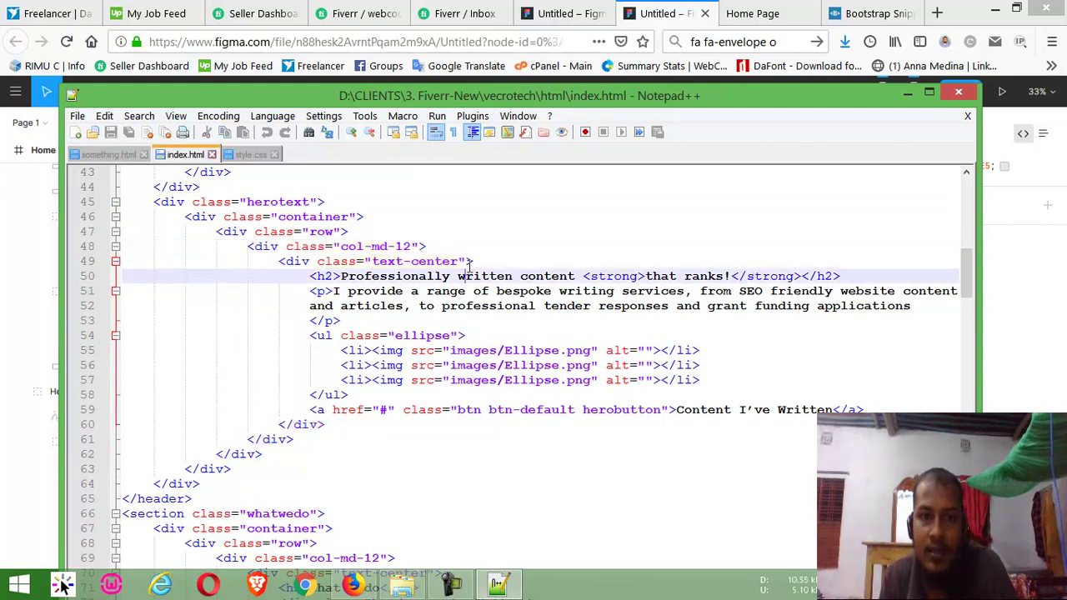
left_click(461, 261)
left_click_drag(461, 261, 389, 265)
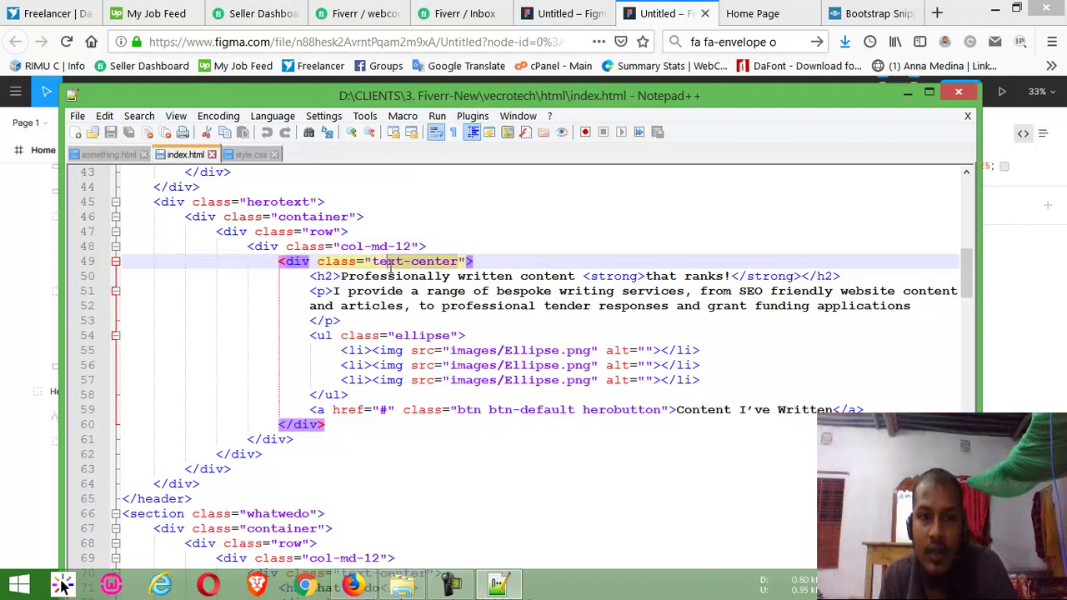
left_click(698, 10)
Scroll the rendered home page and the Figma design down to the What I do section
left_click(737, 14)
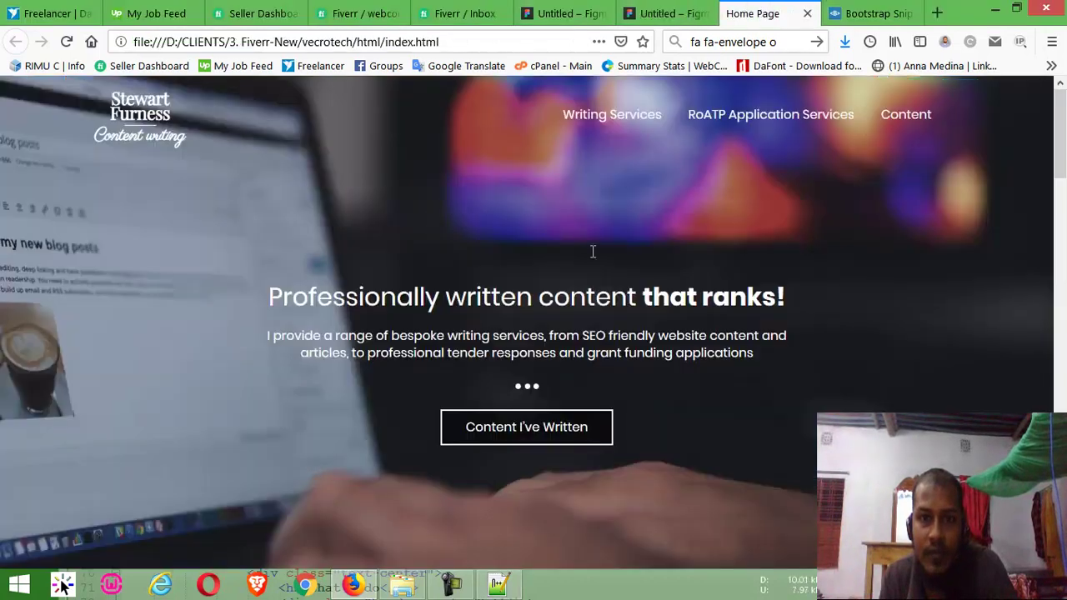
scroll(638, 350, "down", 2)
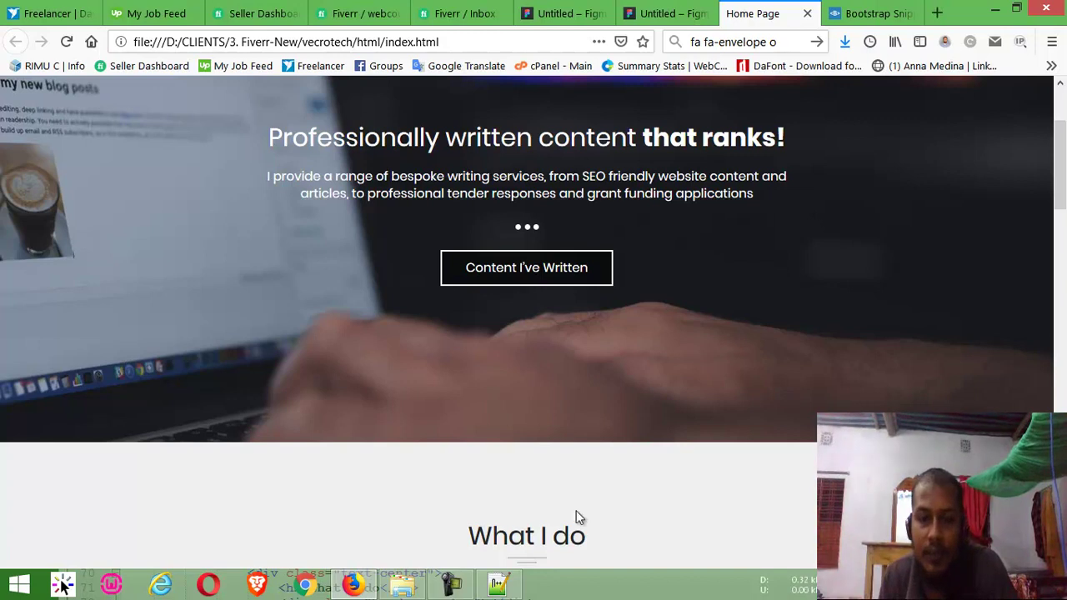
left_click(667, 14)
scroll(433, 300, "down", 3)
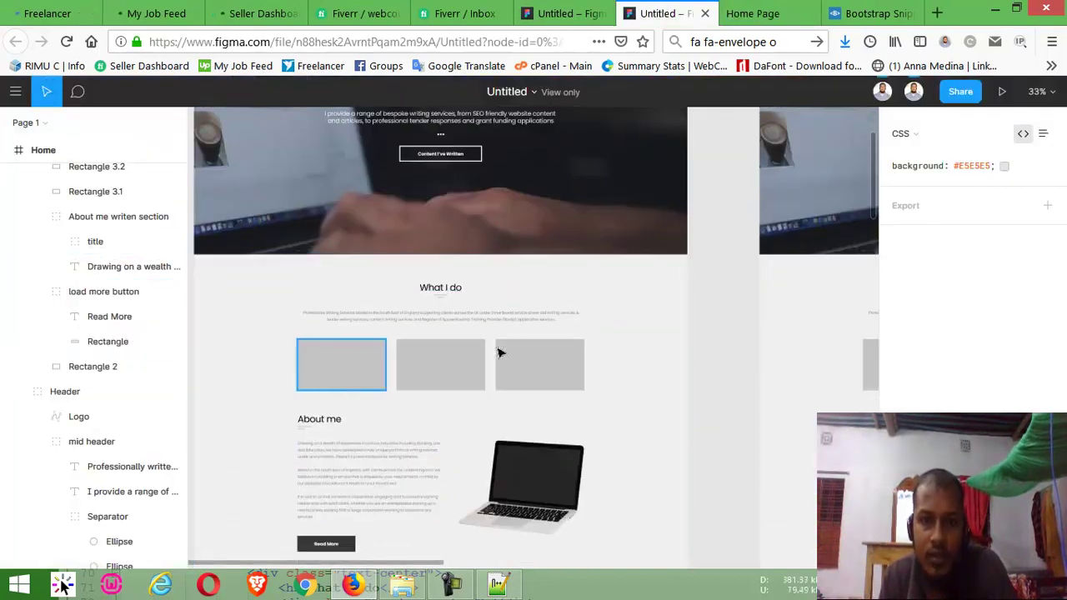
scroll(548, 314, "down", 1)
Locate the whatwedo section tag in index.html and select its lines
left_click(497, 584)
scroll(213, 285, "down", 4)
left_click(155, 335)
scroll(217, 333, "down", 4)
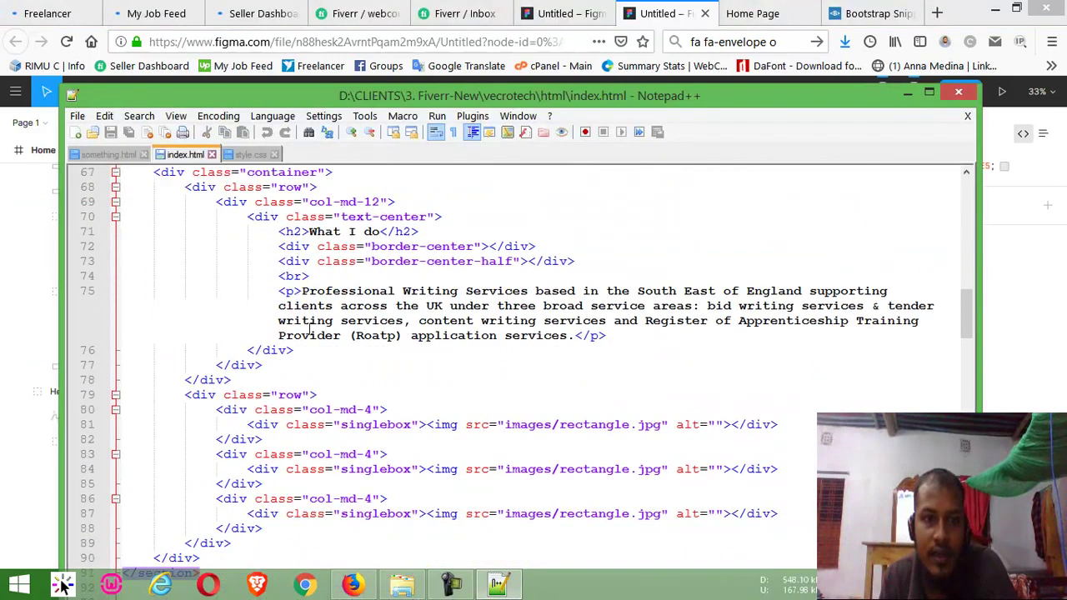
scroll(291, 306, "up", 2)
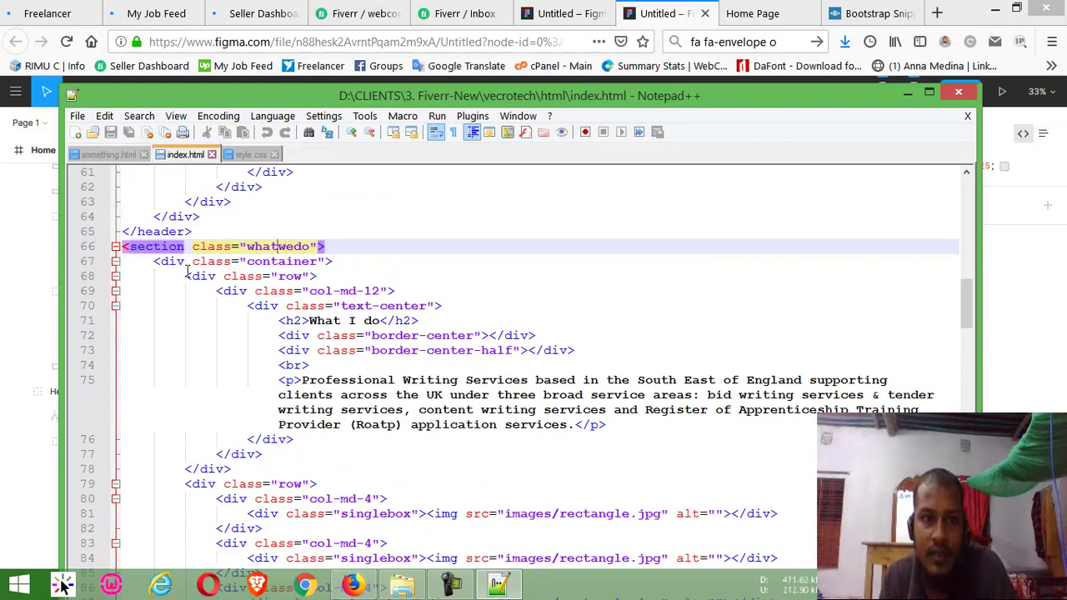
left_click_drag(153, 260, 250, 356)
Step through the What I do container, row, column and text-center divs, heading and border-center dividers
left_click(305, 261)
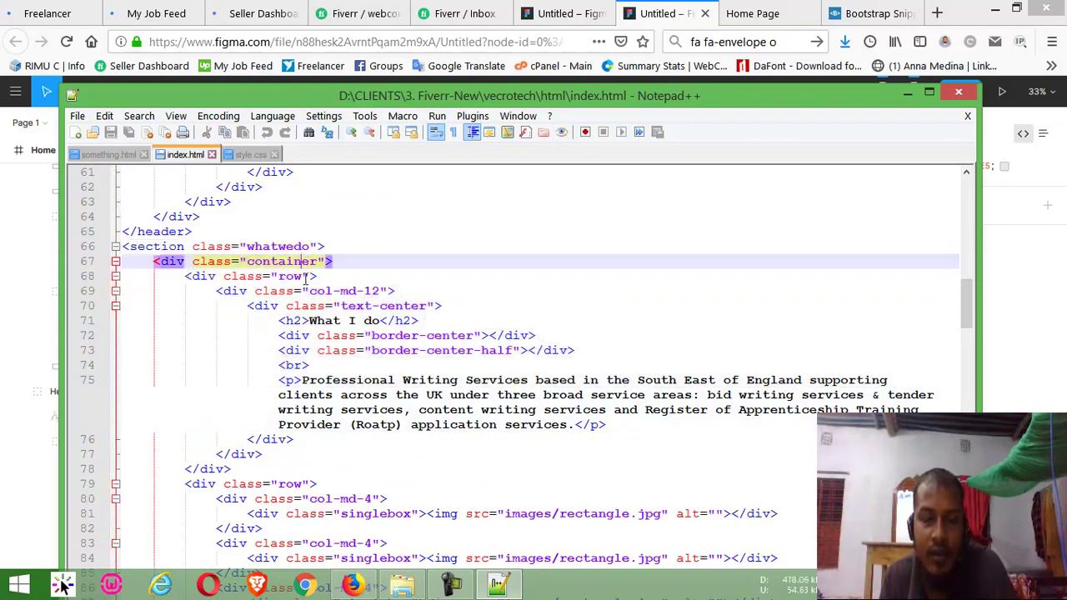
left_click(293, 276)
left_click(356, 290)
left_click(425, 306)
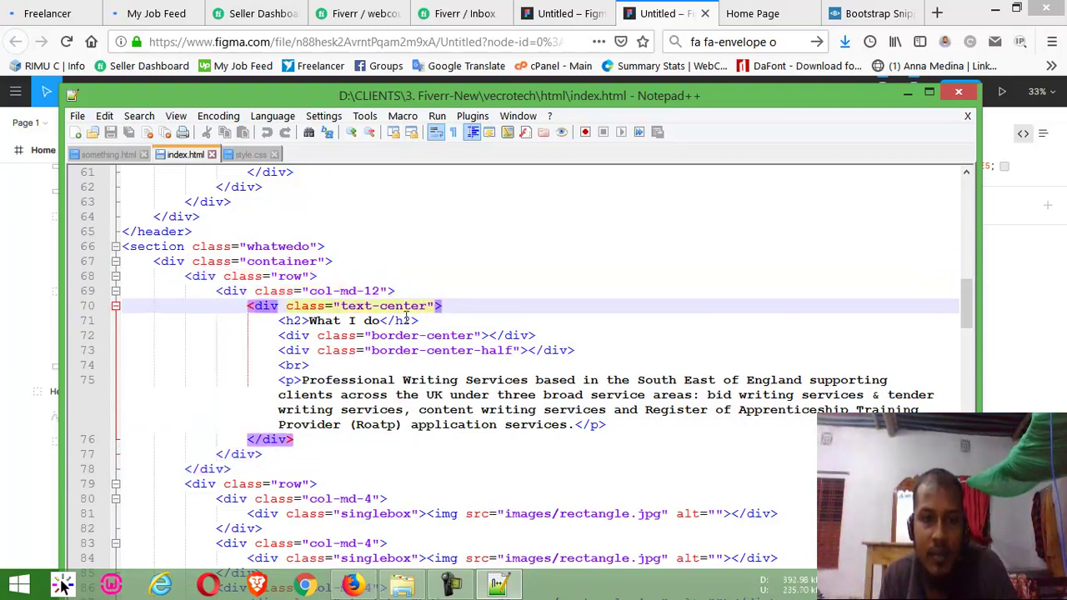
left_click(379, 321)
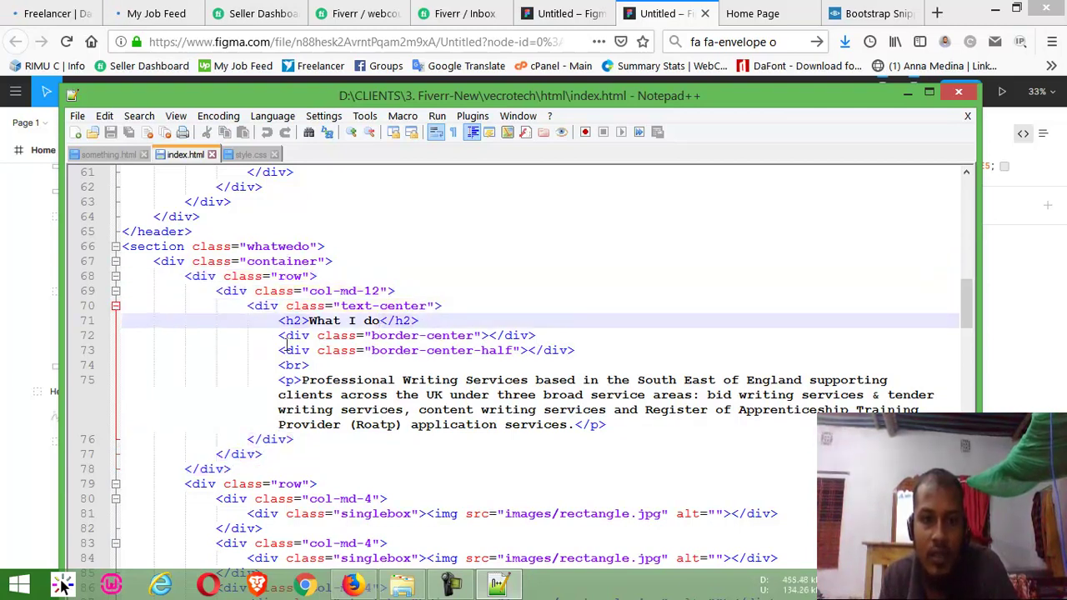
left_click(291, 338)
left_click(473, 336)
left_click(520, 361)
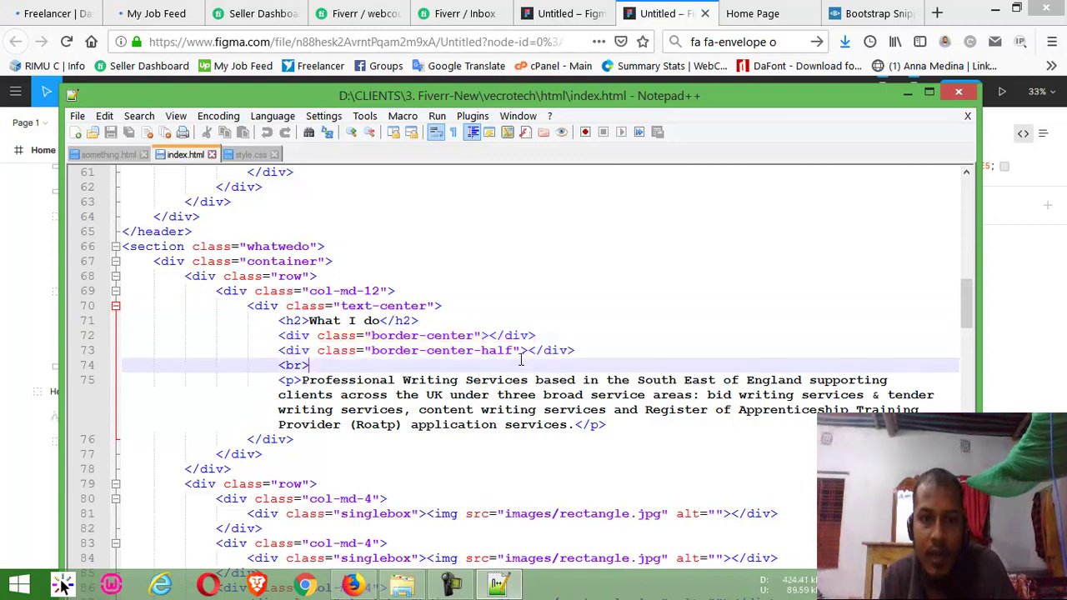
Compare the border-center and border-center-half divider divs with the Figma design
left_click(695, 35)
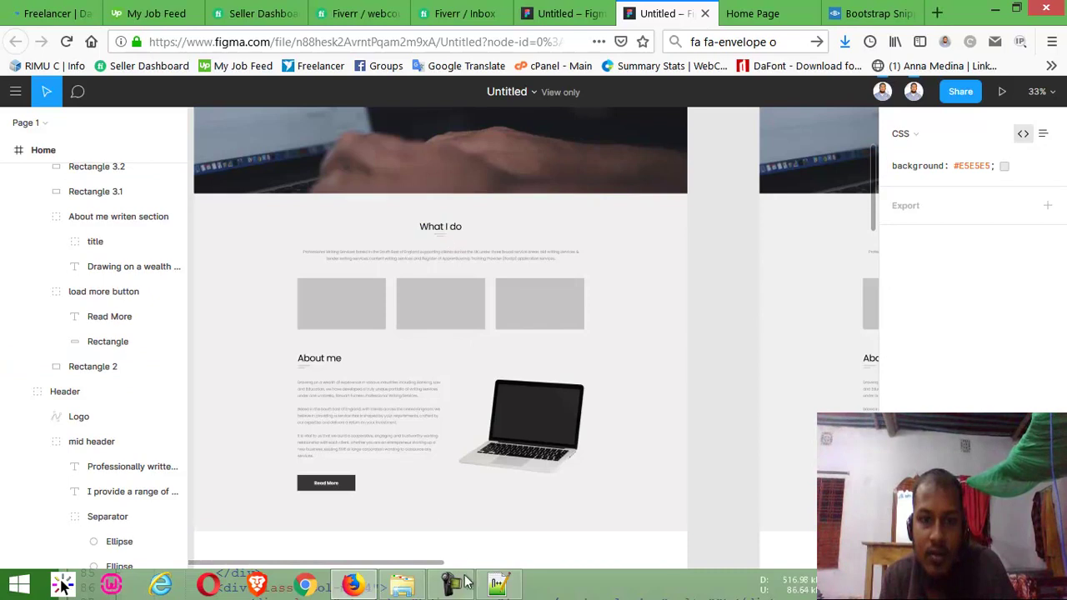
left_click(498, 583)
left_click(305, 335)
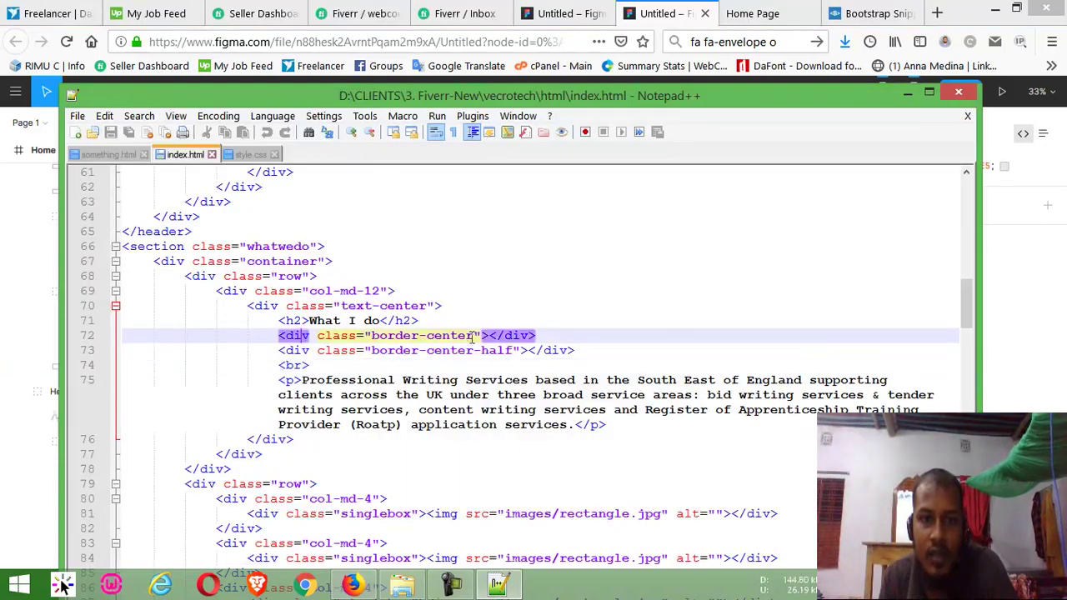
left_click(450, 350)
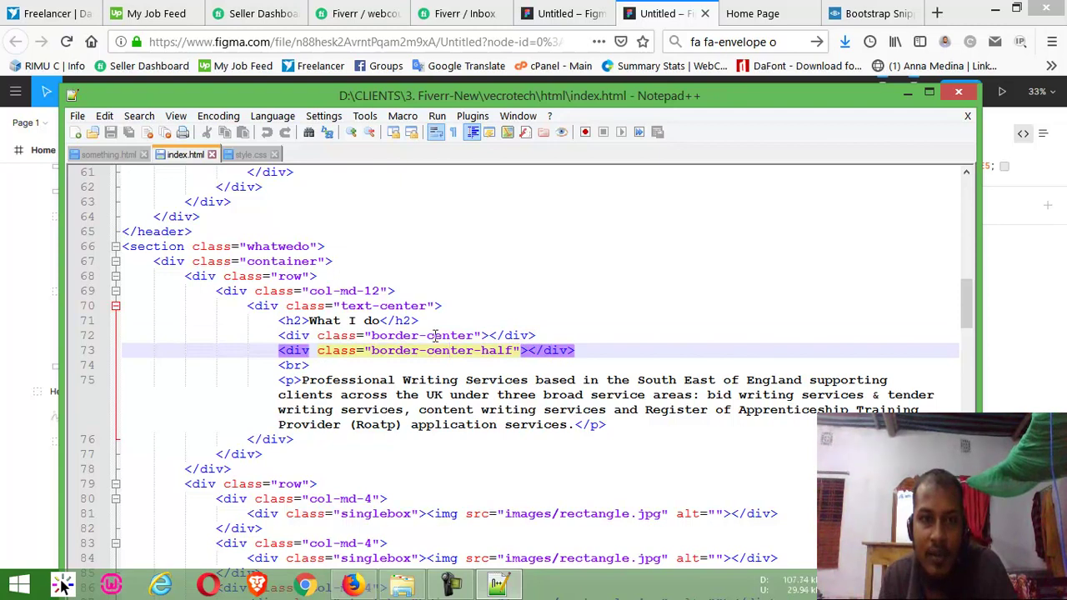
Check the divider styles in style.css against the Figma design
left_click(251, 154)
scroll(245, 368, "down", 5)
scroll(245, 368, "up", 4)
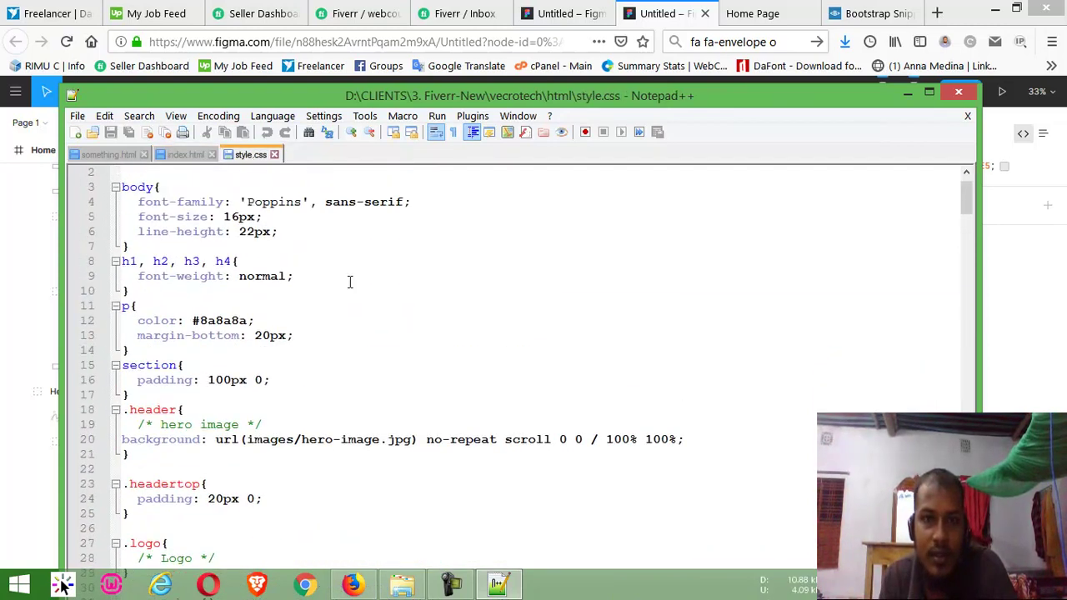
left_click(698, 8)
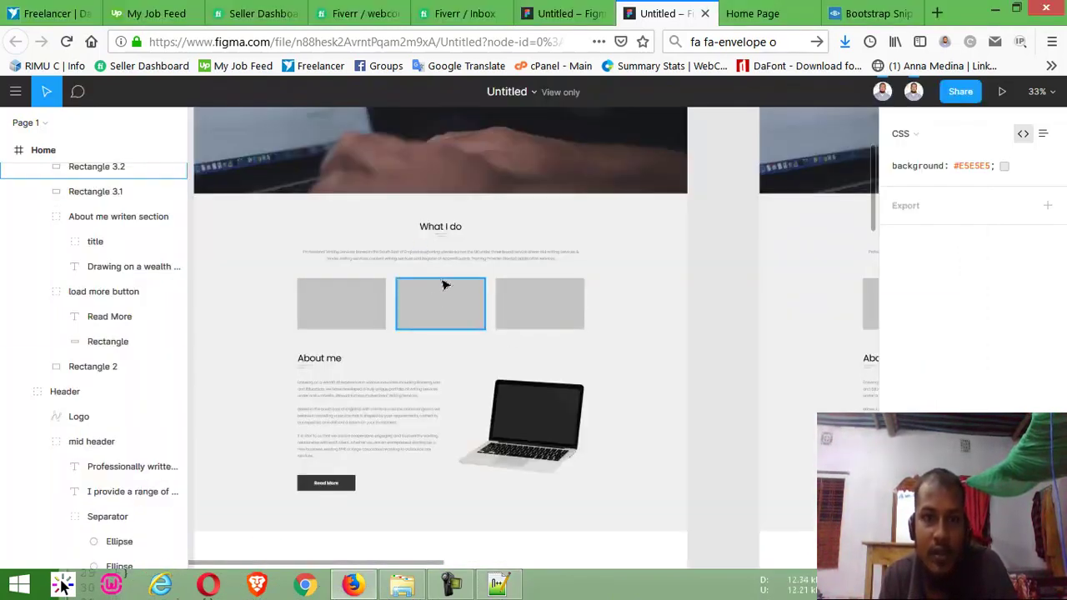
left_click(499, 584)
In index.html, inspect the row holding the three singlebox columns
left_click(185, 155)
scroll(388, 356, "down", 2)
scroll(367, 348, "down", 2)
left_click(265, 322)
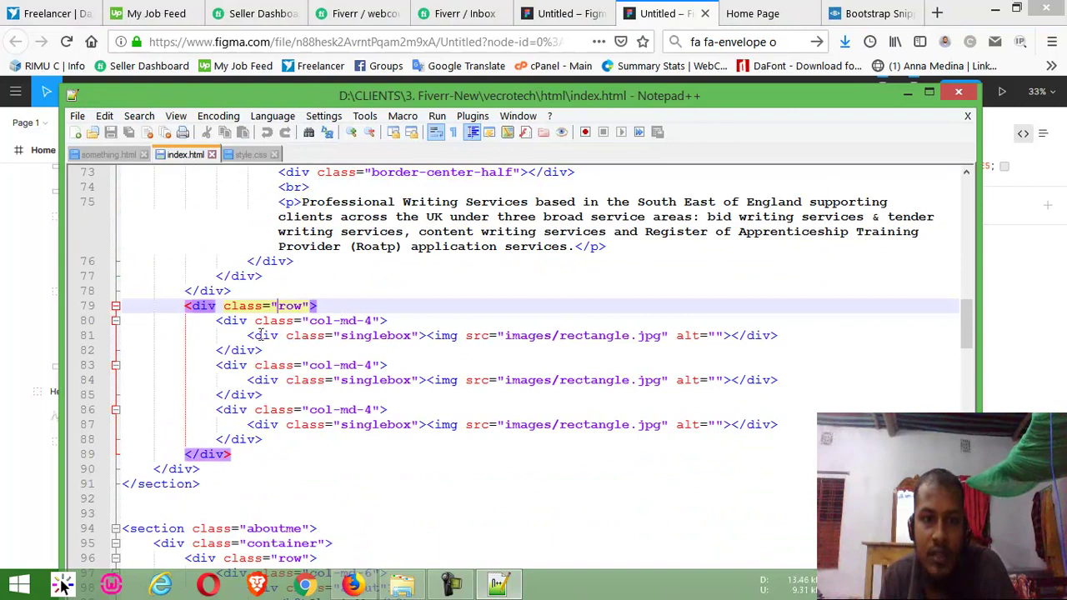
left_click(218, 335)
left_click(264, 381)
left_click(553, 335)
left_click(604, 395)
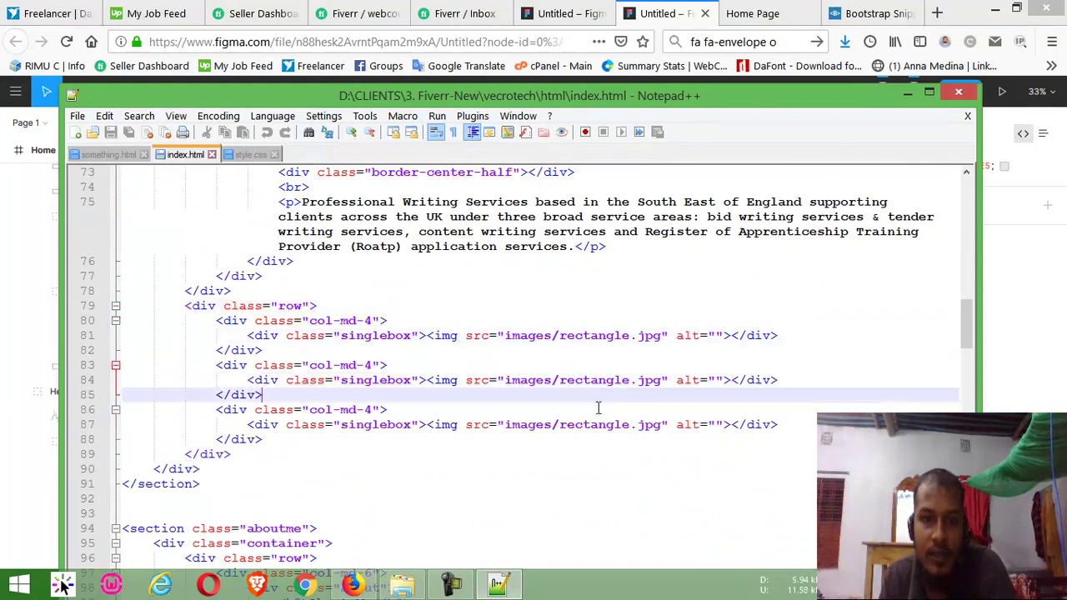
Compare both Figma design tabs, then move to the aboutme section tag in index.html
left_click(560, 14)
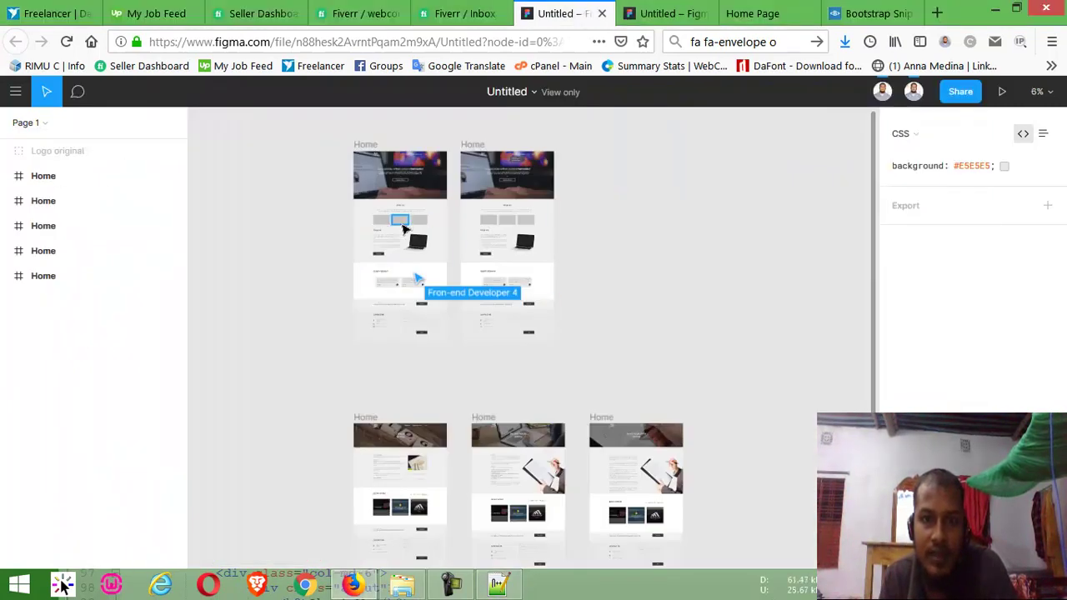
left_click(658, 13)
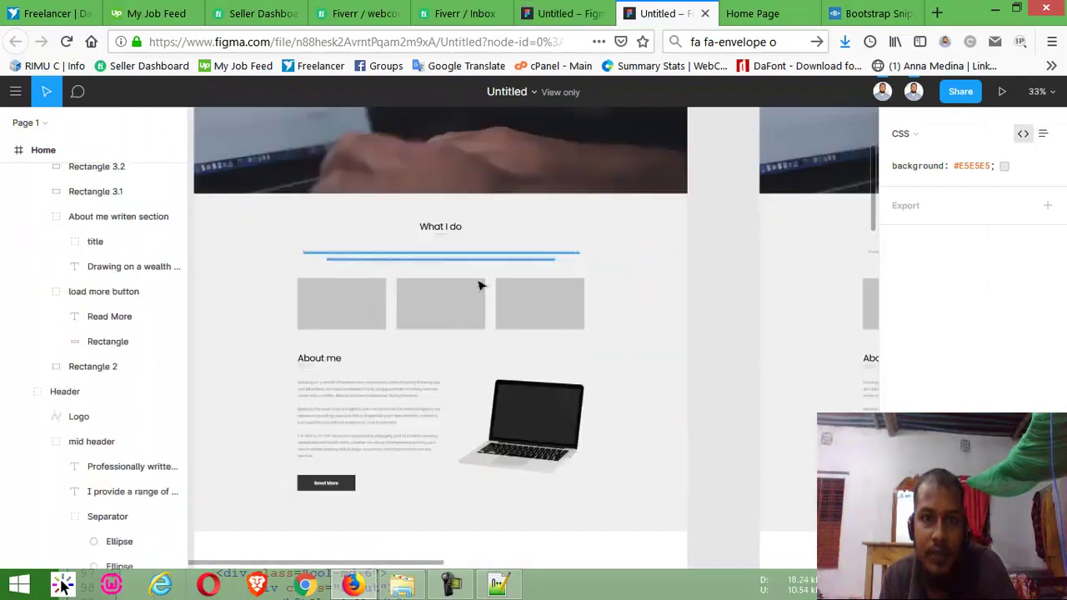
key("alt+Tab")
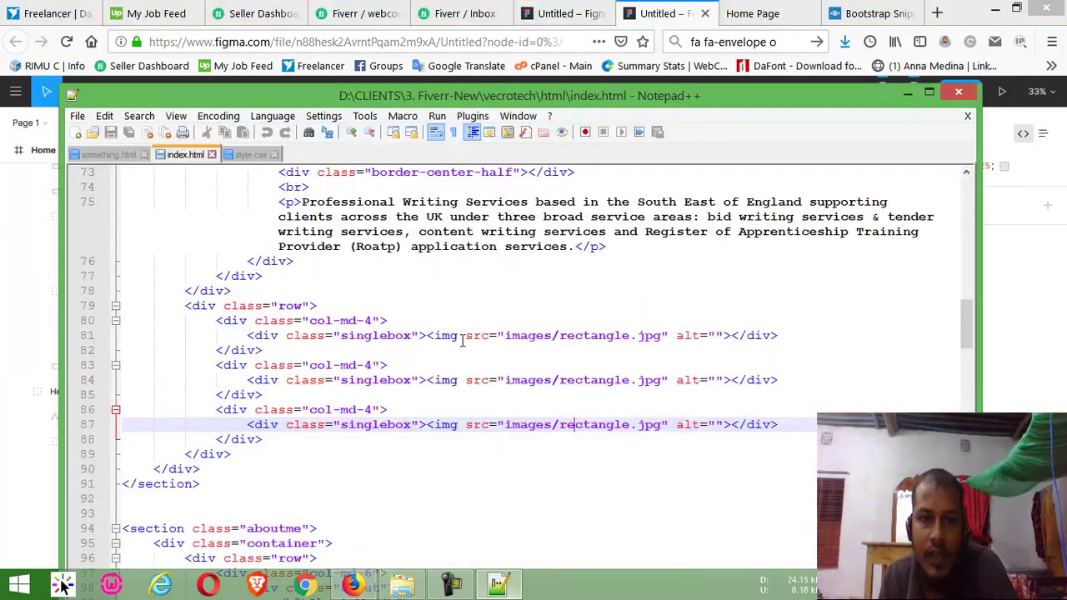
scroll(242, 343, "down", 5)
left_click(252, 306)
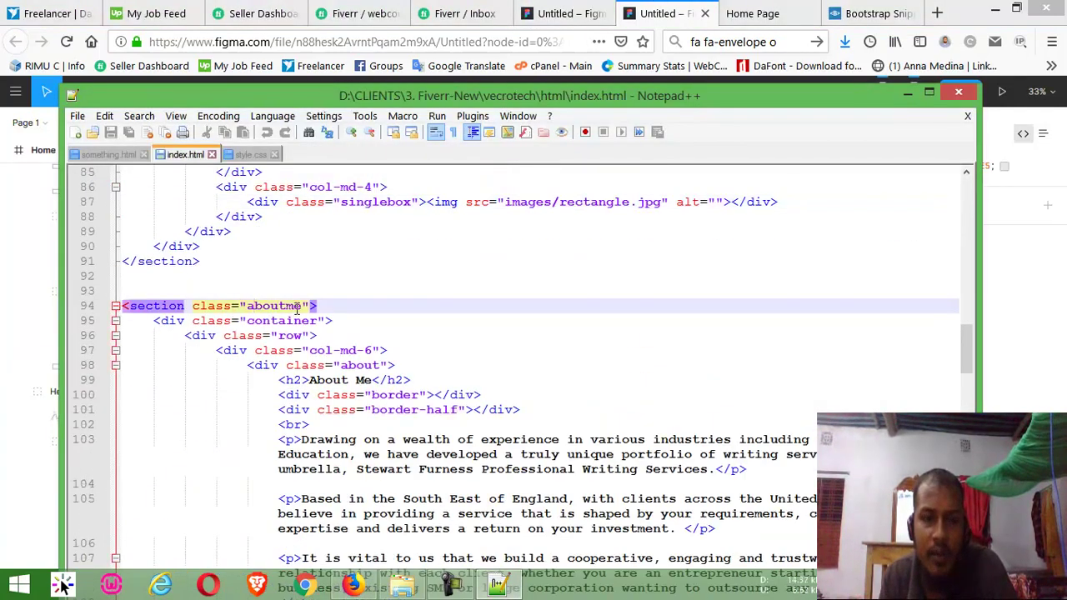
left_click(388, 379)
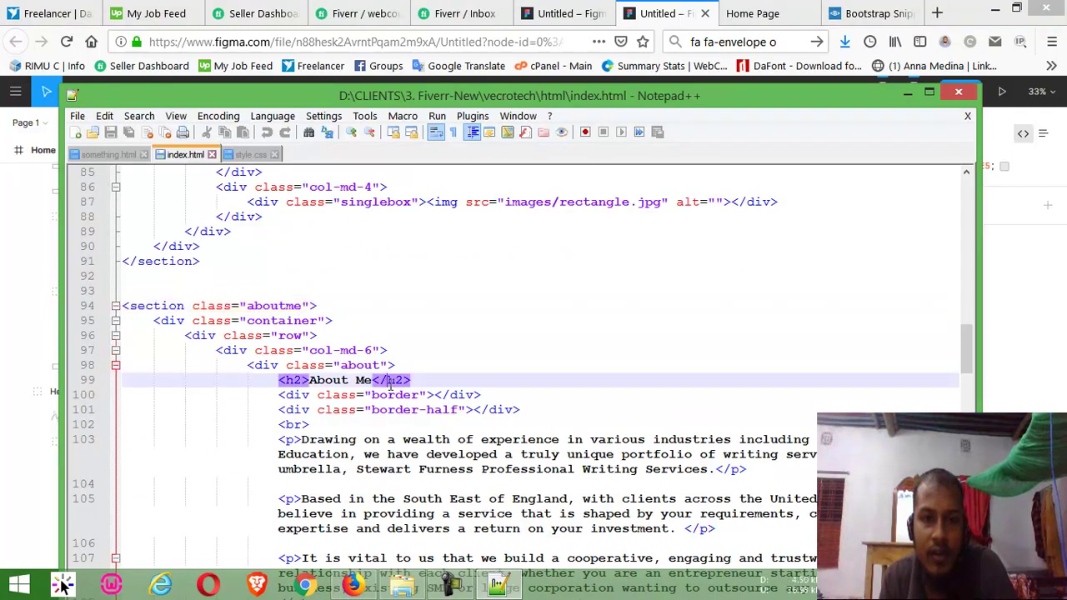
key("alt+Tab")
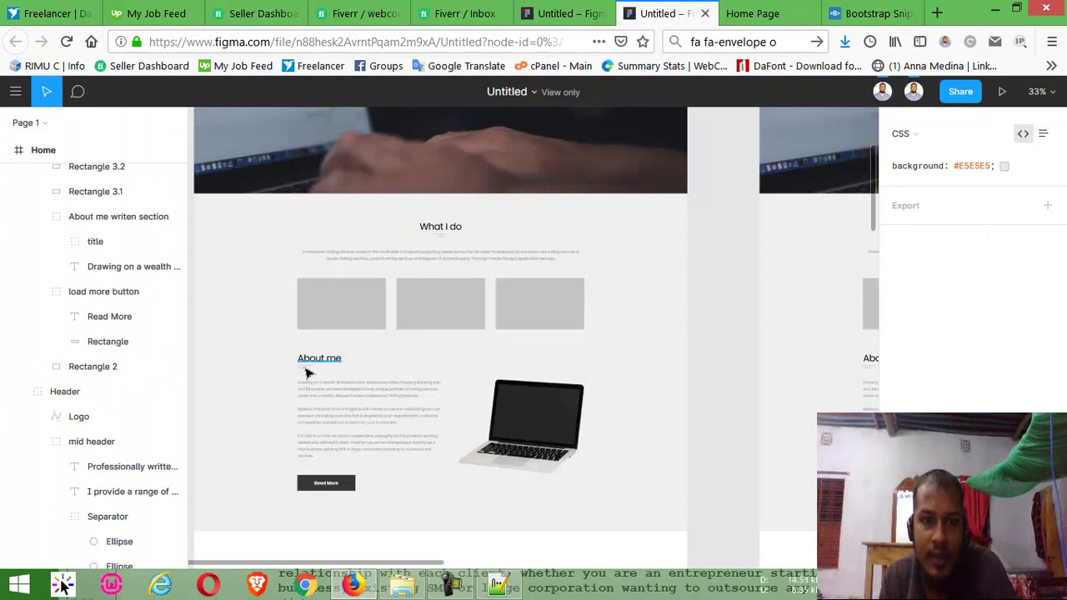
scroll(306, 367, "down", 1)
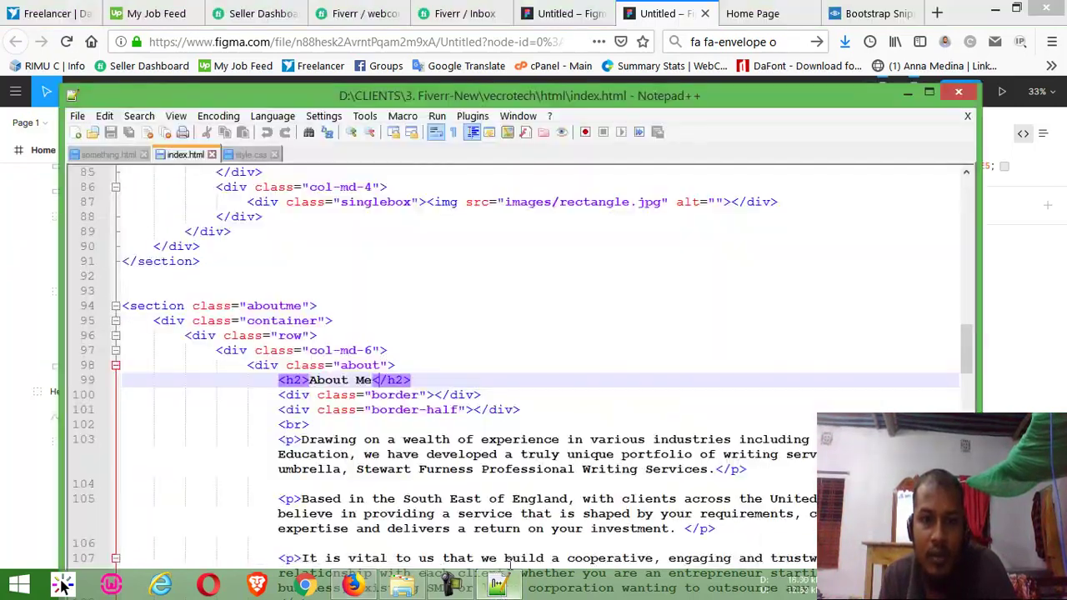
left_click(500, 586)
triple_click(397, 394)
left_click(428, 409)
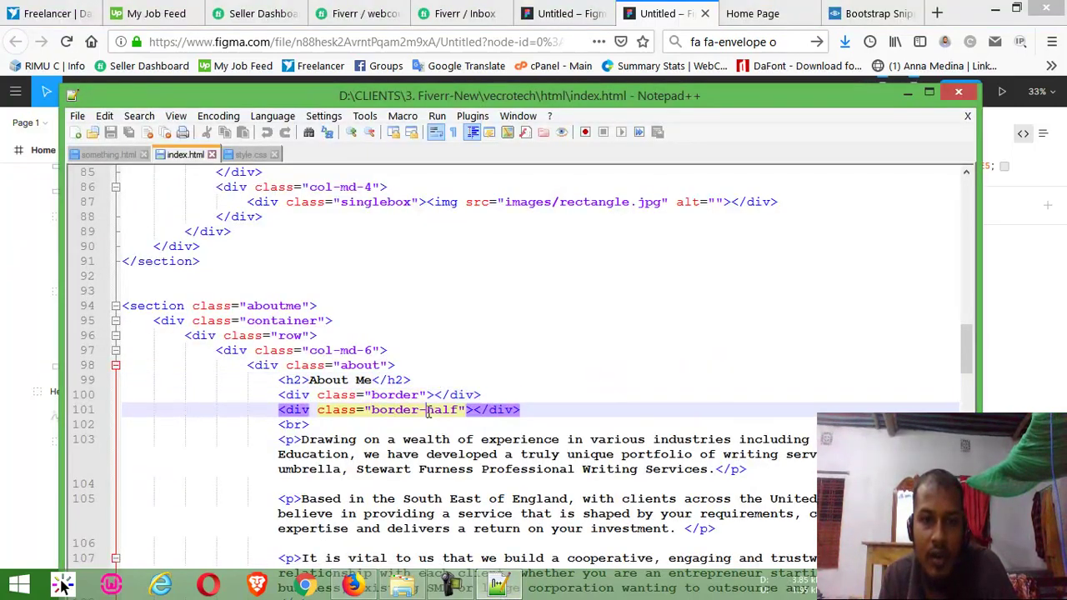
left_click(416, 397)
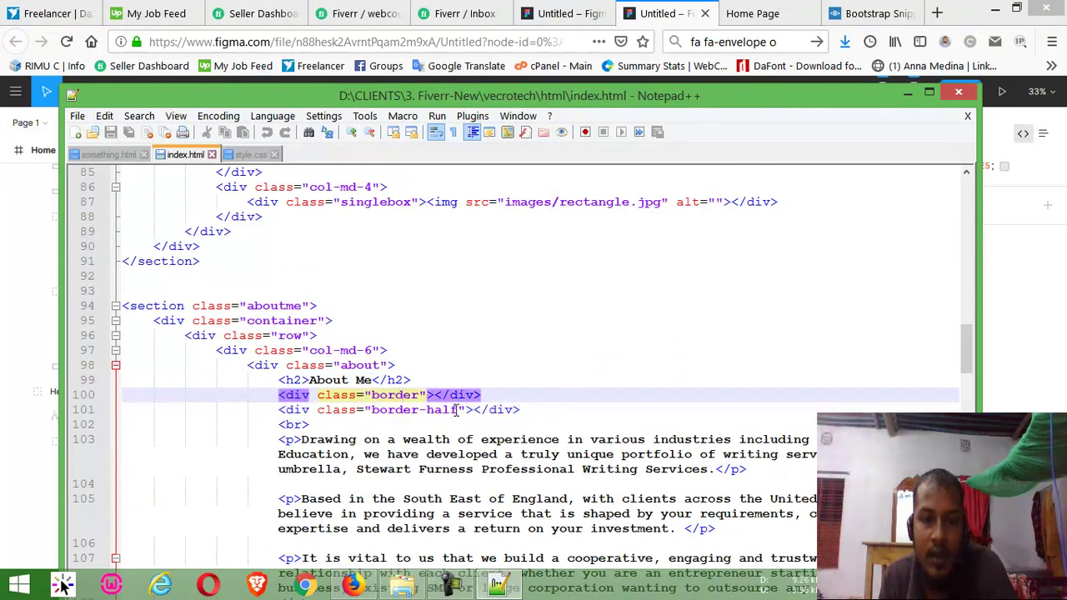
left_click(658, 13)
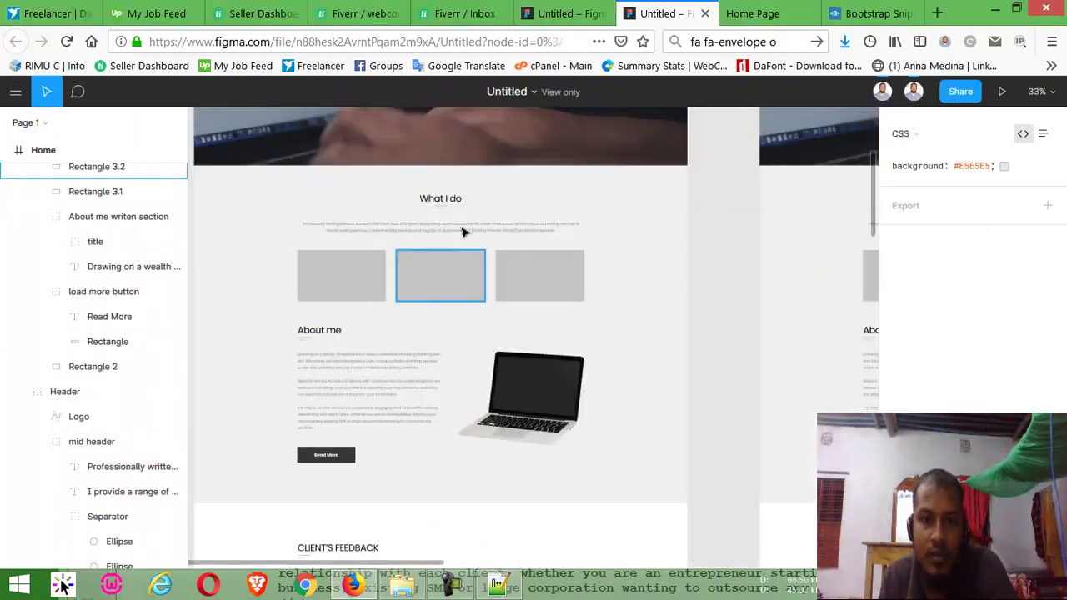
left_click(514, 589)
left_click(522, 409, "shift")
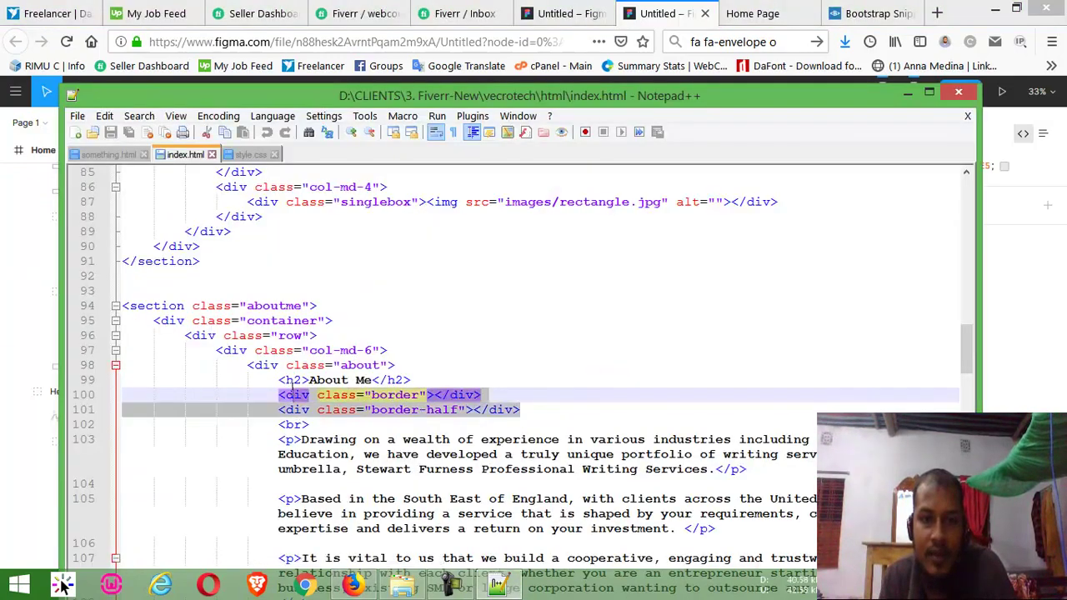
left_click(291, 397)
scroll(293, 375, "down", 2)
scroll(295, 333, "down", 1)
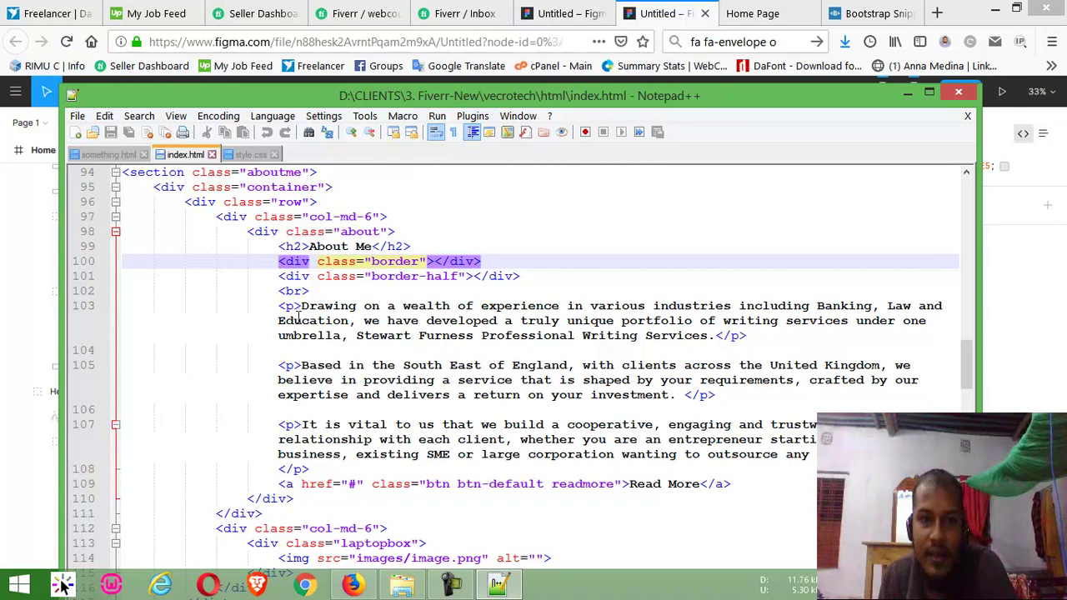
left_click(347, 292)
left_click(670, 11)
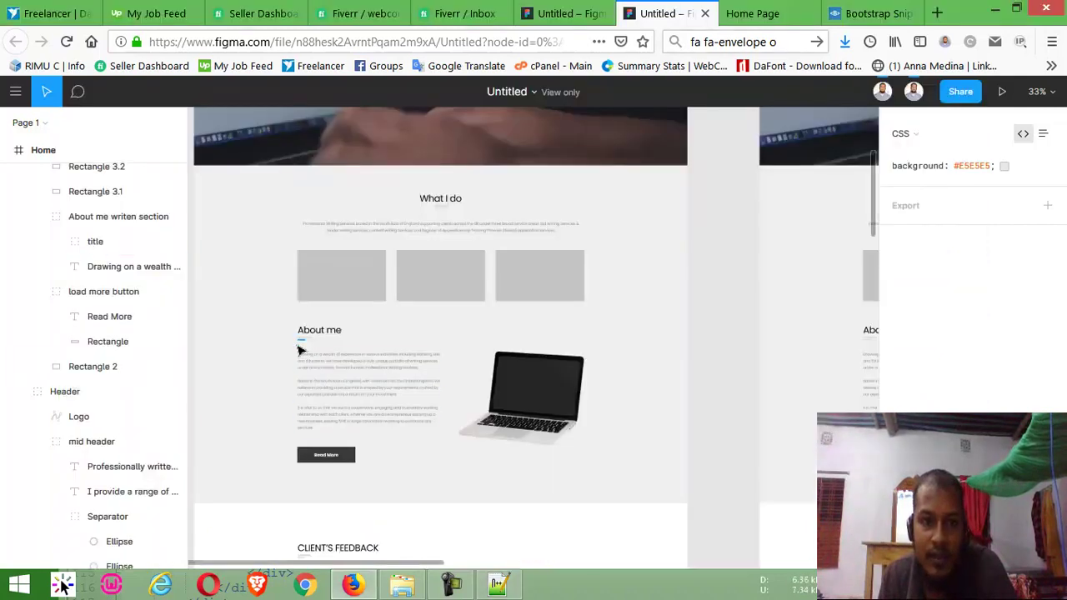
left_click(316, 461)
left_click(391, 479)
left_click(544, 405)
left_click(376, 473)
left_click(363, 429)
left_click(467, 567)
left_click(497, 584)
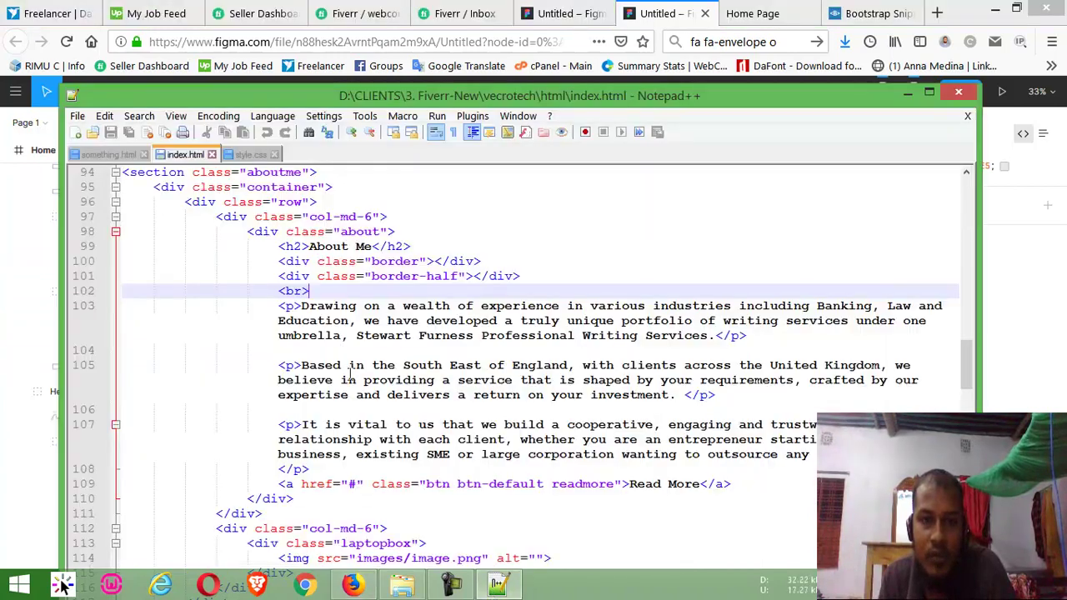
left_click(285, 216)
left_click_drag(373, 216, 310, 216)
scroll(357, 234, "down", 2)
scroll(355, 384, "down", 1)
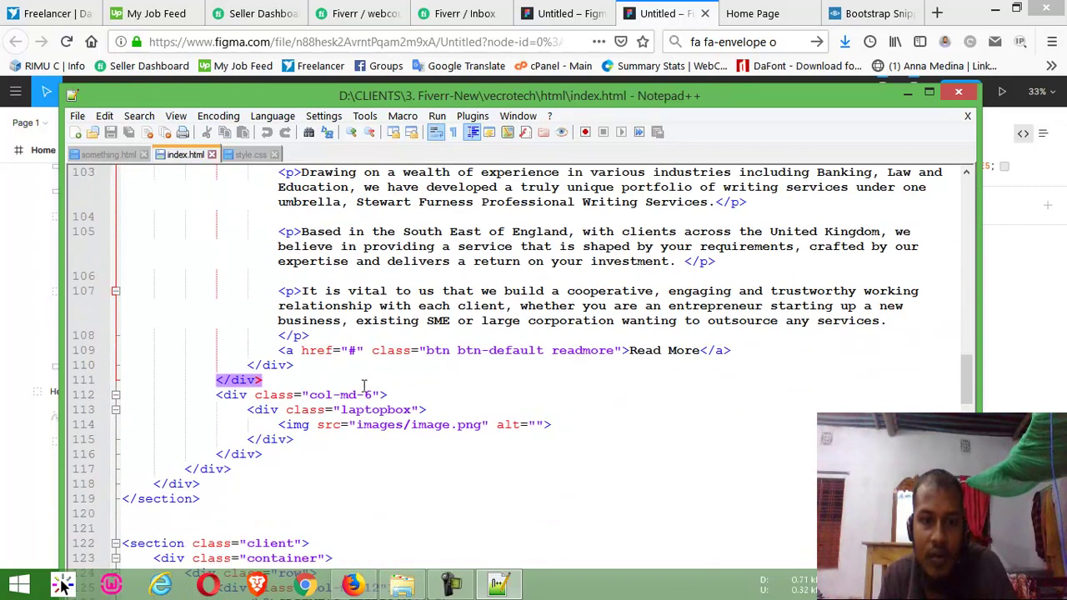
left_click(375, 395)
left_click(379, 424)
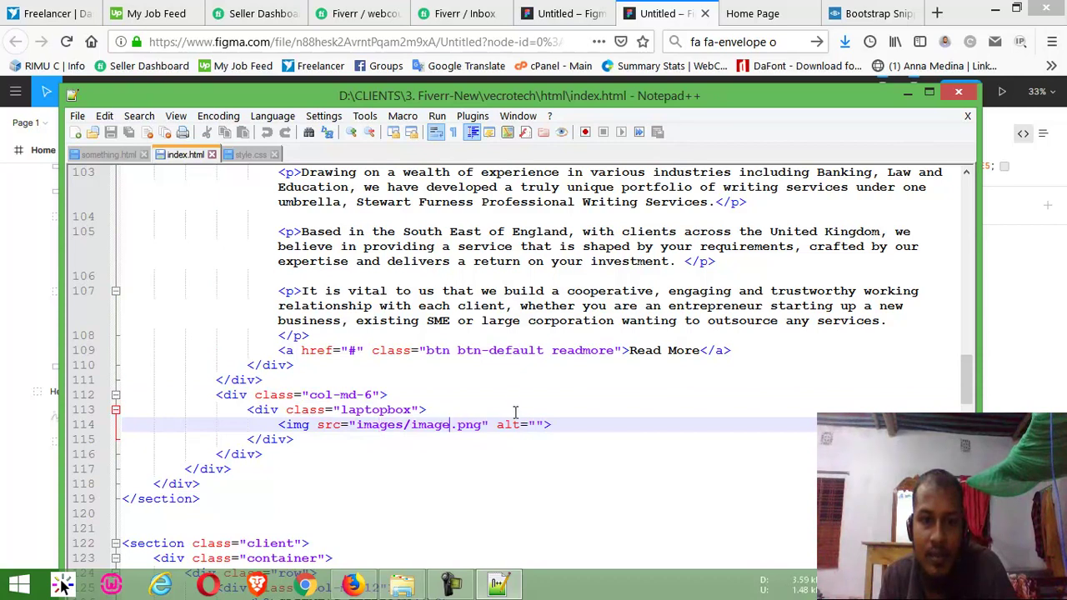
left_click(682, 7)
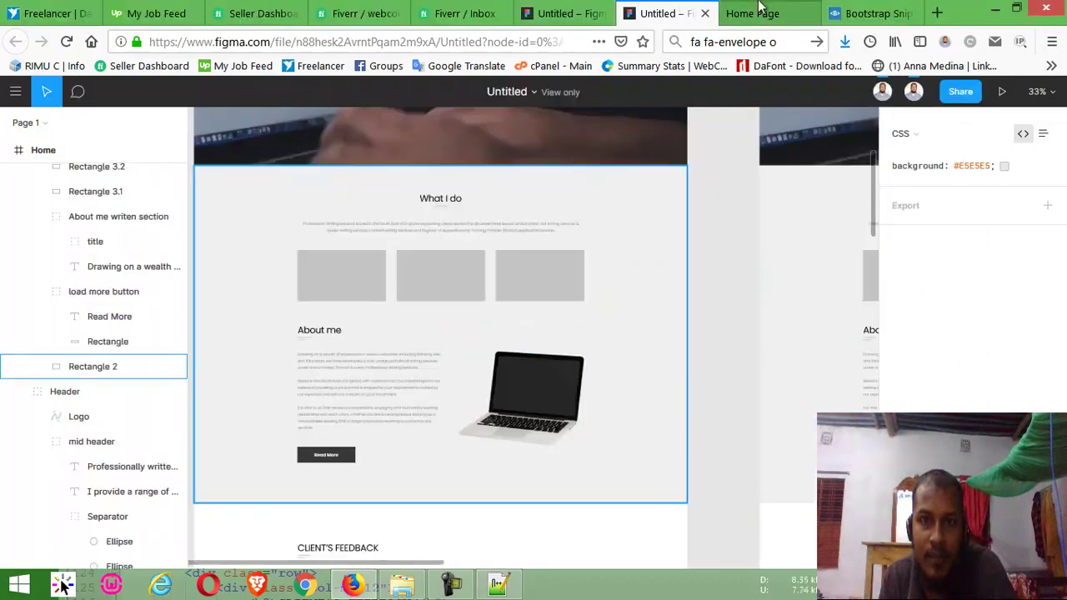
Scroll the local Home Page through the About Me and Client's Feedback sections
left_click(752, 13)
scroll(722, 337, "down", 5)
scroll(305, 274, "down", 2)
scroll(340, 436, "down", 1)
scroll(379, 289, "down", 1)
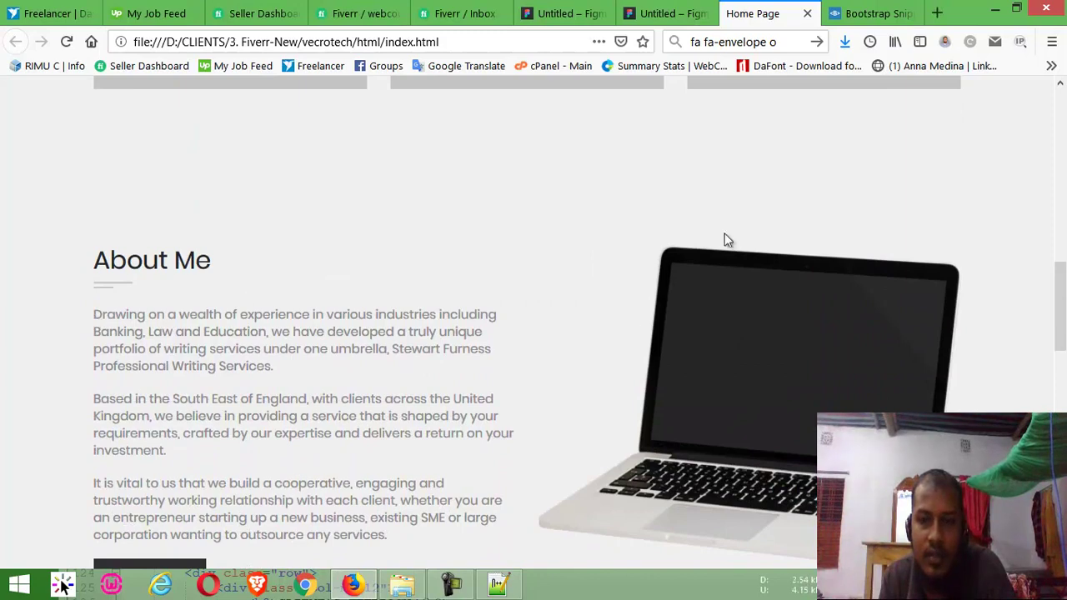
scroll(843, 277, "down", 3)
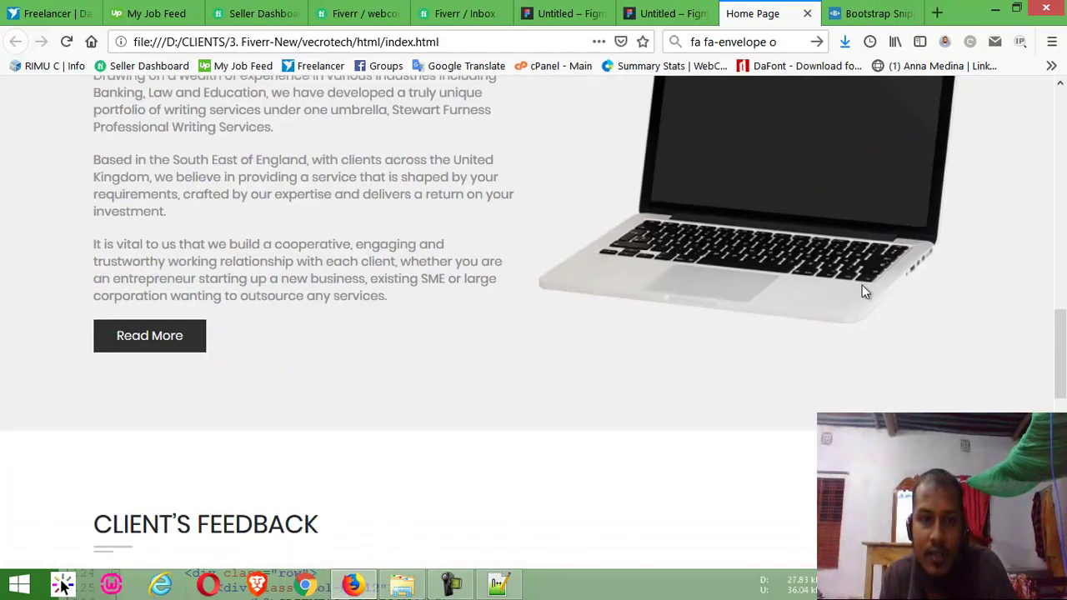
scroll(448, 389, "down", 4)
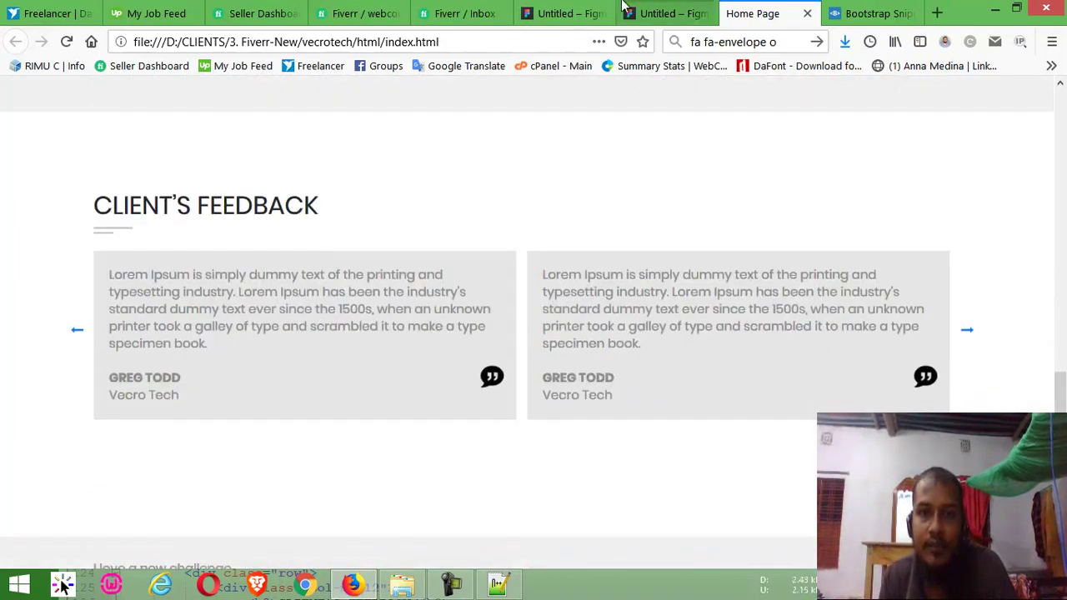
Scroll the Figma design through the matching About Me and Client's Feedback sections
left_click(667, 13)
scroll(405, 298, "down", 2)
scroll(361, 317, "down", 2)
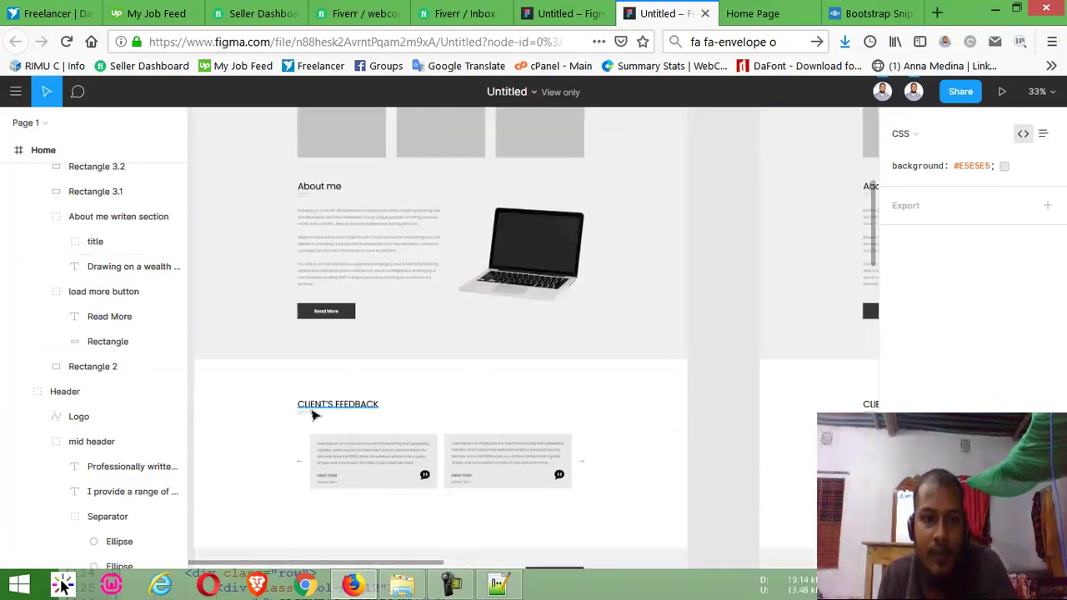
scroll(297, 437, "down", 1)
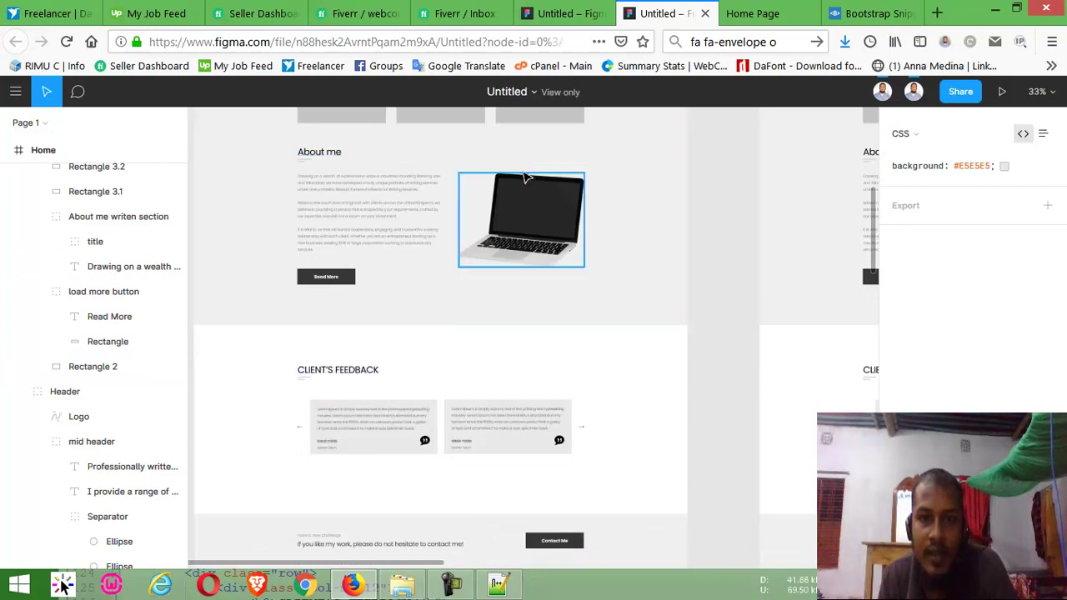
scroll(548, 212, "up", 4)
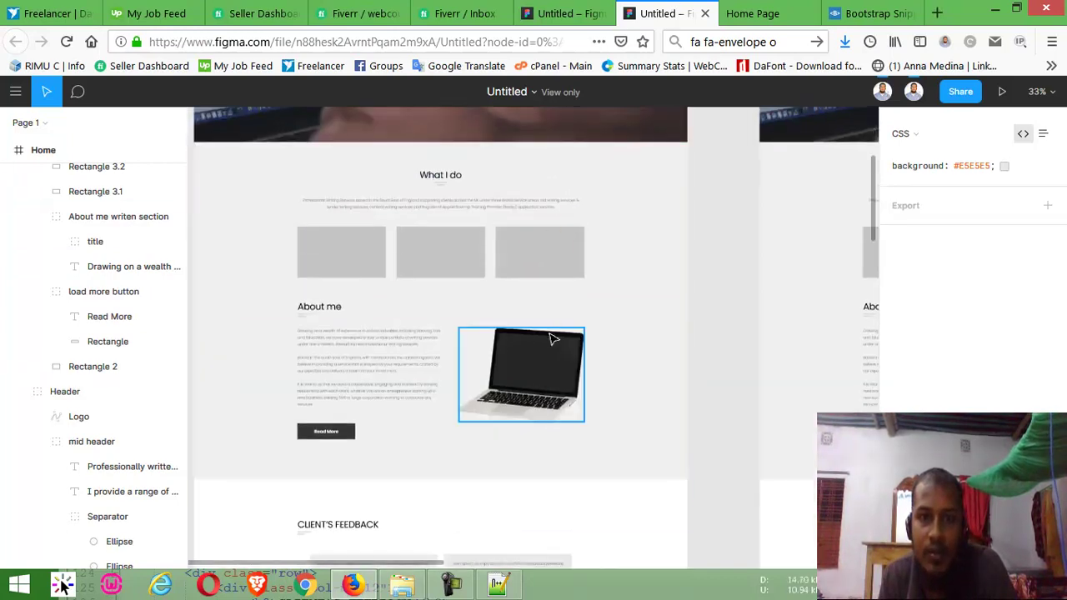
scroll(517, 392, "down", 2)
scroll(509, 431, "down", 2)
Inspect the client section's CLIENT'S FEEDBACK heading and its full and half-width border dividers in index.html
left_click(499, 584)
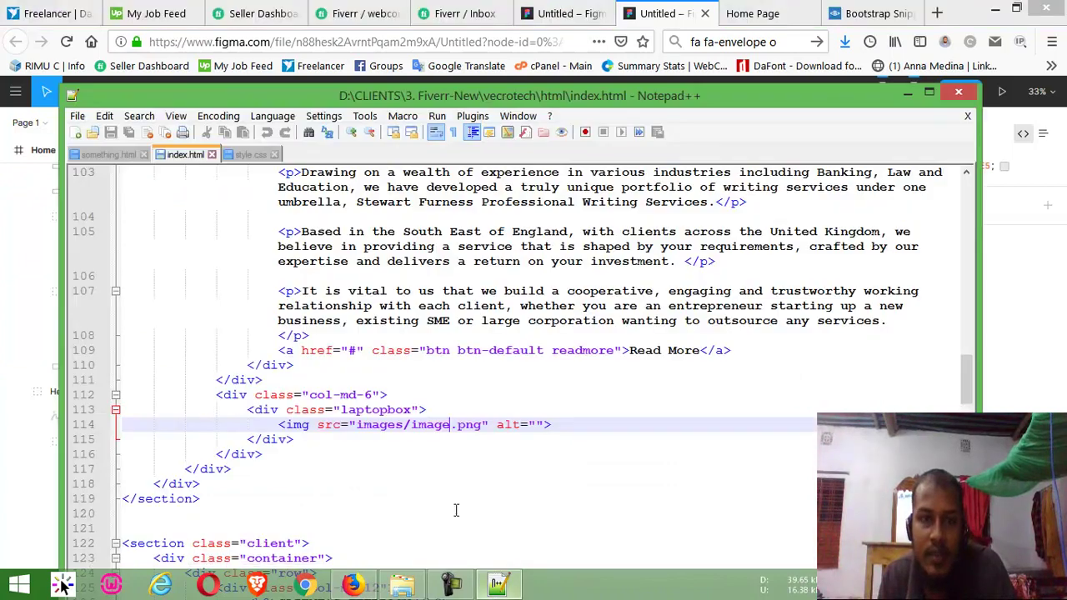
scroll(224, 348, "down", 3)
left_click(240, 321)
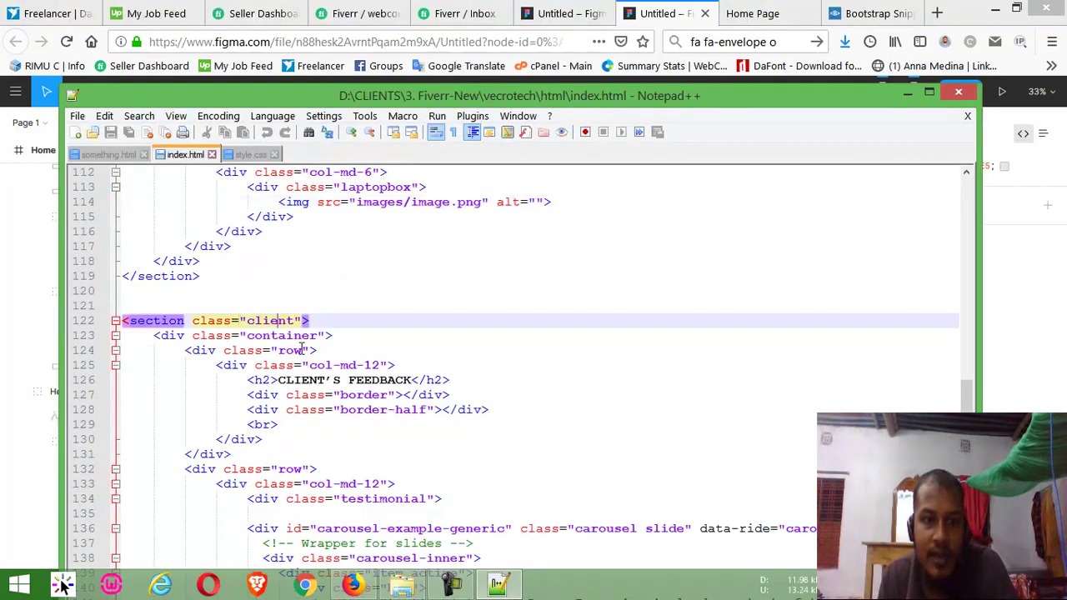
left_click(342, 380)
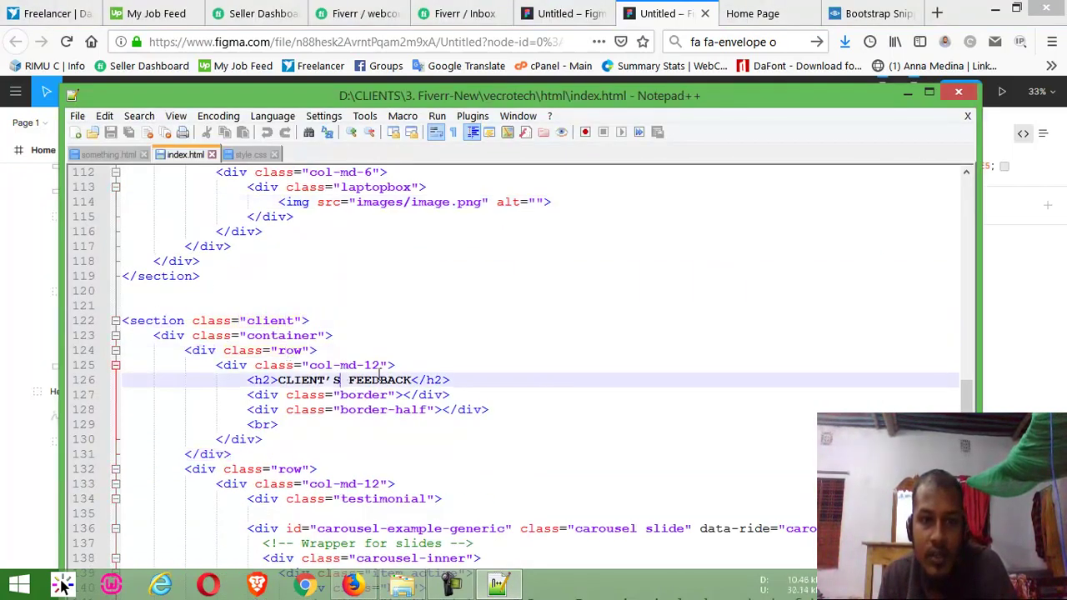
left_click(323, 395)
left_click(397, 410)
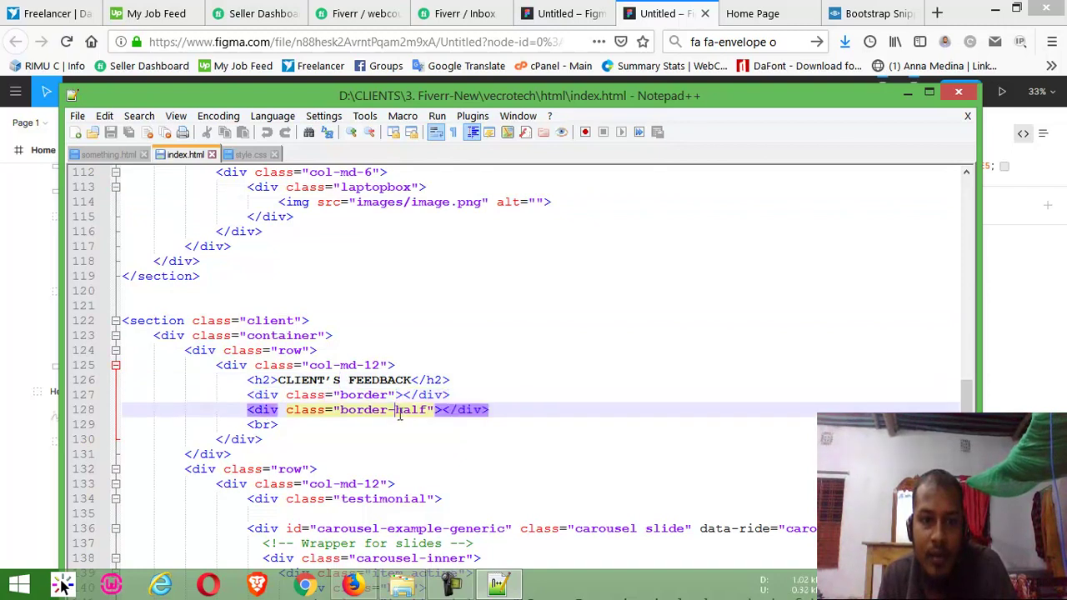
left_click_drag(493, 409, 246, 395)
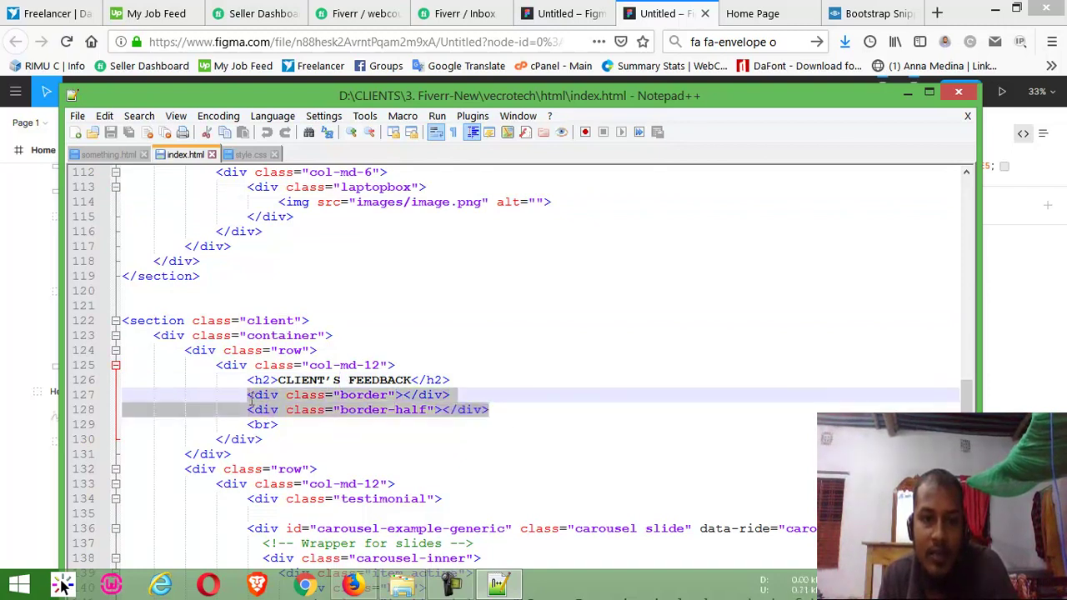
left_click(302, 380)
left_click(719, 8)
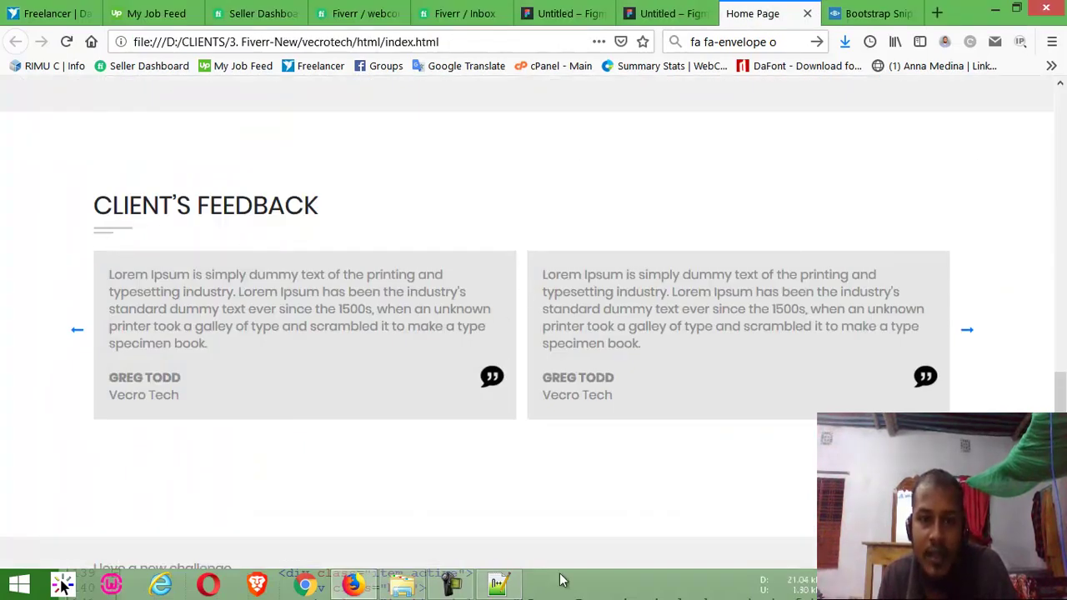
Open the Bootsnipp Testimonial Slider CSS live preview and advance the slider twice
left_click(662, 13)
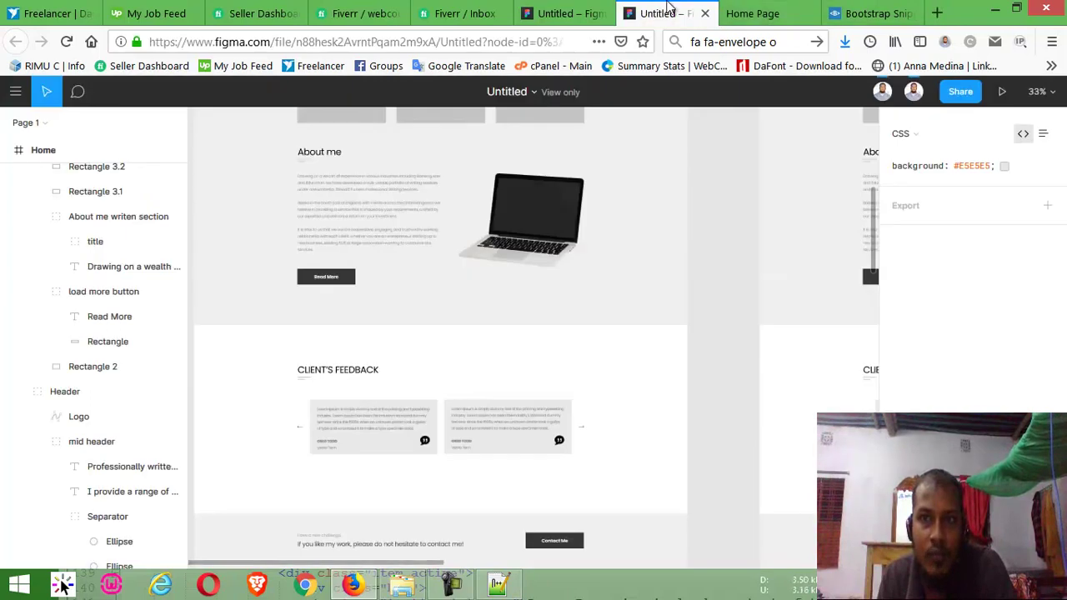
left_click(870, 13)
scroll(166, 245, "down", 3)
left_click(40, 120)
scroll(148, 273, "up", 2)
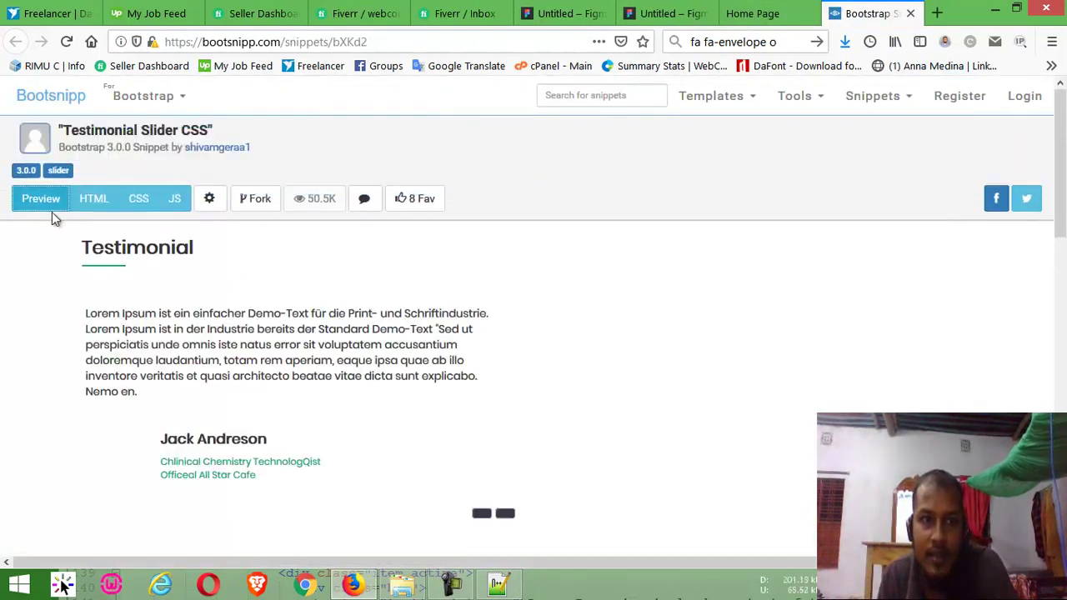
left_click(502, 519)
left_click(506, 520)
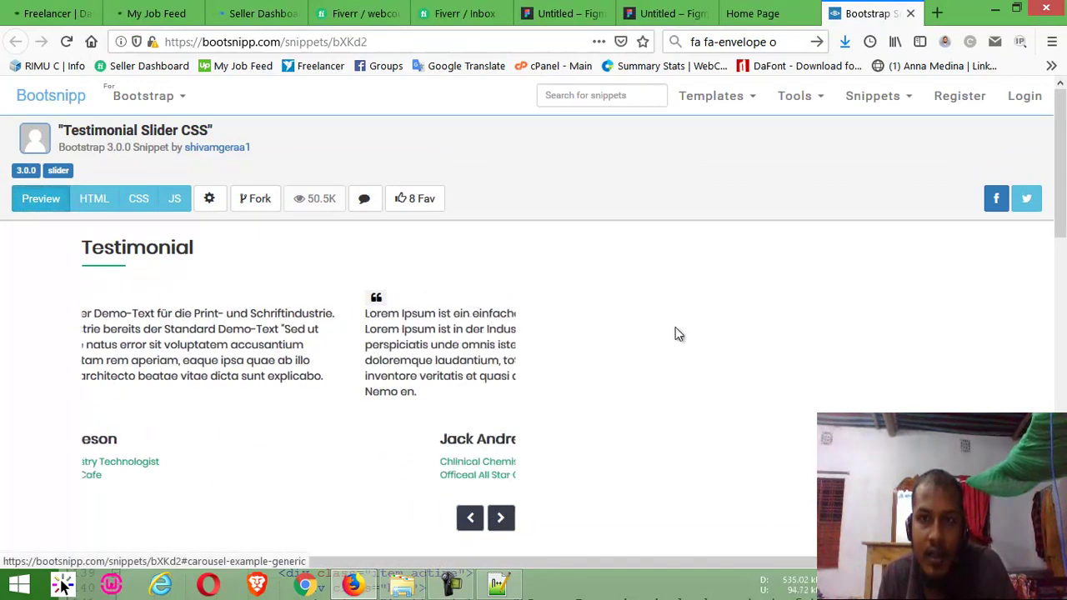
Compare the Bootsnipp testimonial slider with the local Home Page's Client's Feedback section
left_click(792, 10)
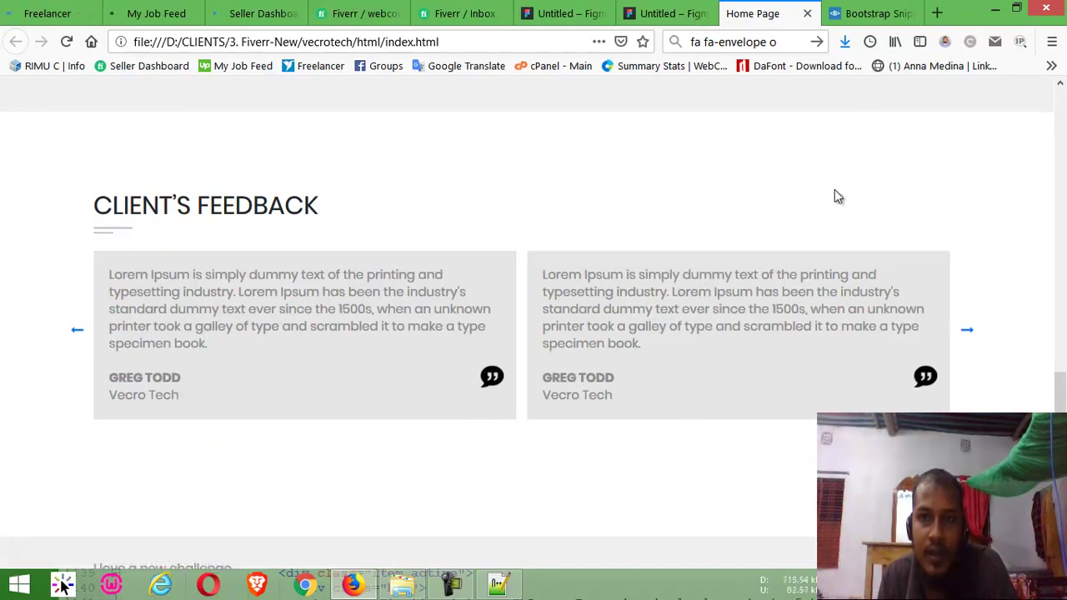
left_click(866, 10)
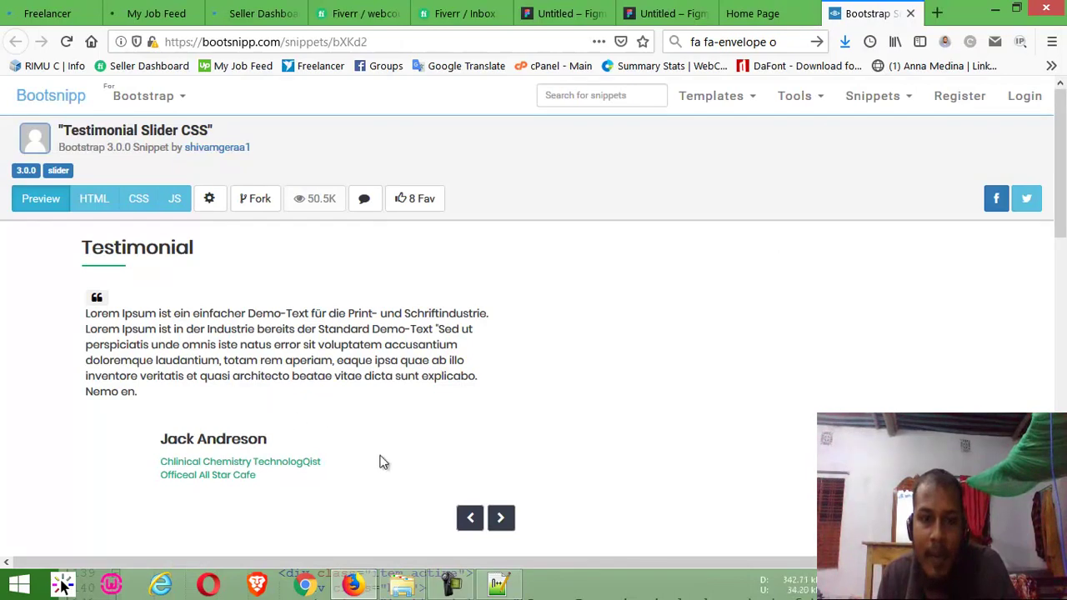
left_click(500, 519)
left_click(500, 519)
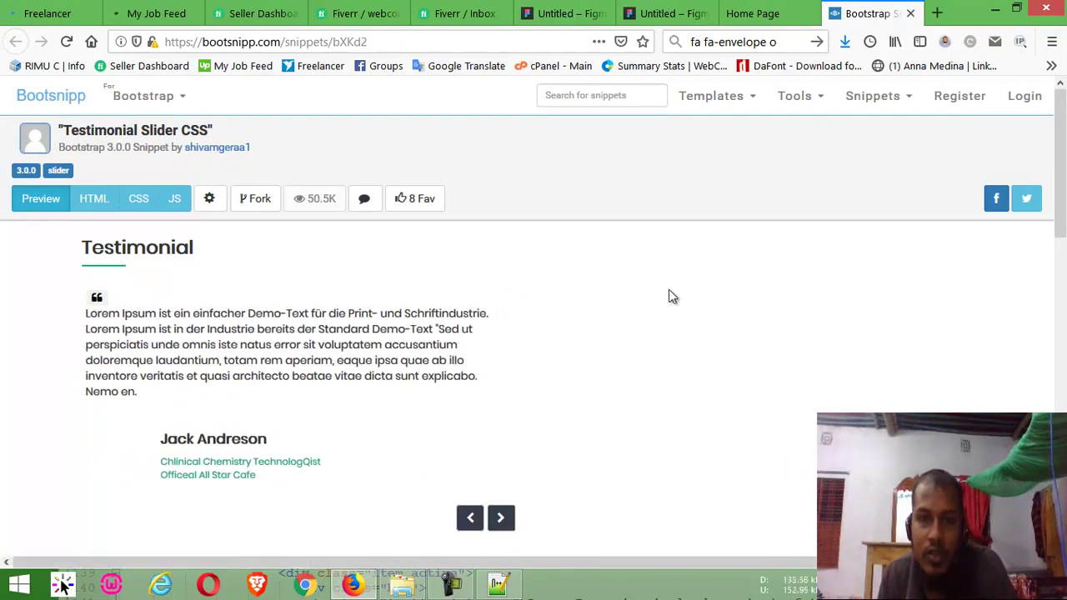
left_click(315, 43)
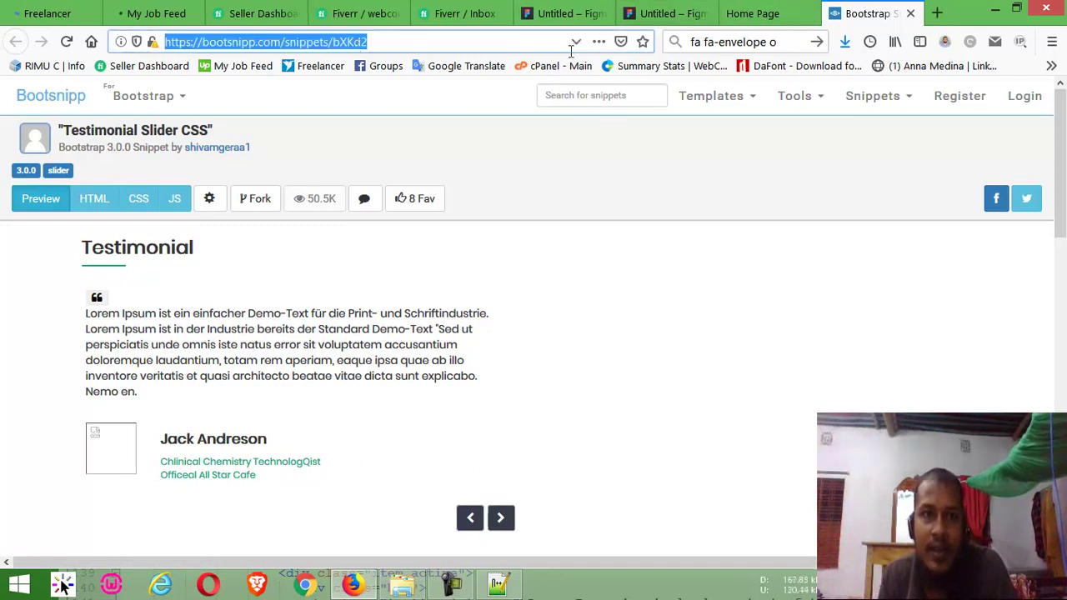
left_click(773, 14)
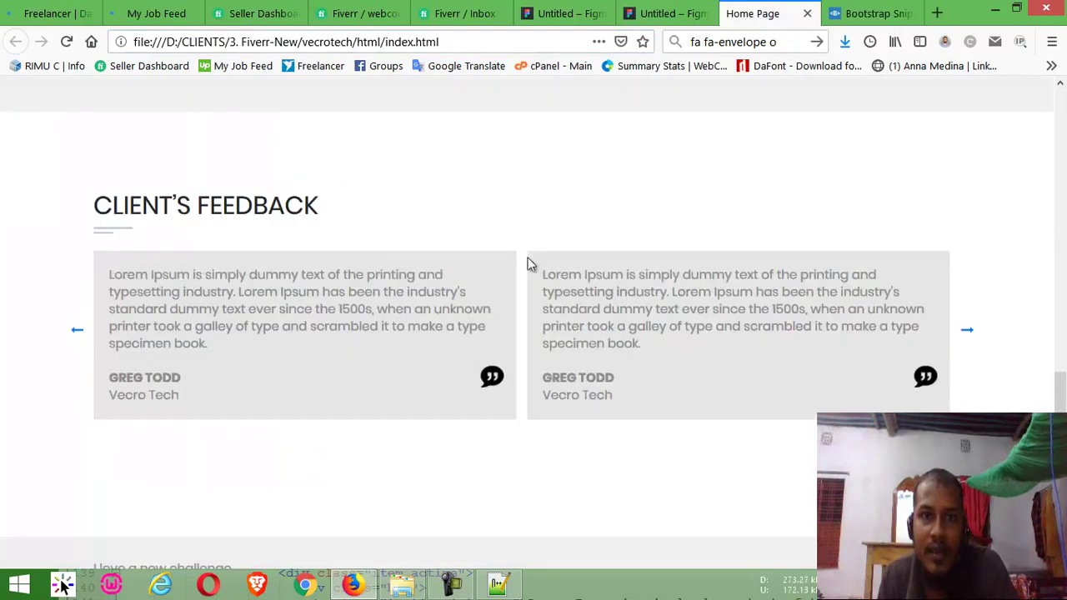
left_click(869, 15)
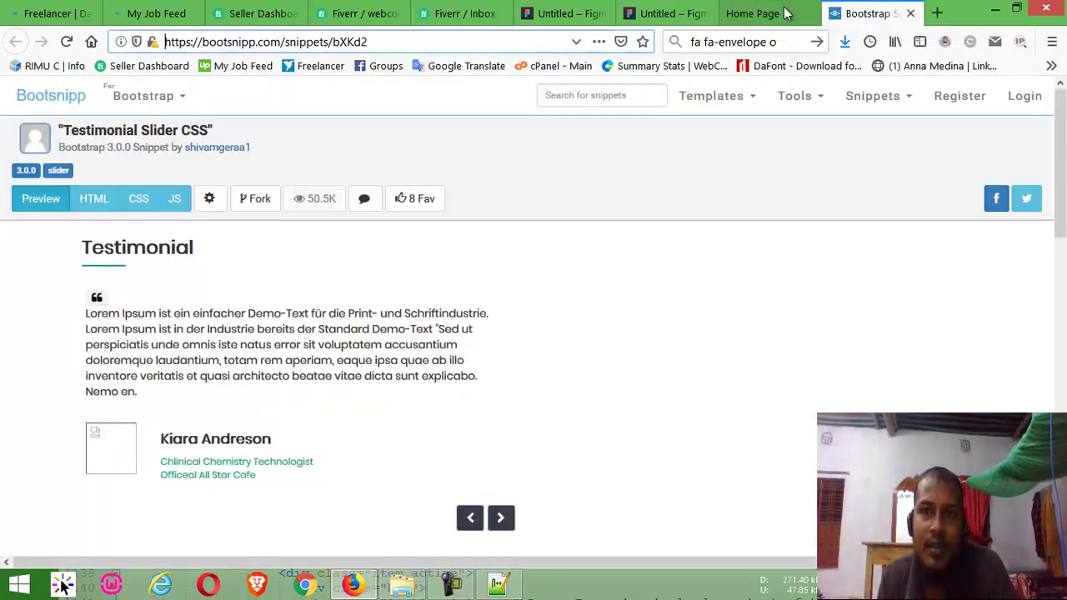
Scroll the Figma design to the call-to-action banner above Contact Me
left_click(689, 14)
scroll(466, 441, "down", 1)
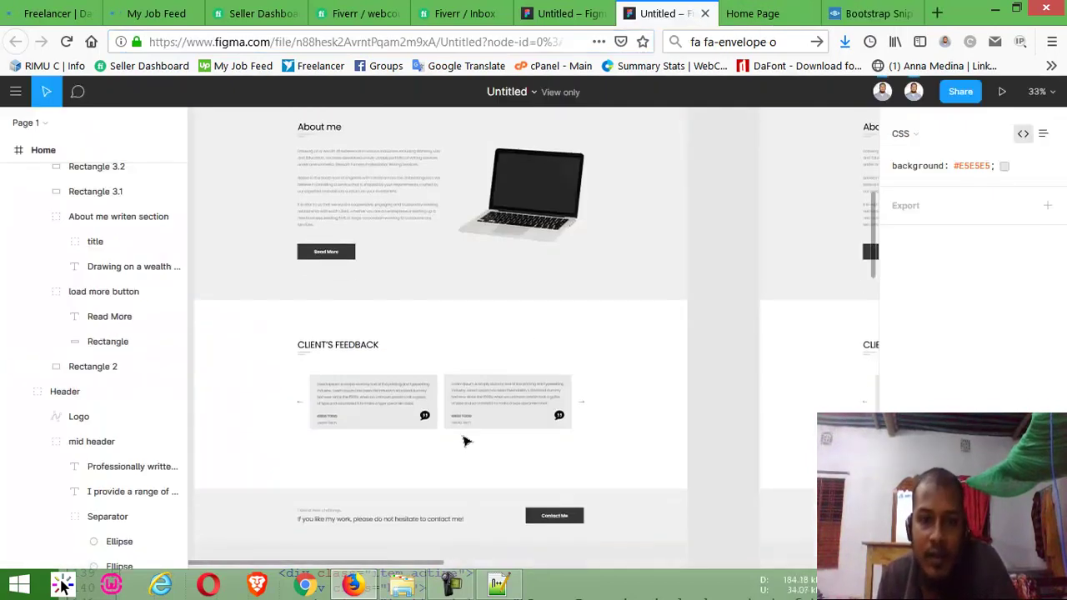
scroll(550, 409, "down", 5)
scroll(550, 408, "up", 1)
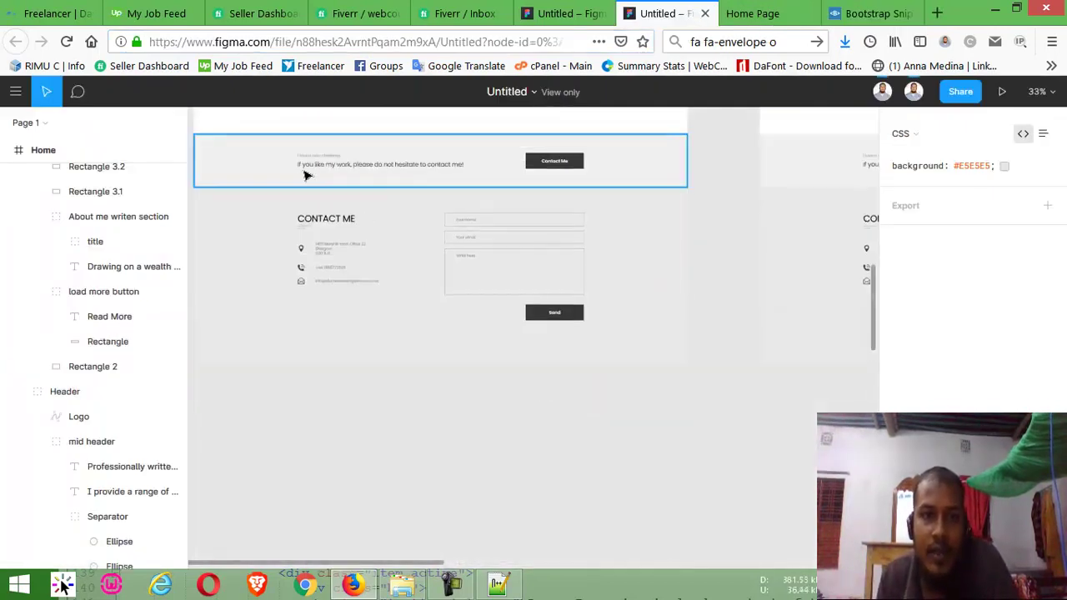
In index.html, find the testimonial carousel and mark the testimonial paragraph on line 141
key("alt+Tab")
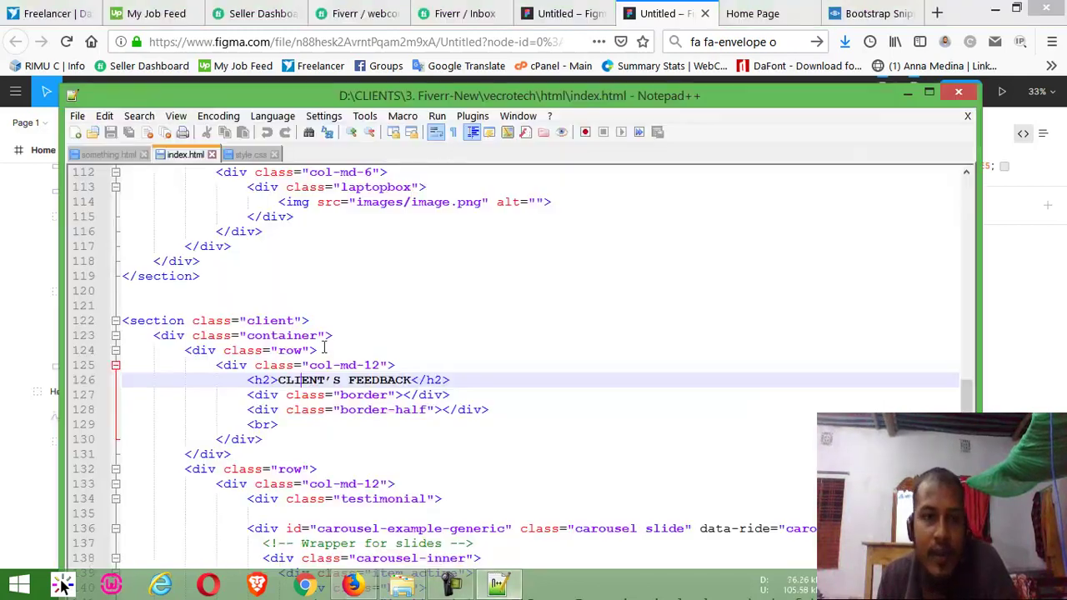
scroll(271, 346, "down", 2)
scroll(271, 346, "down", 3)
scroll(271, 255, "down", 4)
scroll(405, 312, "down", 6)
scroll(267, 374, "up", 3)
scroll(397, 450, "up", 3)
scroll(398, 450, "up", 3)
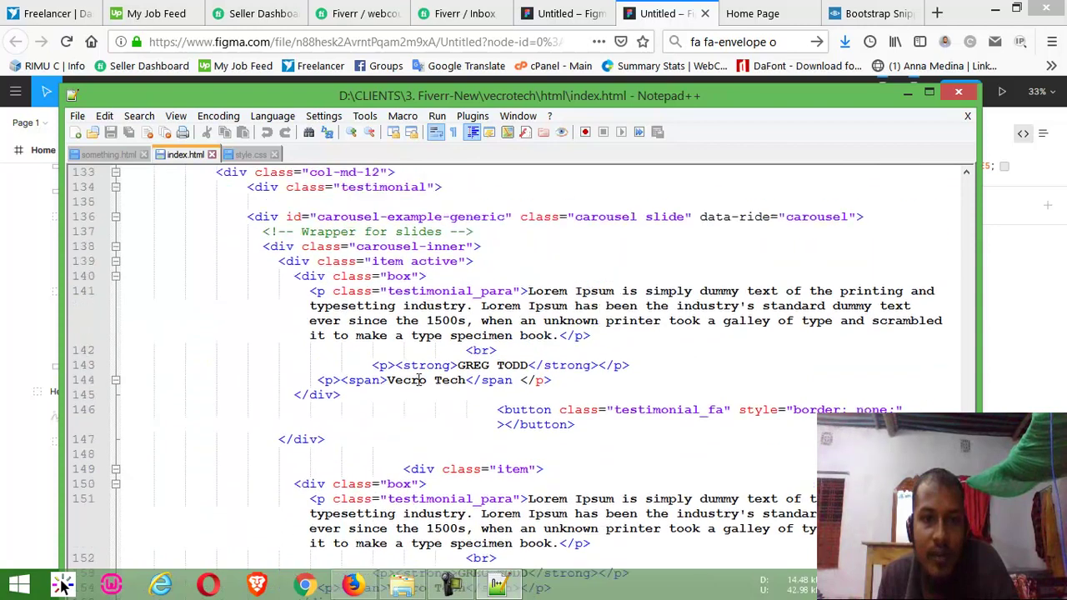
scroll(416, 380, "up", 1)
left_click(417, 329)
scroll(500, 400, "down", 2)
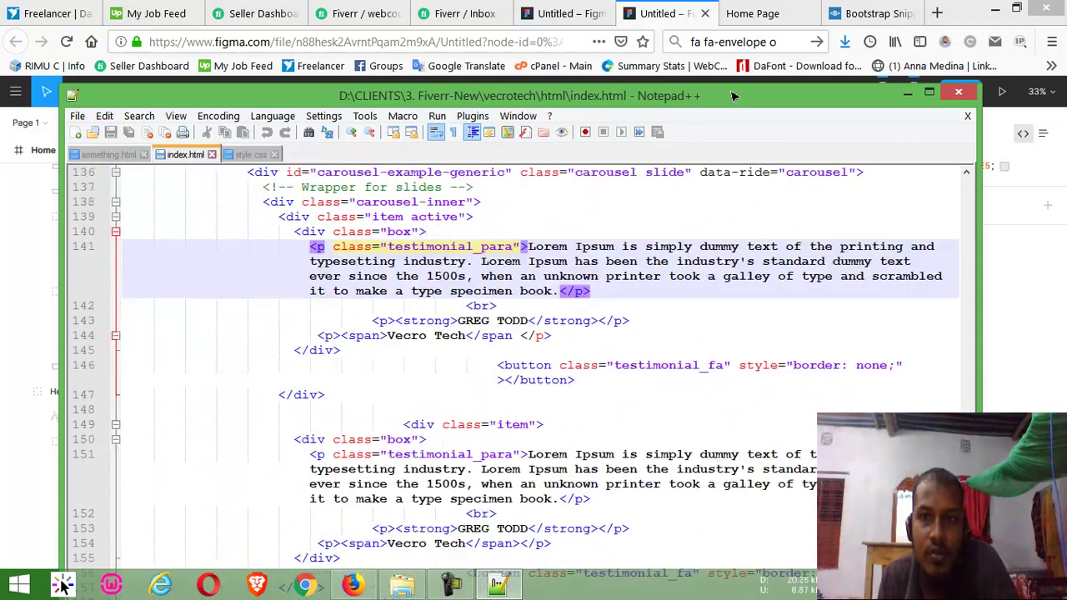
left_click(866, 13)
Compare the Testimonial Slider snippet's HTML and CSS with the local Client's Feedback page and Figma
left_click(94, 199)
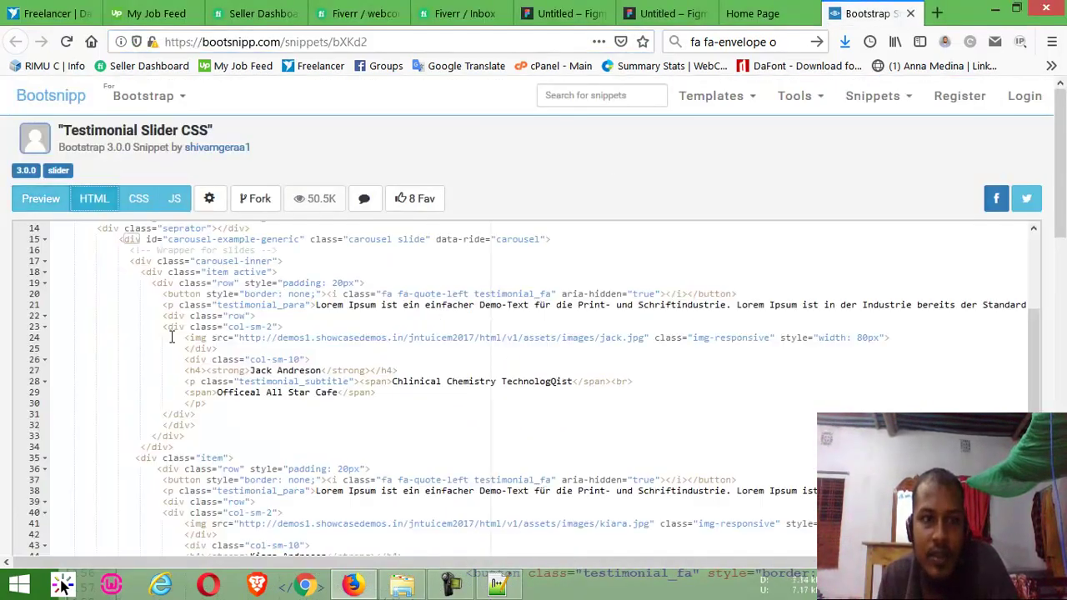
left_click(141, 200)
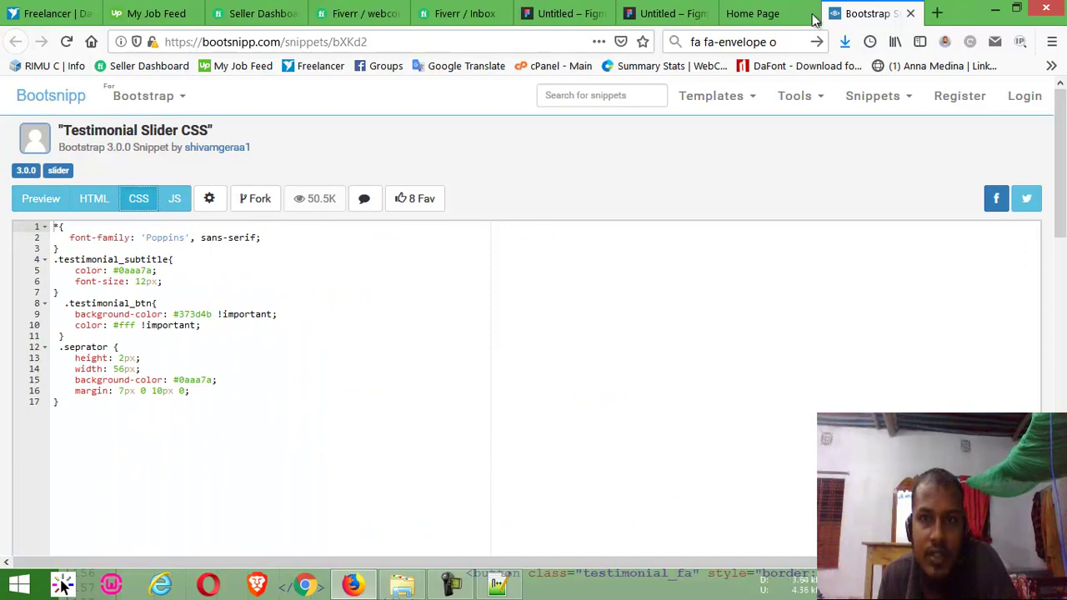
left_click(812, 15)
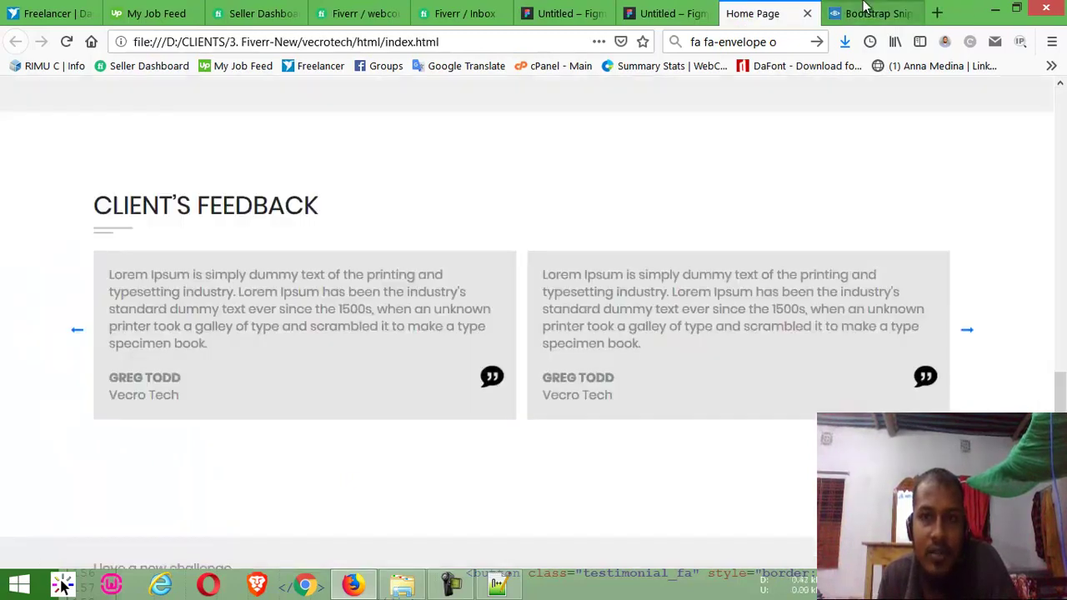
left_click(864, 12)
left_click(731, 12)
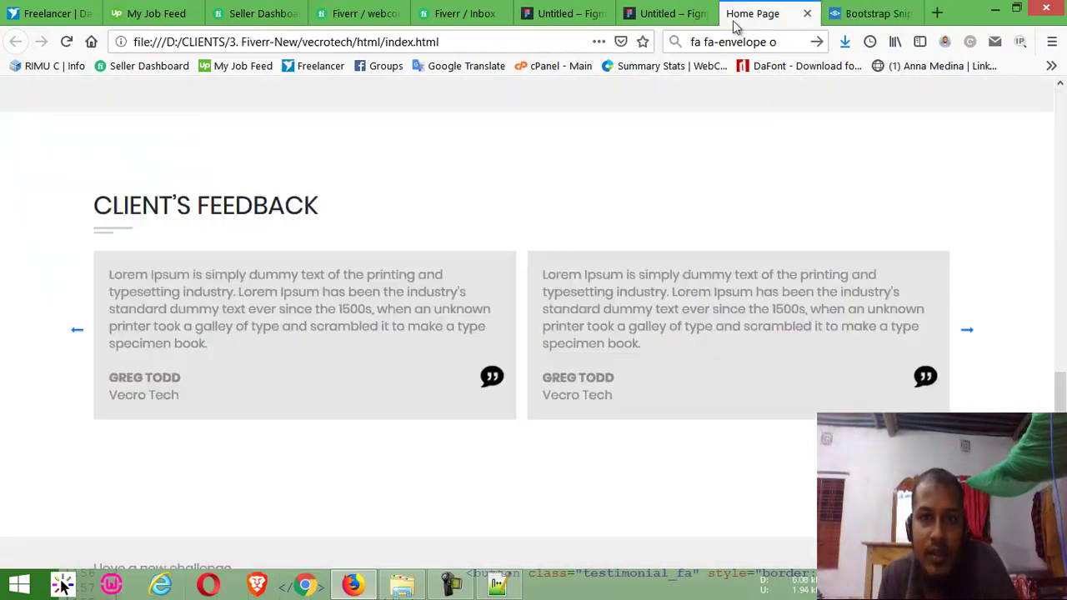
left_click(682, 5)
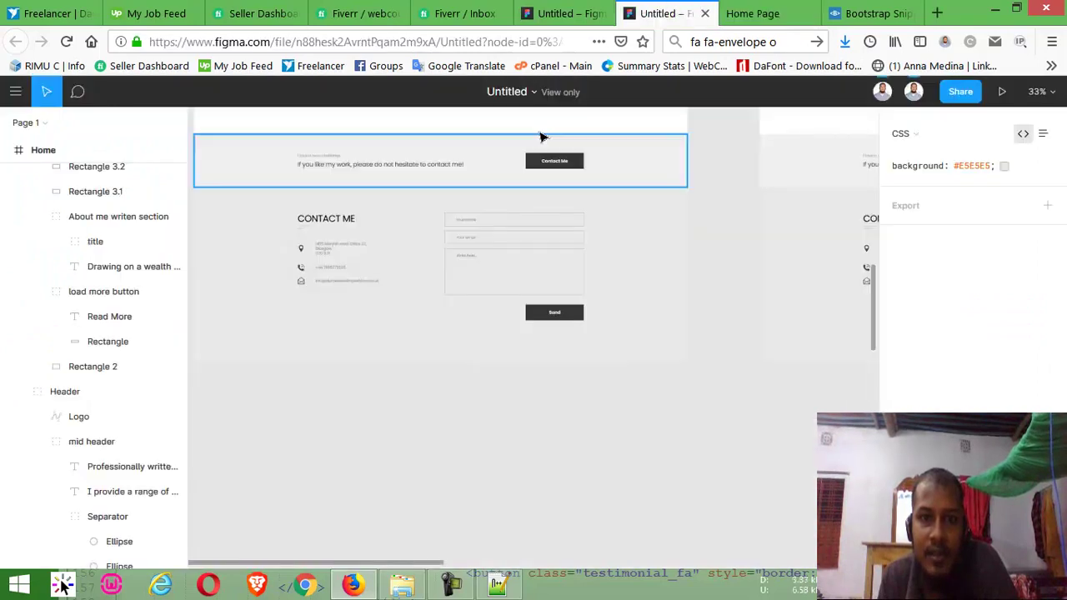
scroll(536, 197, "up", 1)
scroll(447, 234, "up", 3)
scroll(447, 233, "up", 3)
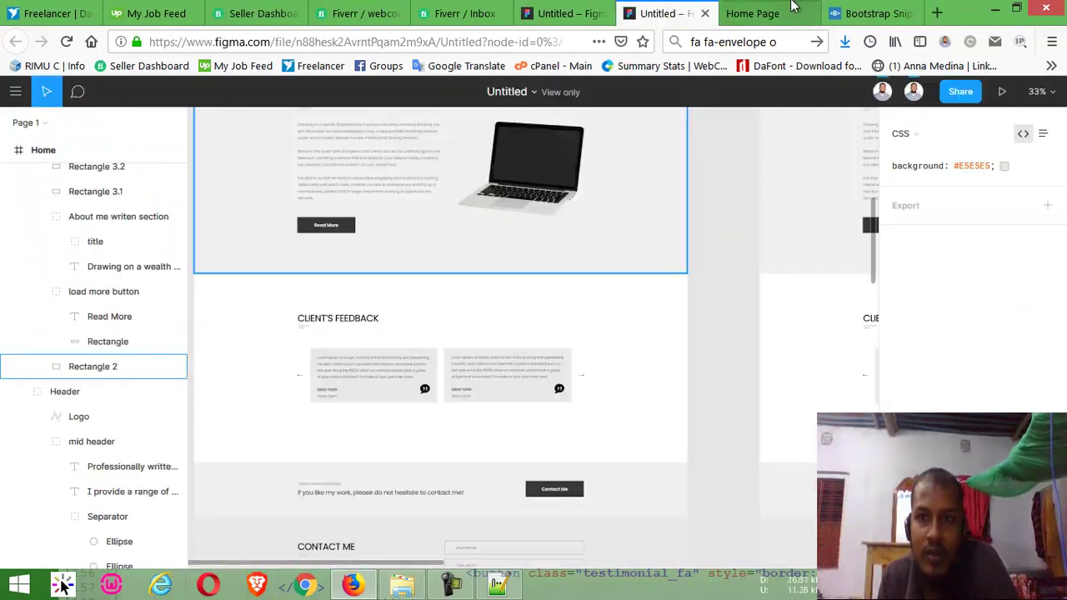
View the snippet's live slider preview, recheck the Figma design, and return to index.html
left_click(866, 11)
left_click(41, 200)
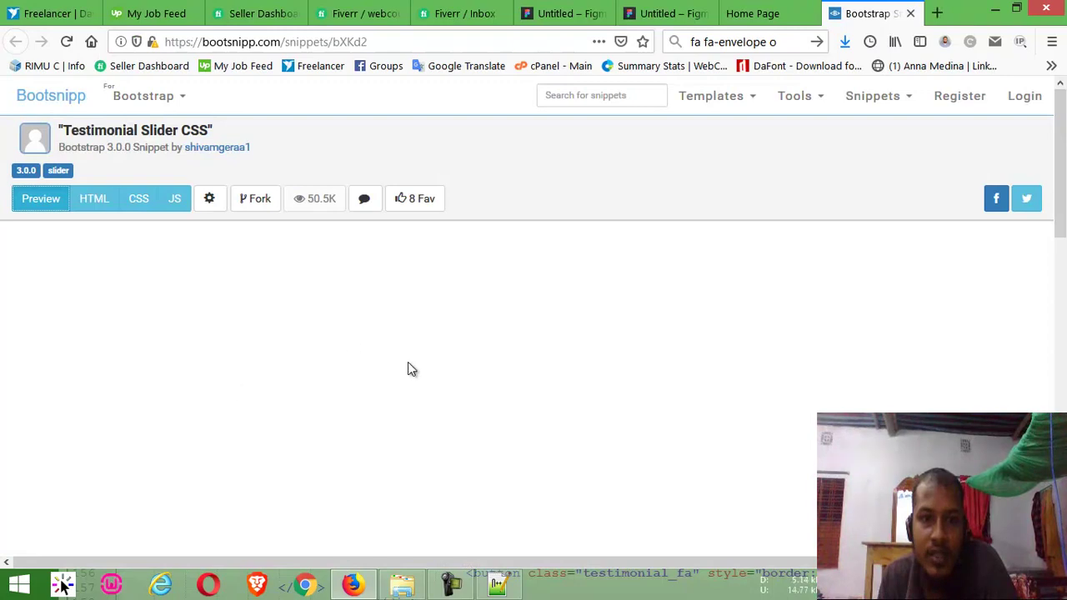
scroll(534, 229, "down", 2)
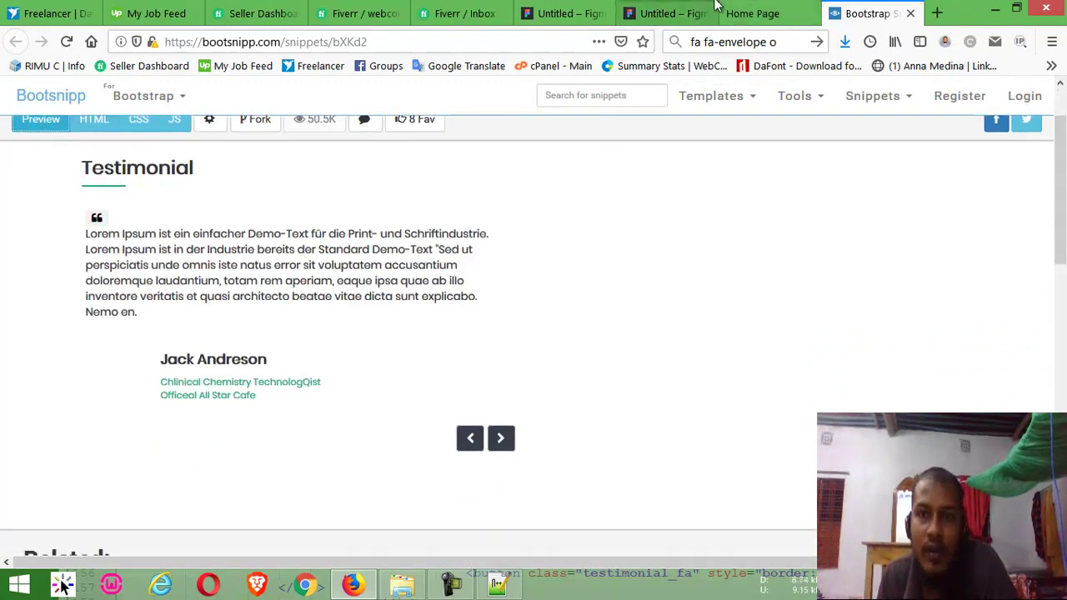
left_click(648, 9)
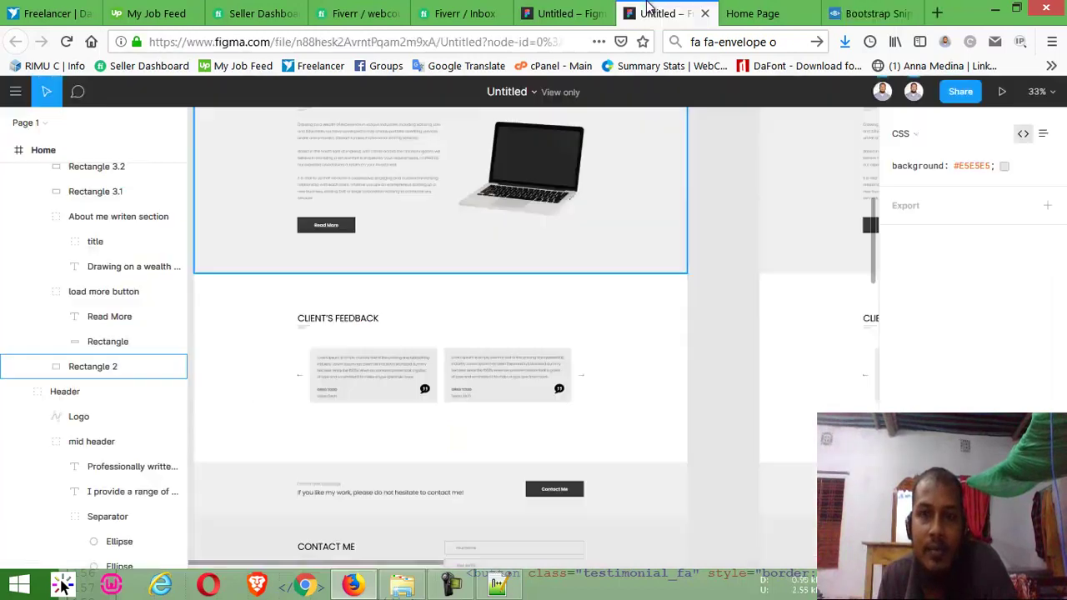
scroll(583, 250, "down", 5)
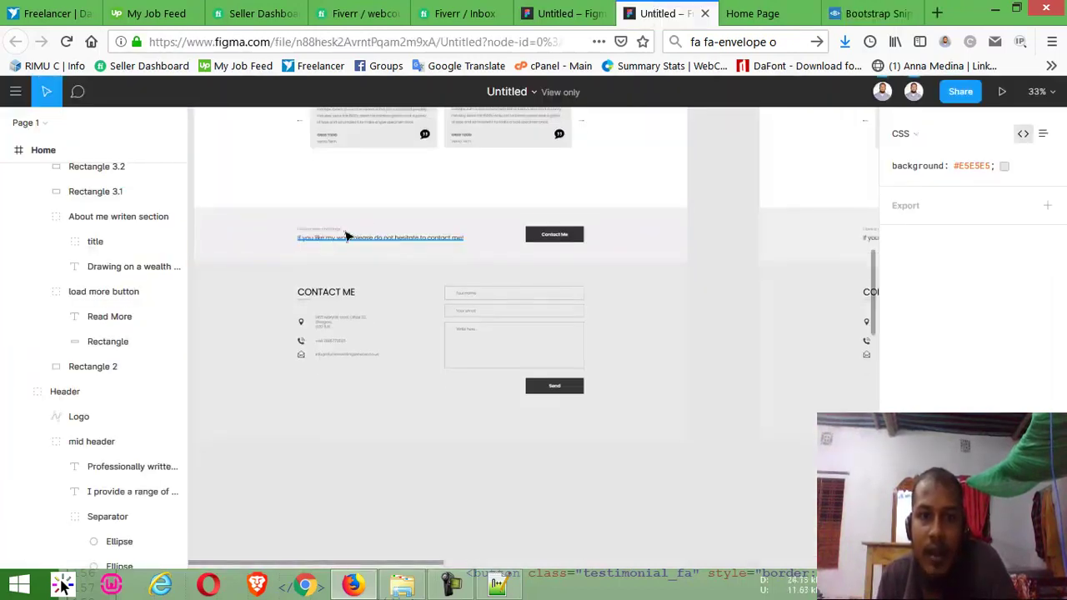
left_click(504, 583)
scroll(310, 290, "down", 4)
Inspect the calltoaction div, its closing tag and the container inside it in index.html
scroll(311, 291, "down", 4)
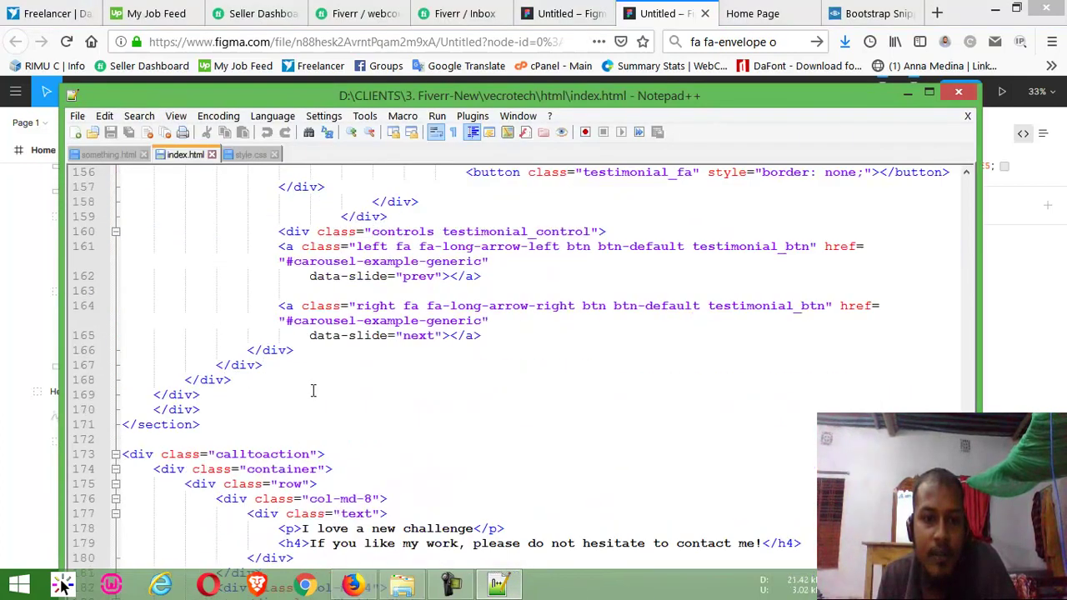
scroll(284, 259, "down", 4)
left_click(246, 235)
left_click(296, 246)
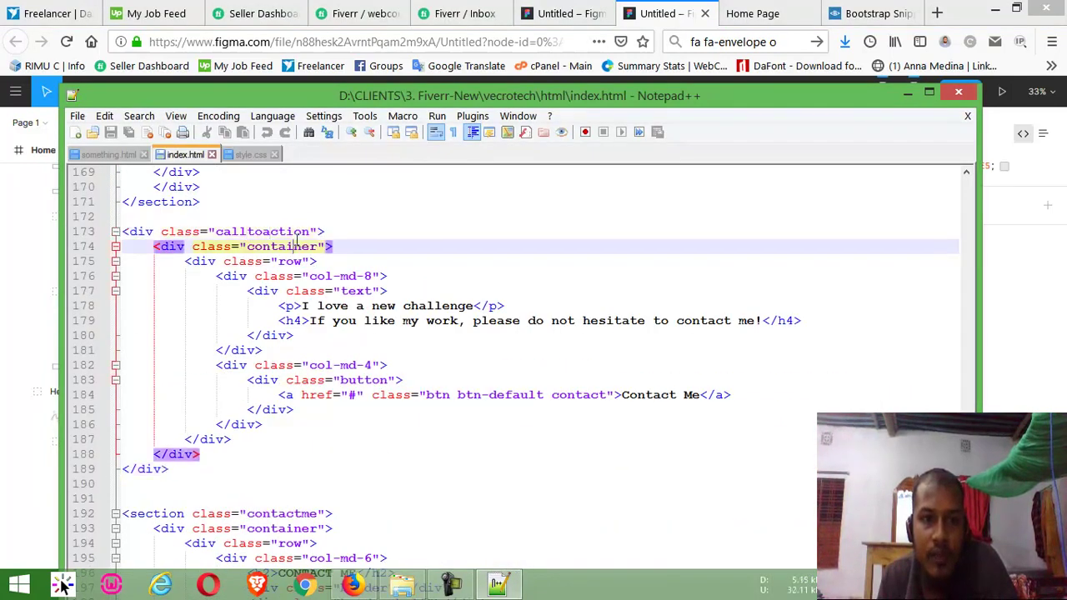
left_click(161, 231)
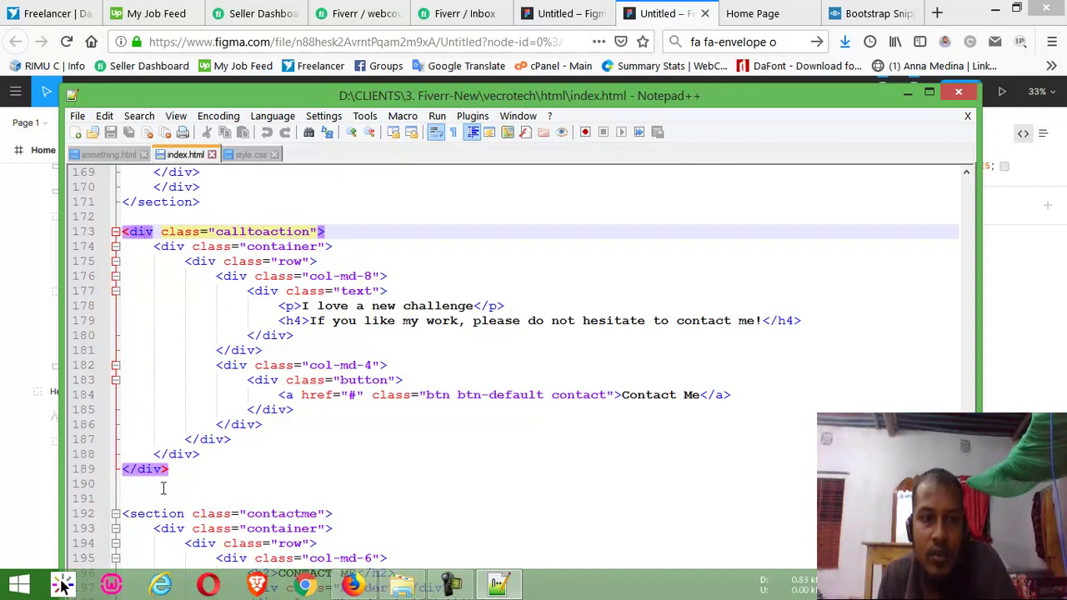
Compare the calltoaction markup with the Figma contact banner, then view the local Home Page
left_click(698, 7)
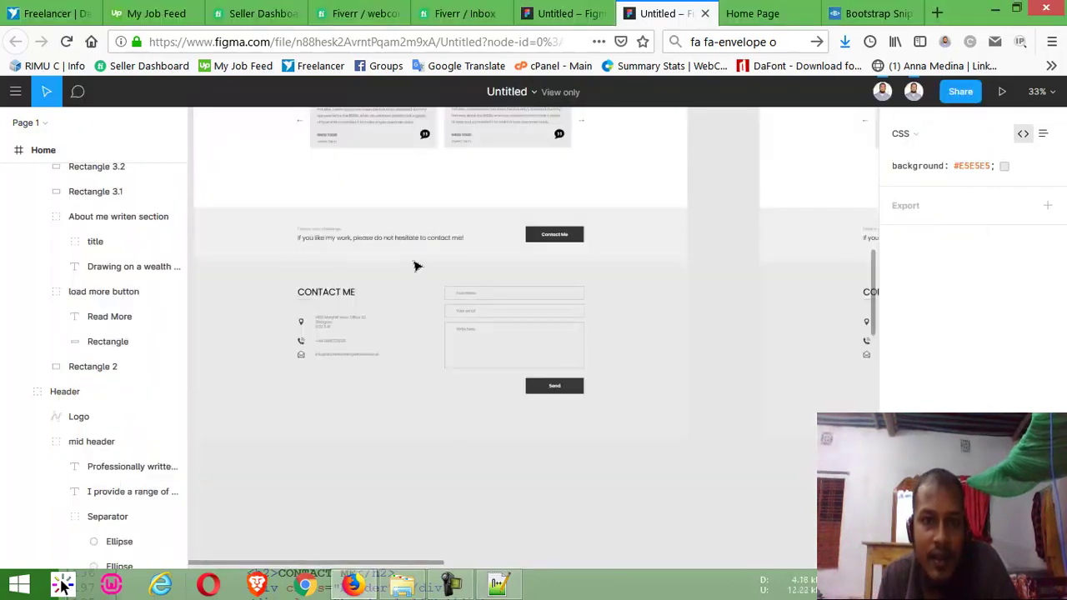
scroll(416, 249, "up", 3)
scroll(357, 288, "up", 1)
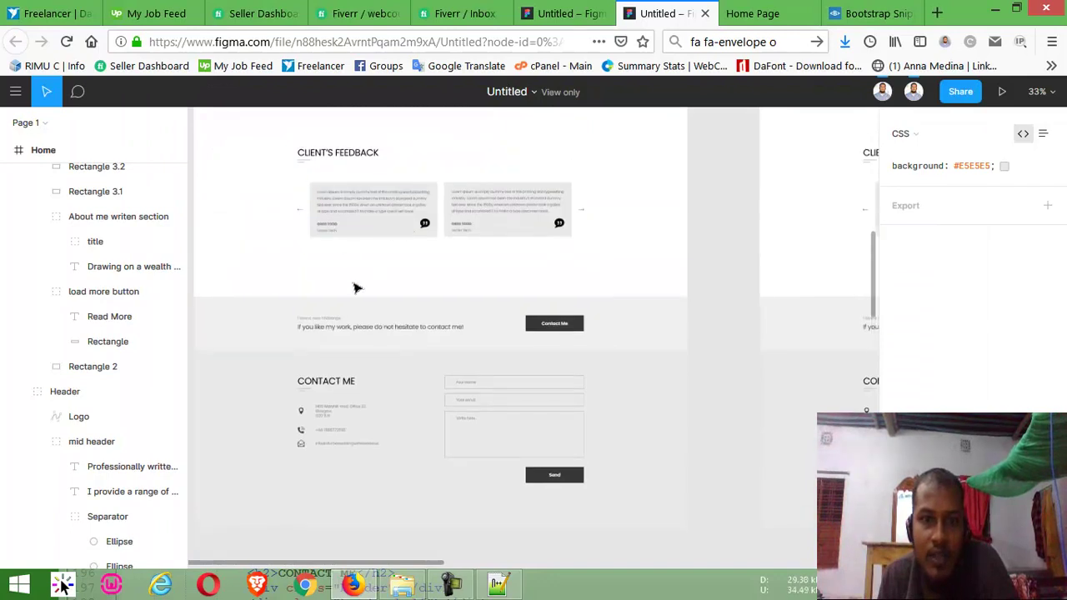
left_click(508, 588)
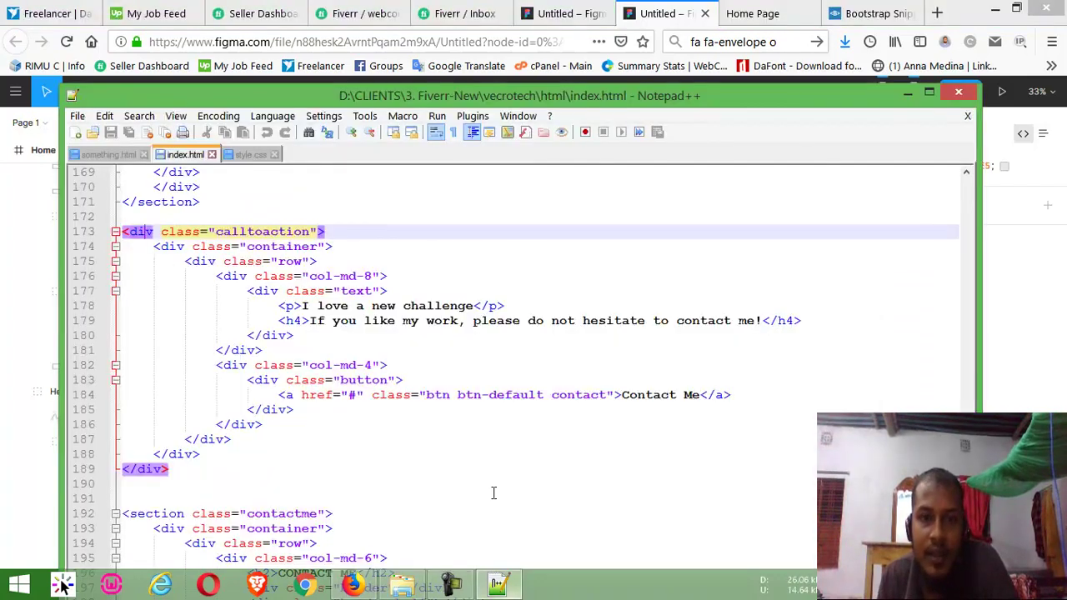
left_click(240, 246)
left_click(265, 233)
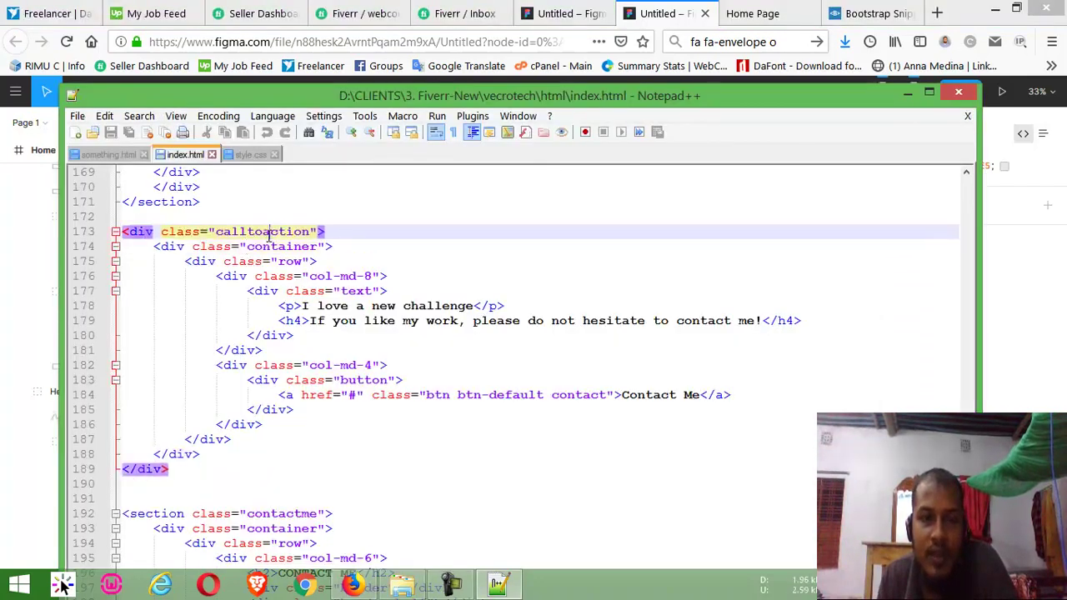
left_click(667, 14)
left_click(753, 13)
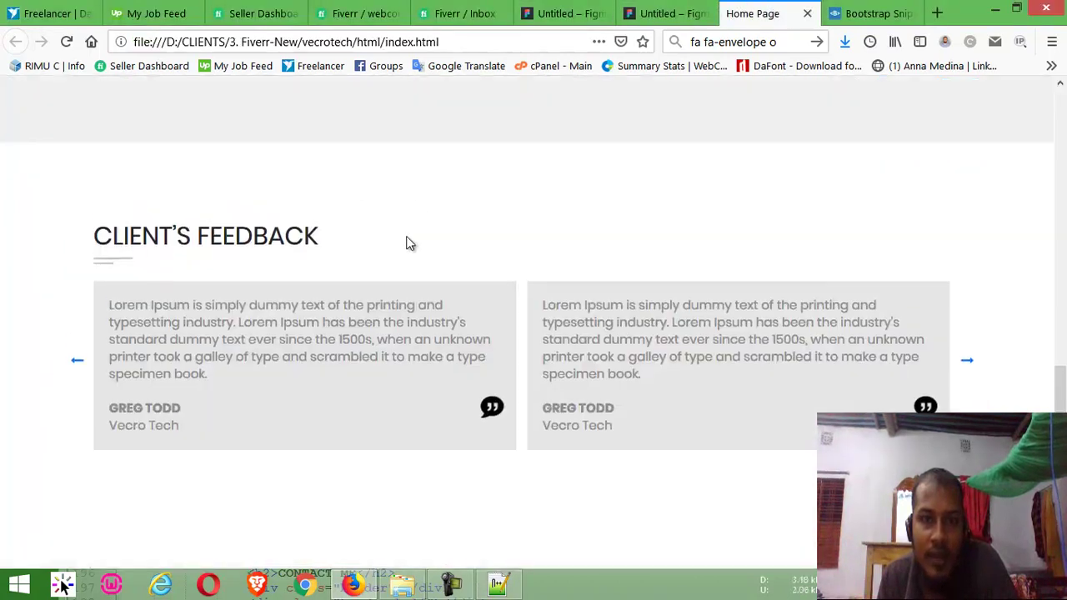
Compare the local contact banner and Contact Me section with the Figma design, then return to index.html
scroll(488, 291, "down", 3)
scroll(583, 250, "down", 1)
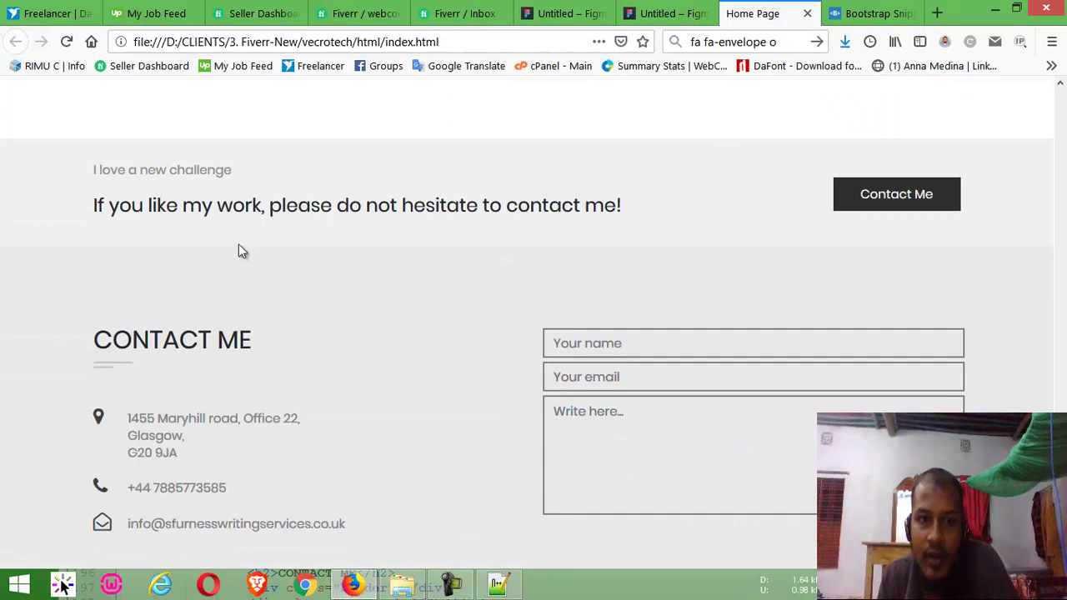
scroll(496, 318, "down", 2)
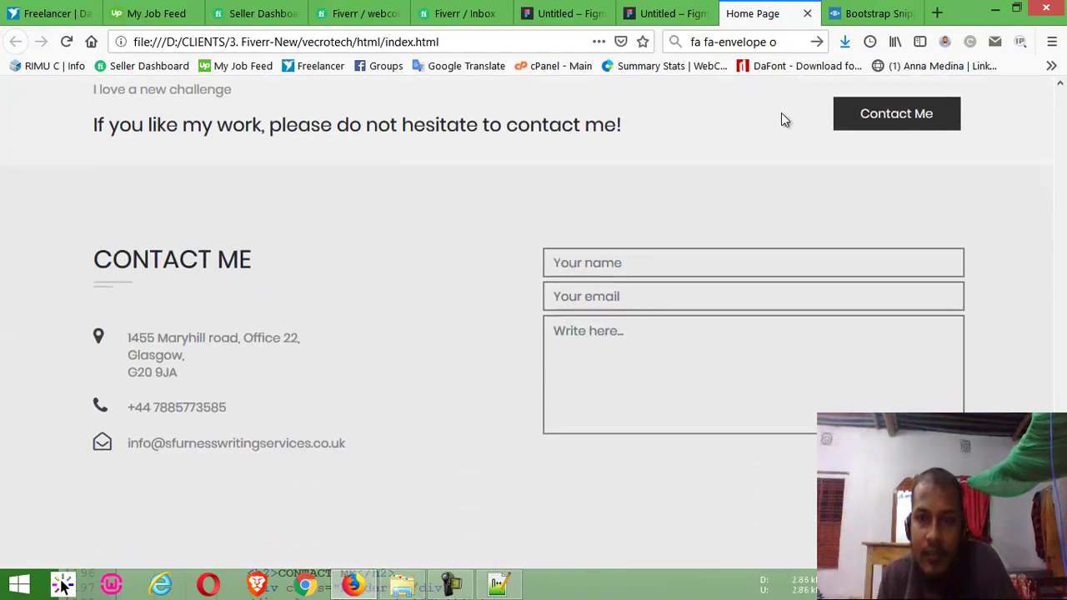
scroll(783, 119, "up", 3)
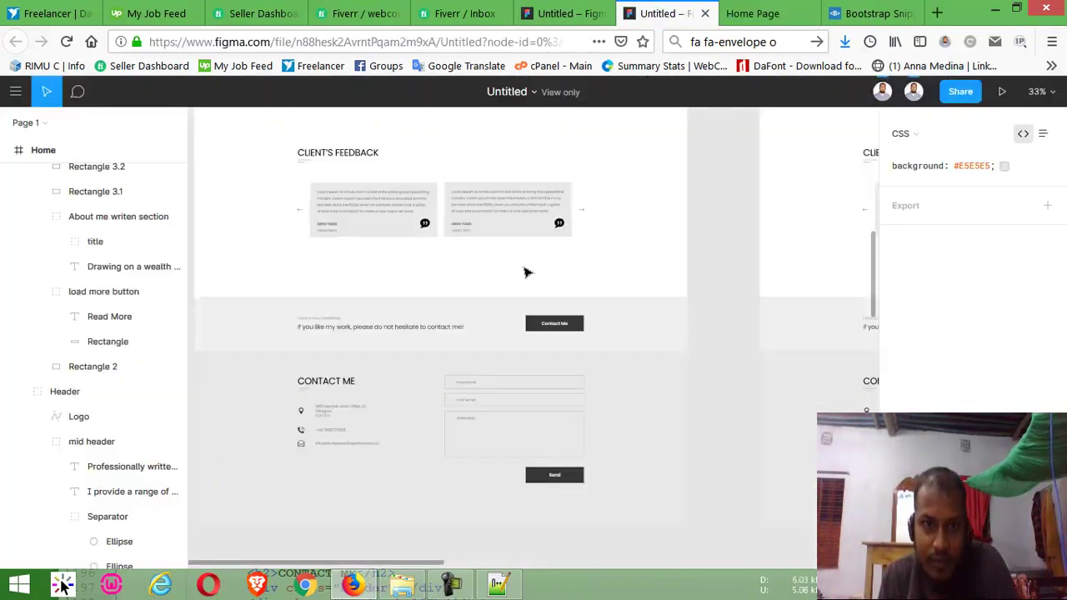
key("ctrl+Tab")
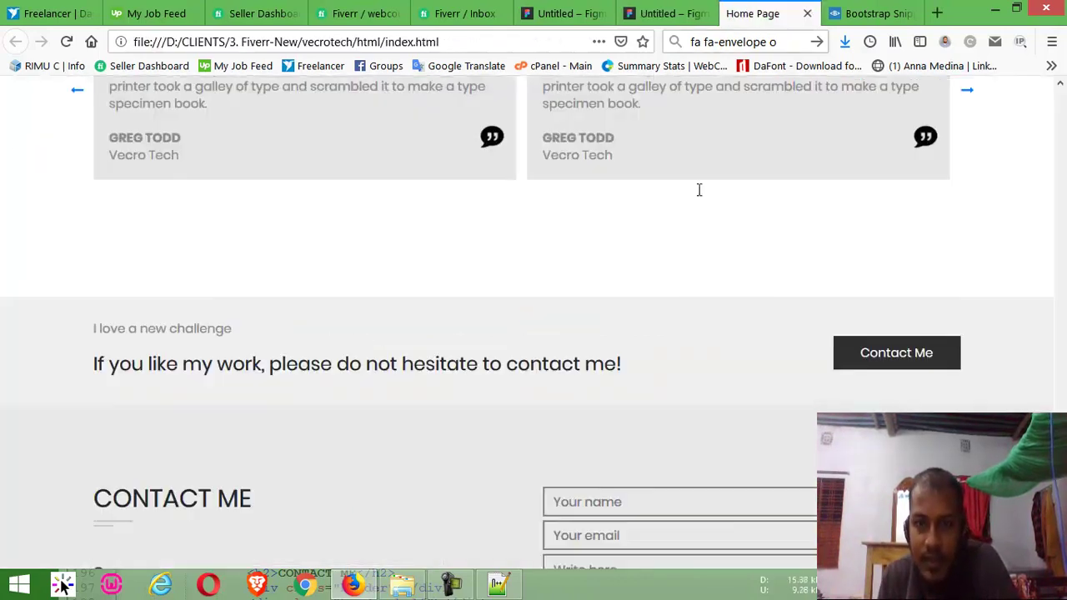
scroll(608, 124, "down", 3)
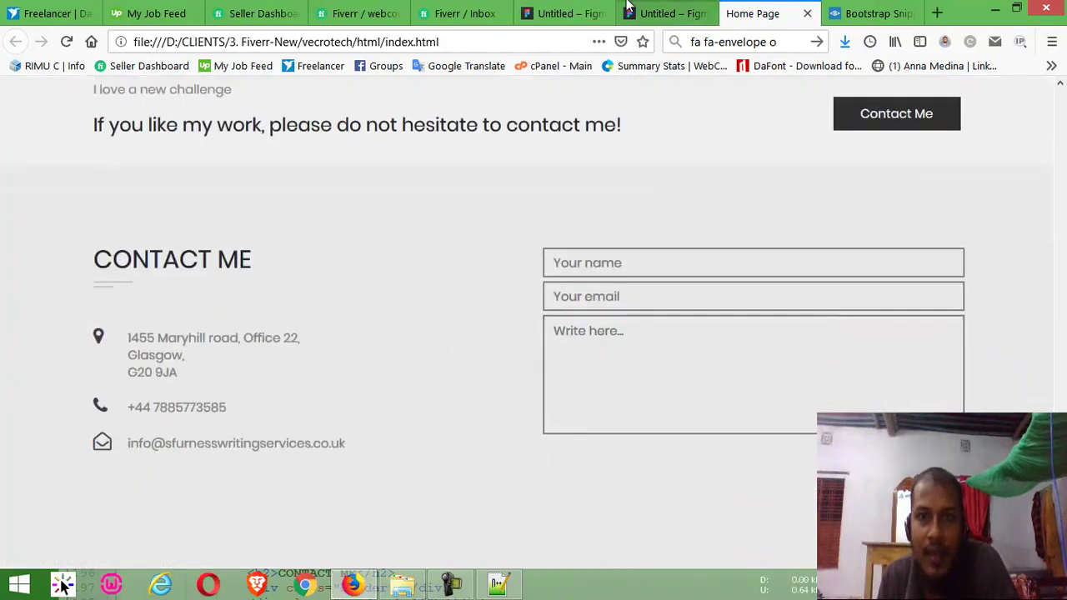
left_click(633, 12)
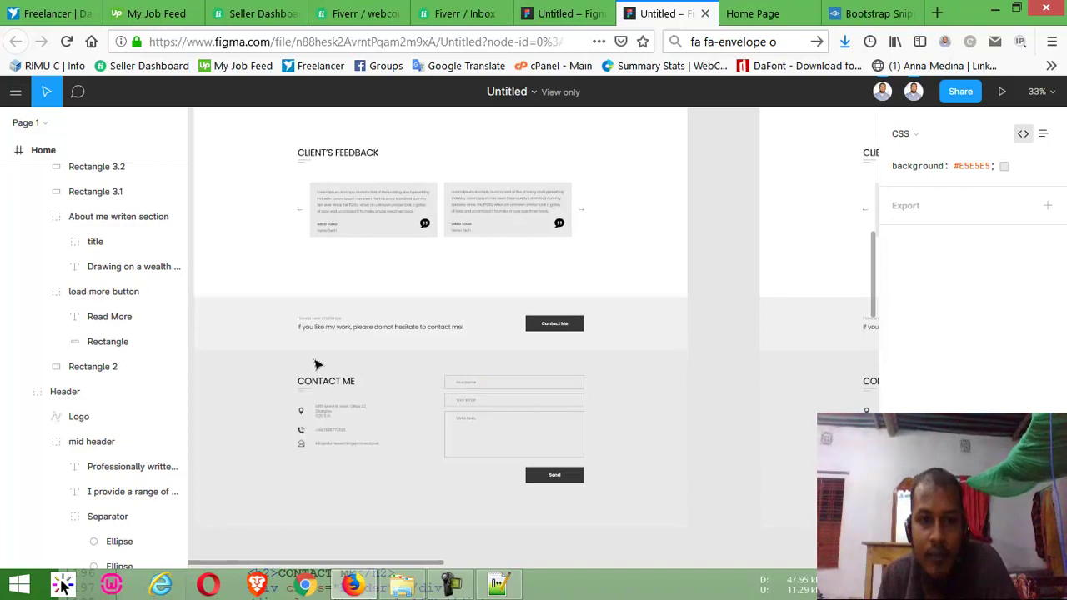
left_click(499, 586)
Inspect the contactme section's opening tag, row, first col-md-6 column and CONTACT ME divider
scroll(326, 355, "down", 4)
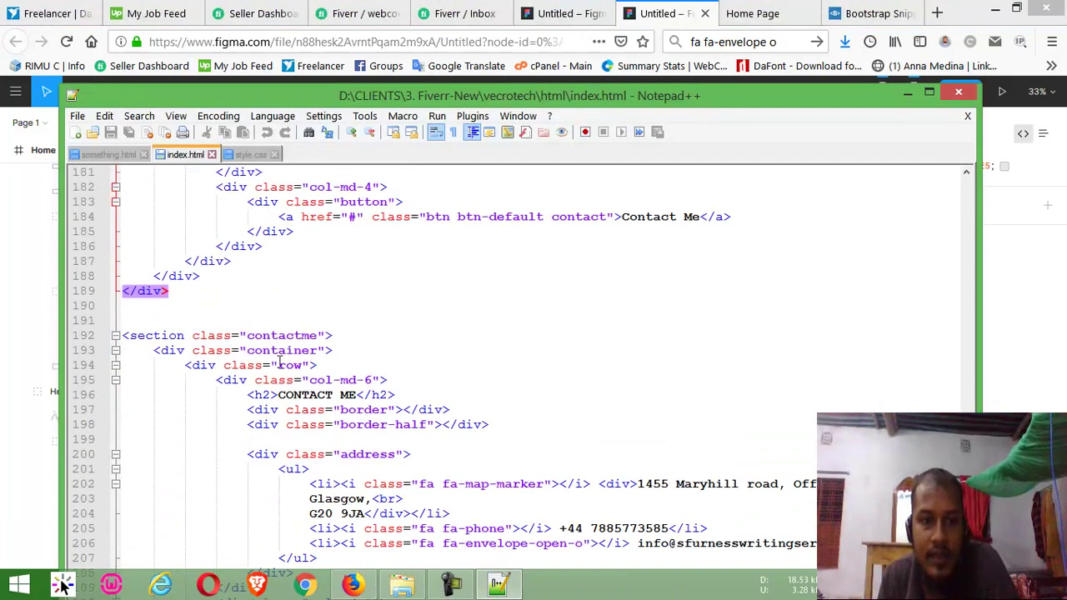
left_click(287, 336)
scroll(345, 340, "down", 2)
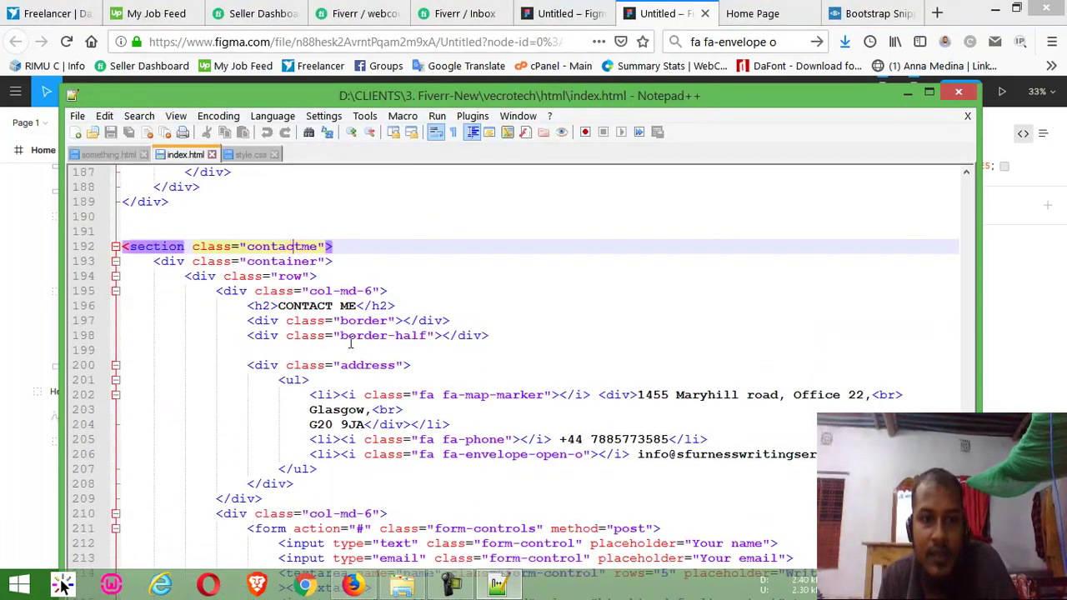
left_click(283, 276)
left_click(341, 291)
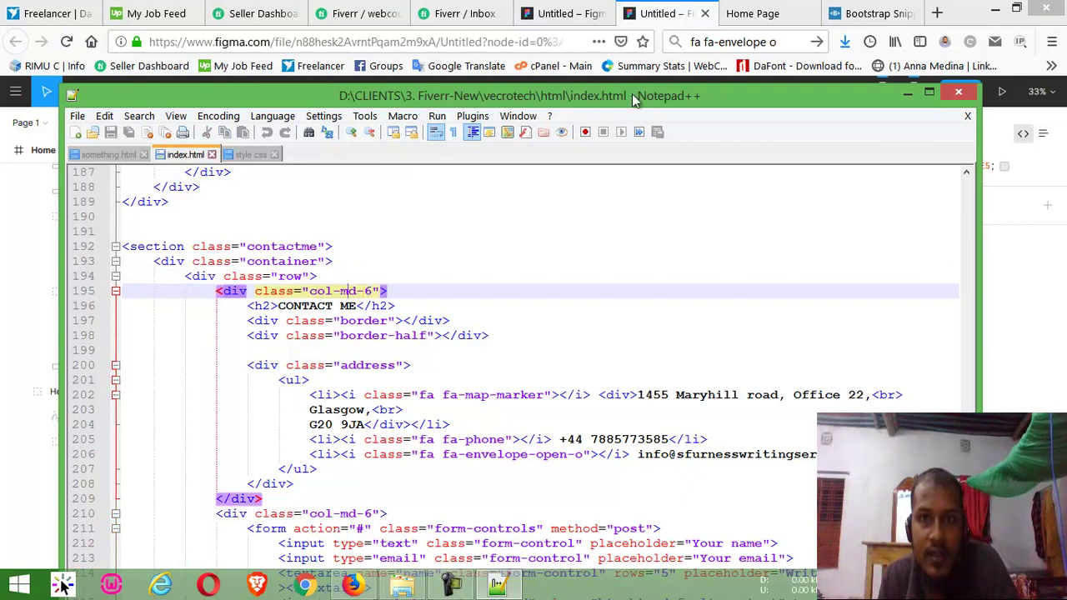
left_click(341, 322)
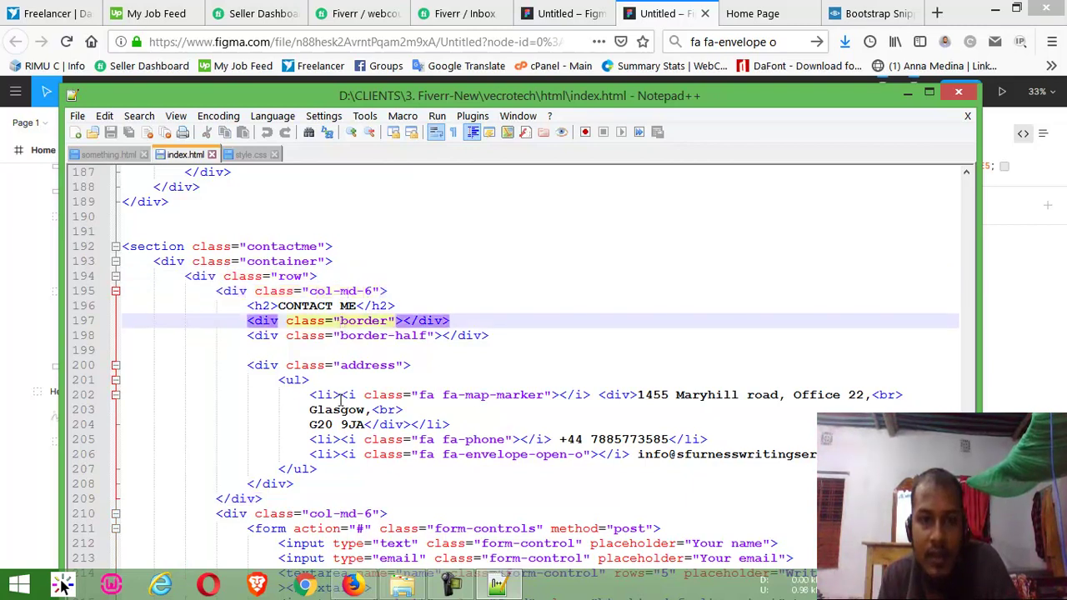
left_click(293, 367)
left_click(309, 380)
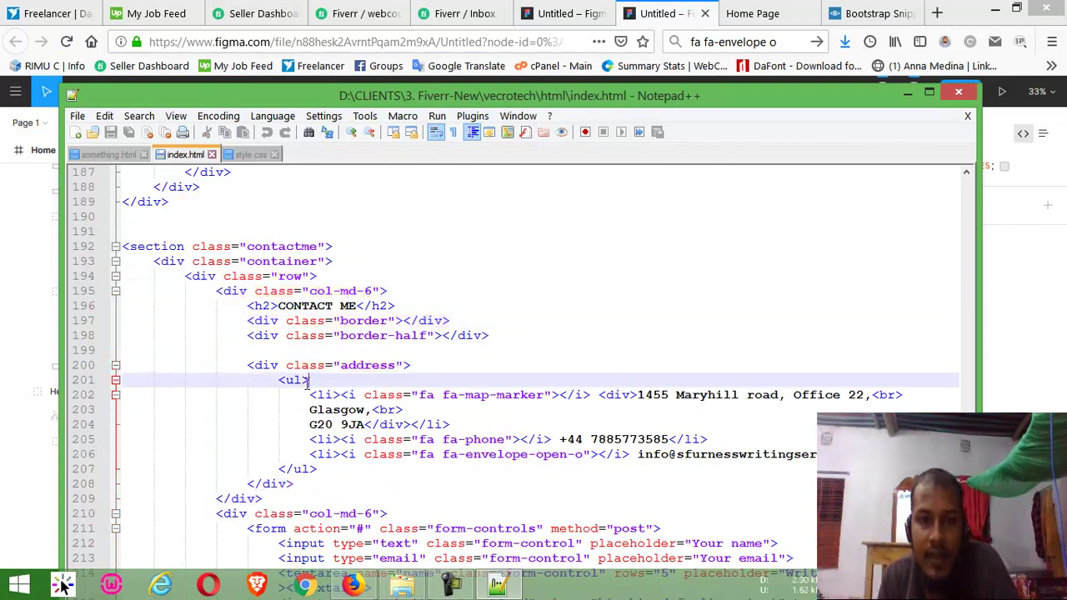
Step through the address list lines, including the envelope icon on the email line
left_click(692, 394)
left_click(529, 439)
left_click(708, 467)
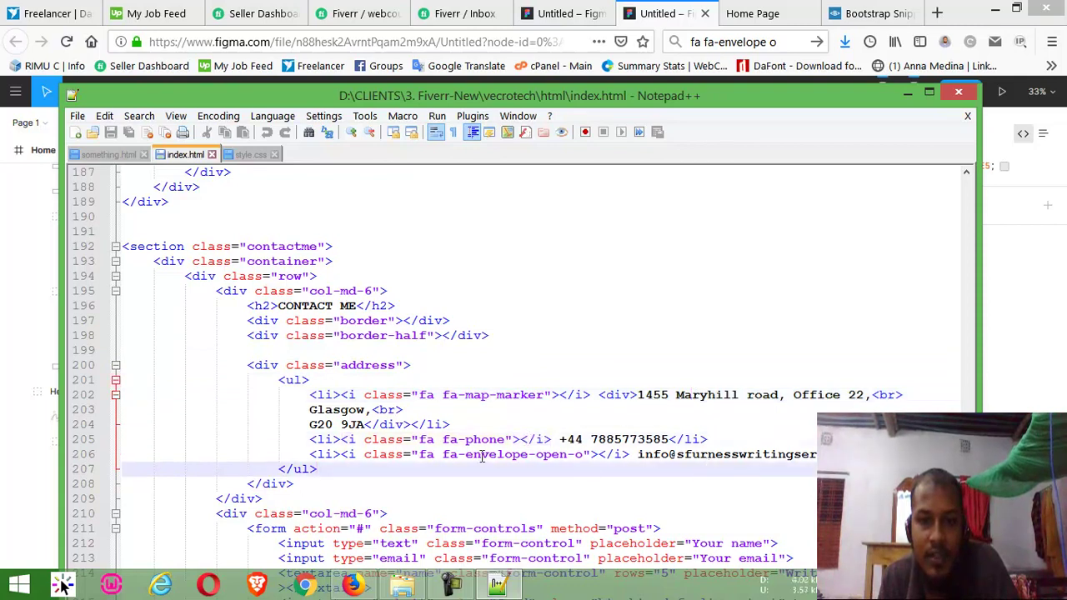
left_click(352, 455)
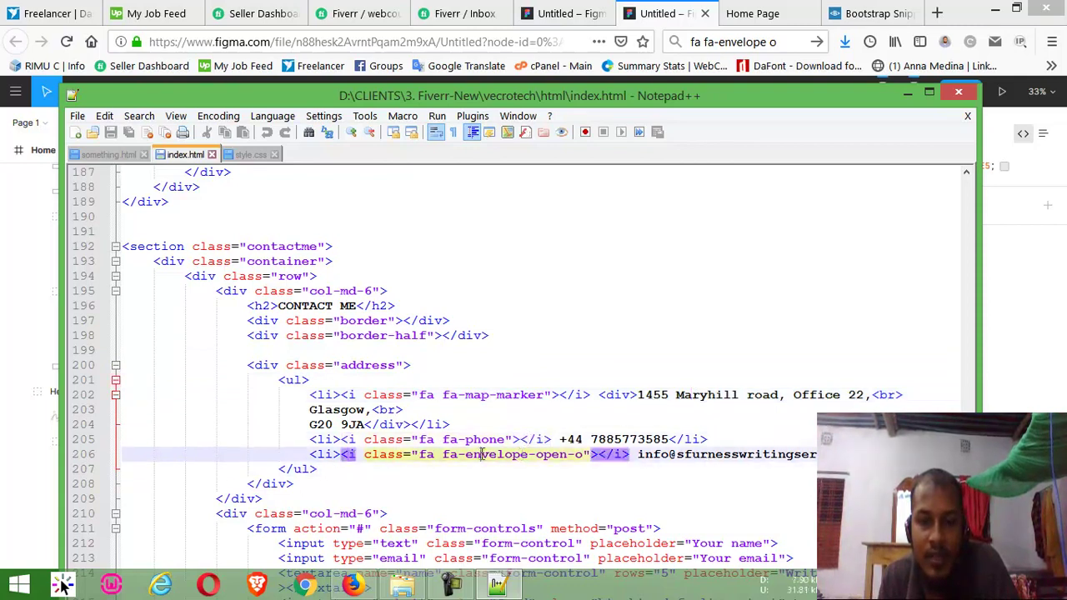
left_click(708, 467)
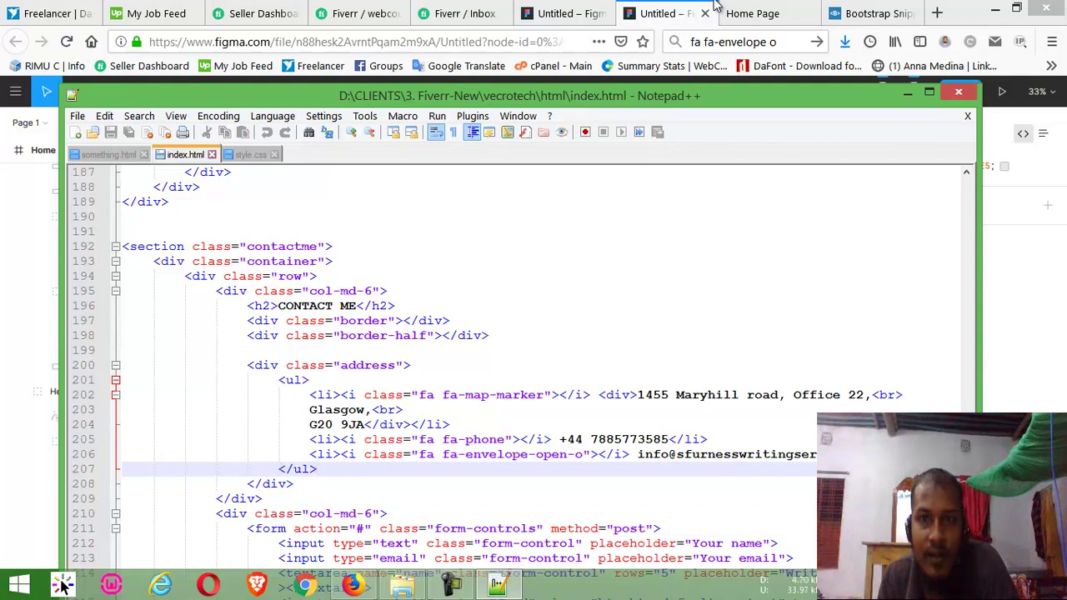
Compare the rendered contact section with the Figma design, then return to the address column code
left_click(737, 12)
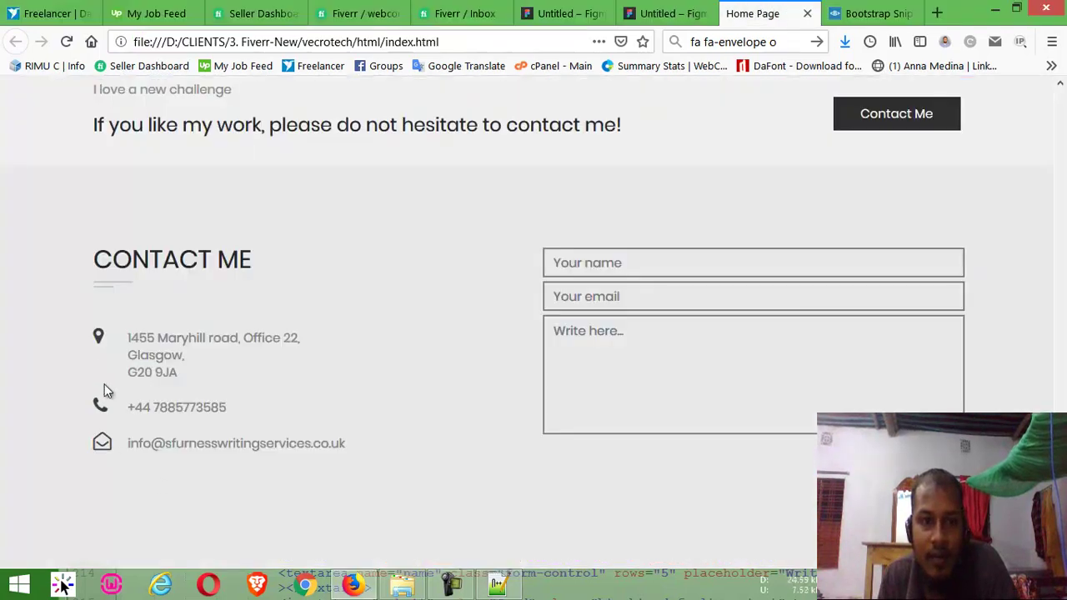
left_click(646, 11)
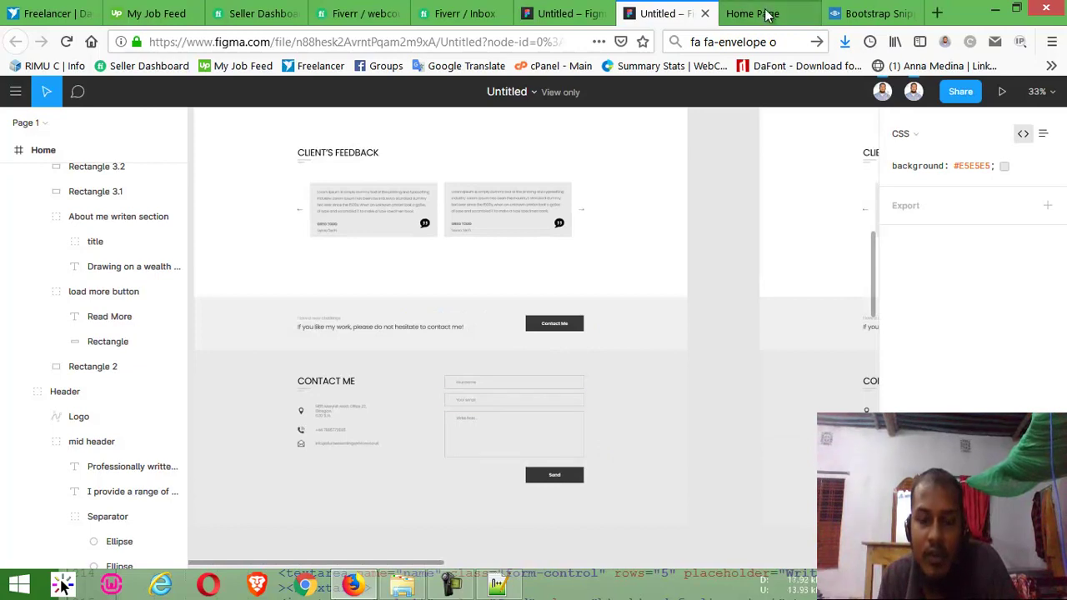
left_click(491, 593)
scroll(443, 410, "down", 4)
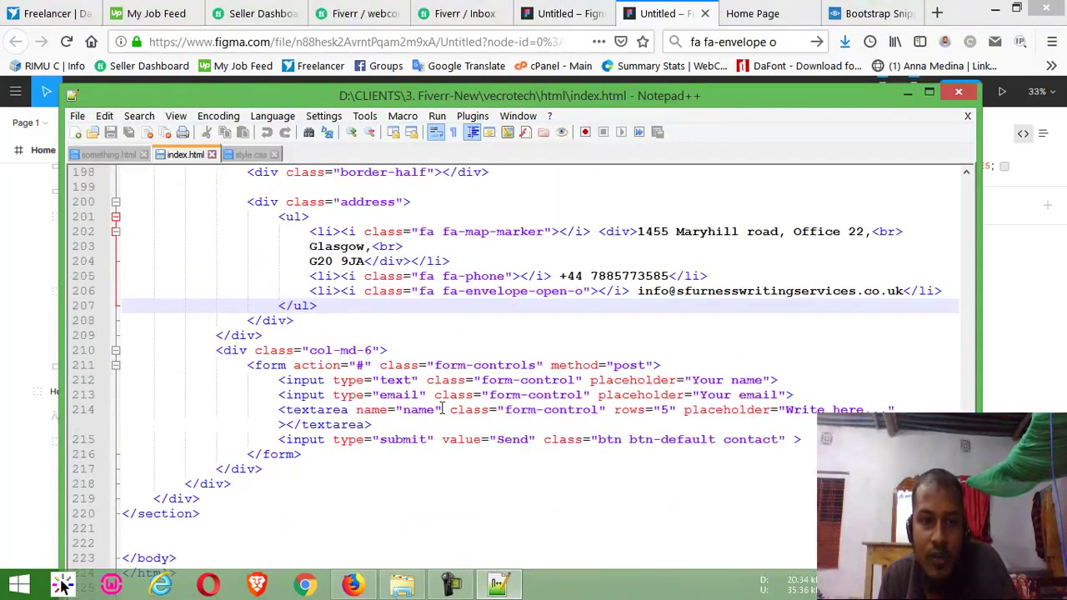
left_click(242, 350)
left_click(370, 340)
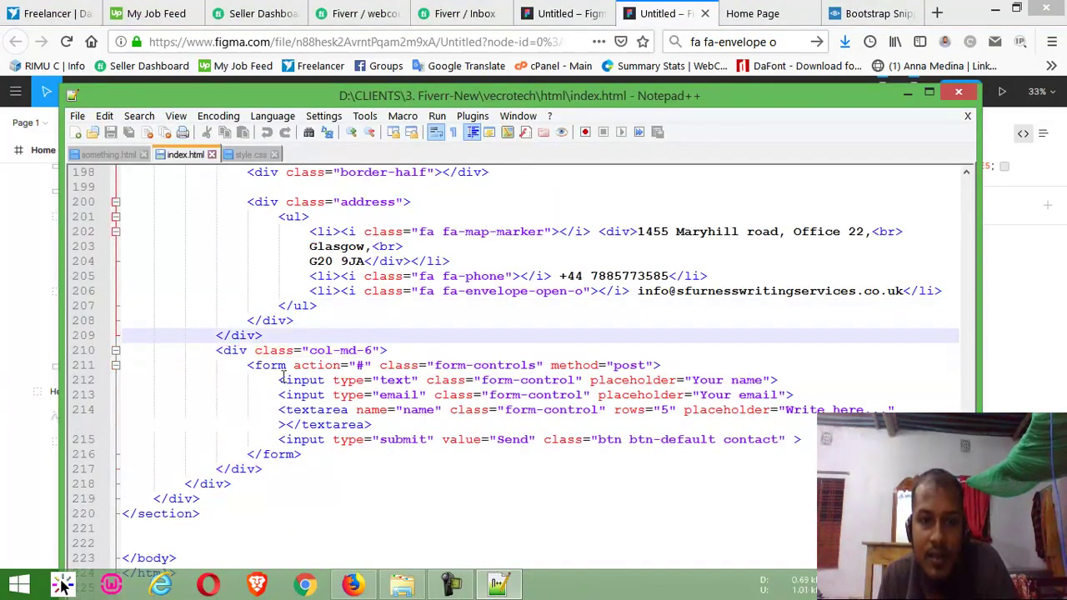
Review the contact form markup: form-controls class, name, email, message textarea, Send button's contact class
left_click(408, 367)
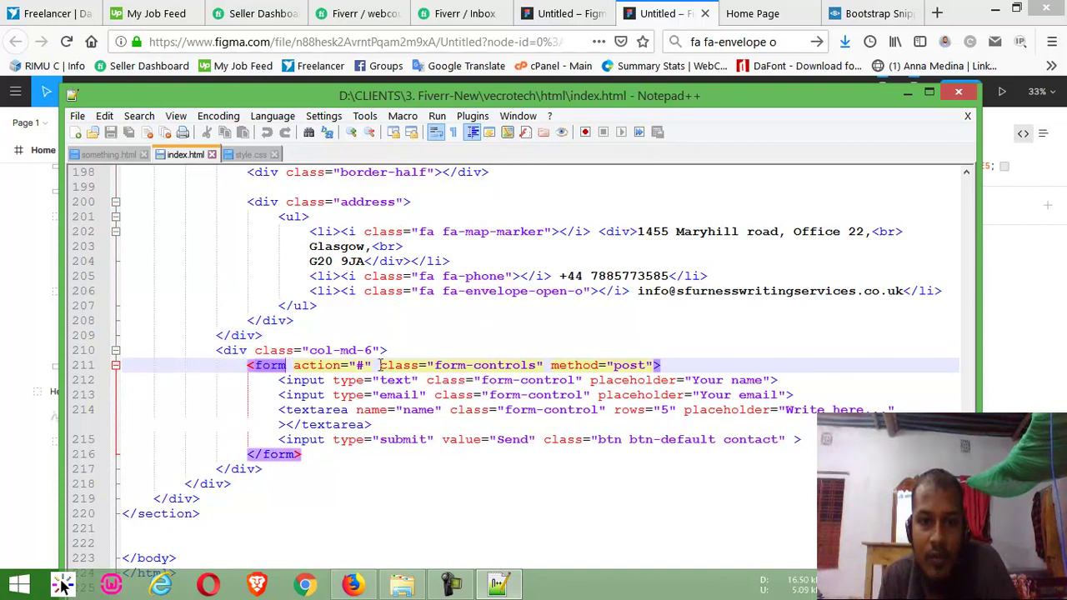
left_click_drag(379, 365, 543, 365)
left_click(289, 380)
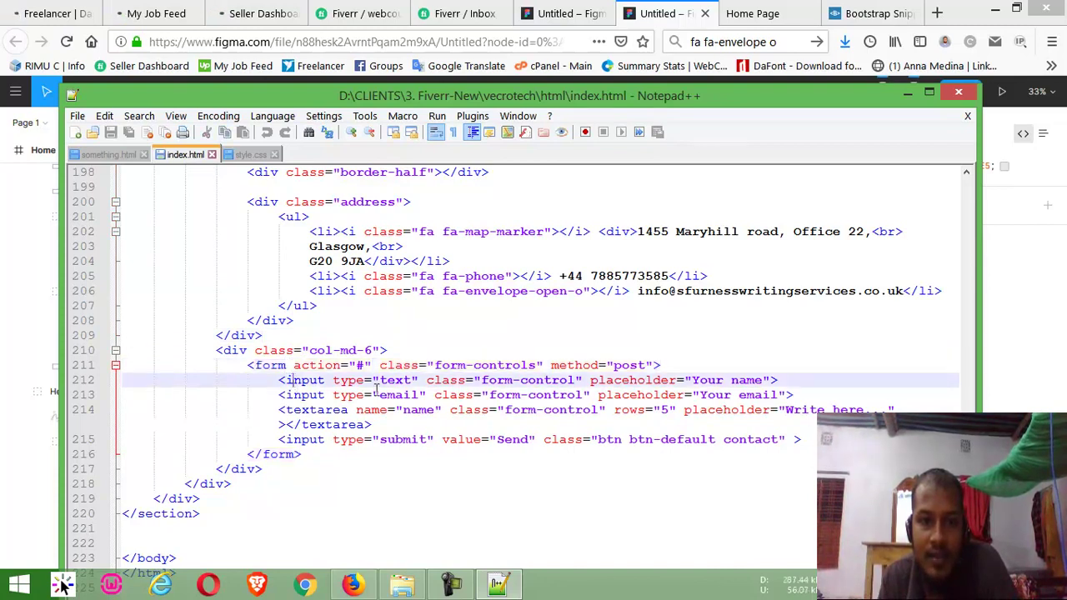
left_click(490, 395)
left_click(306, 424)
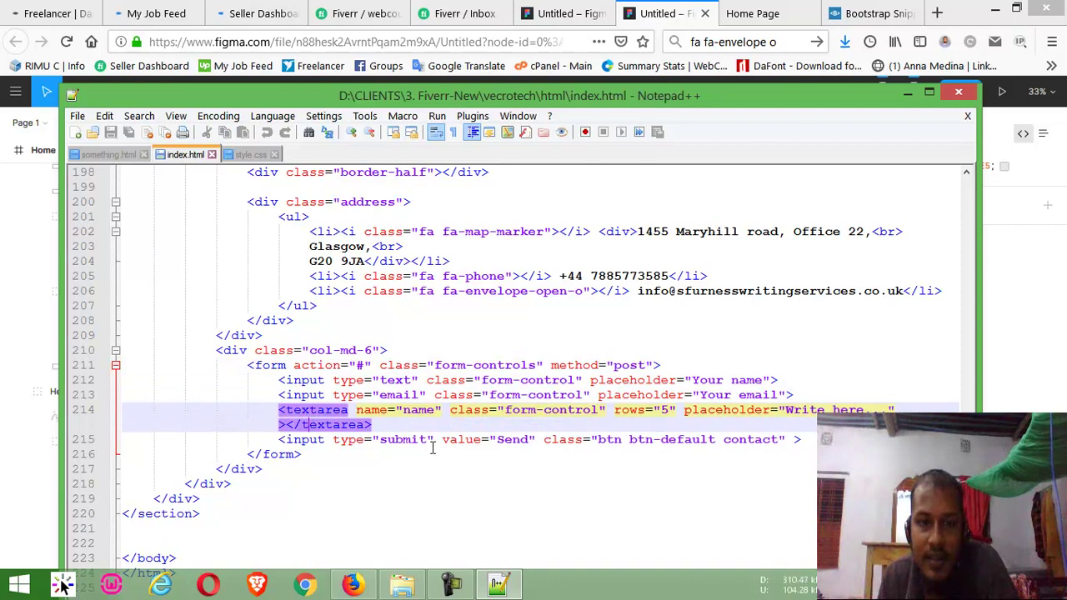
key("Down")
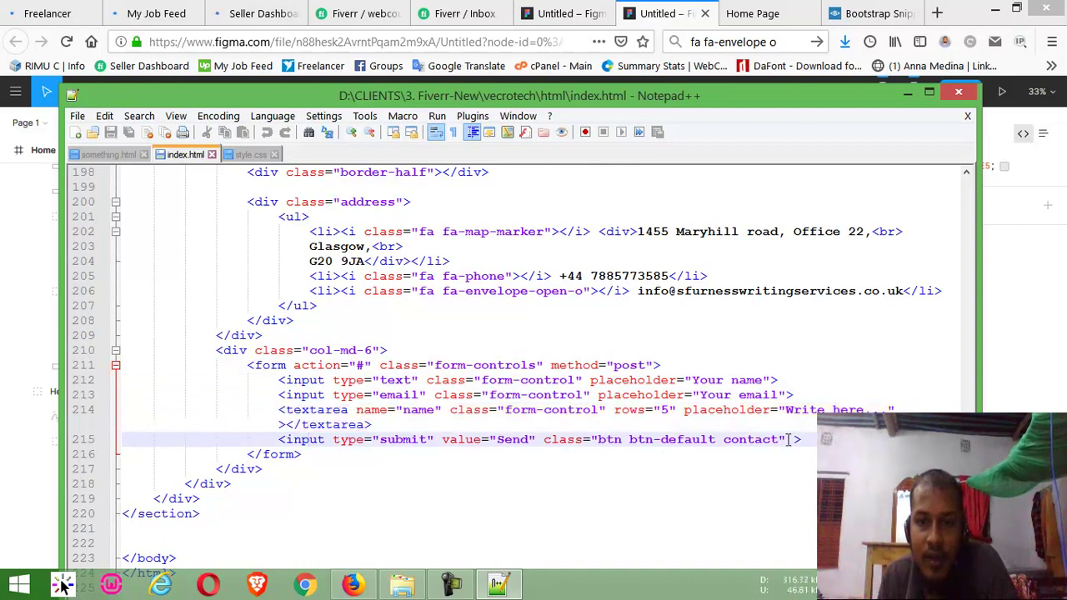
double_click(779, 438)
key("Left")
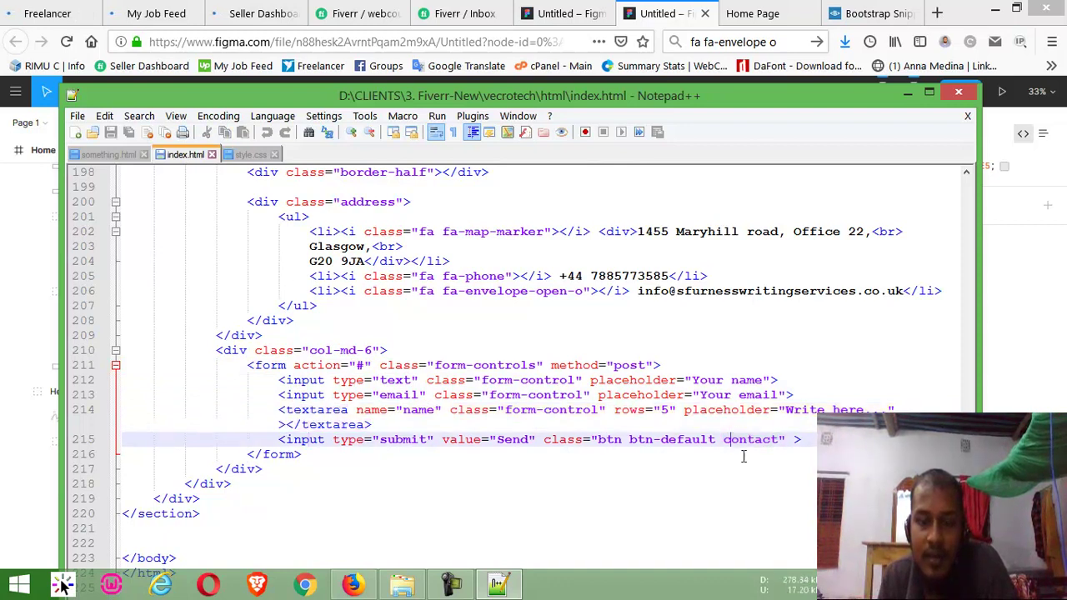
key("alt+Tab")
Scroll through the local Home Page, then check the Figma Send button's CSS and index.html
key("ctrl+Tab")
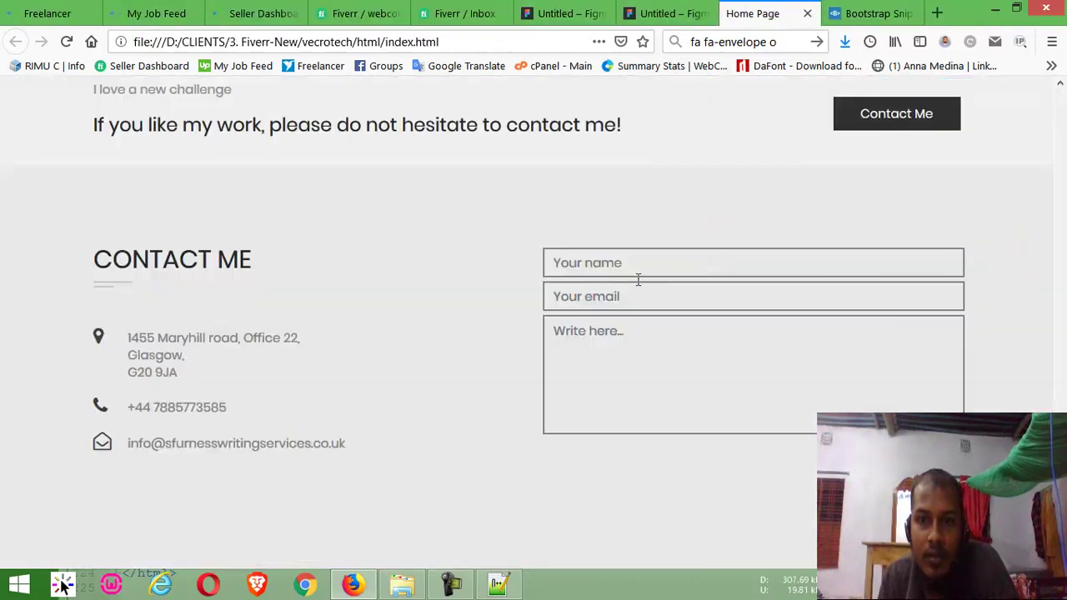
scroll(496, 265, "up", 5)
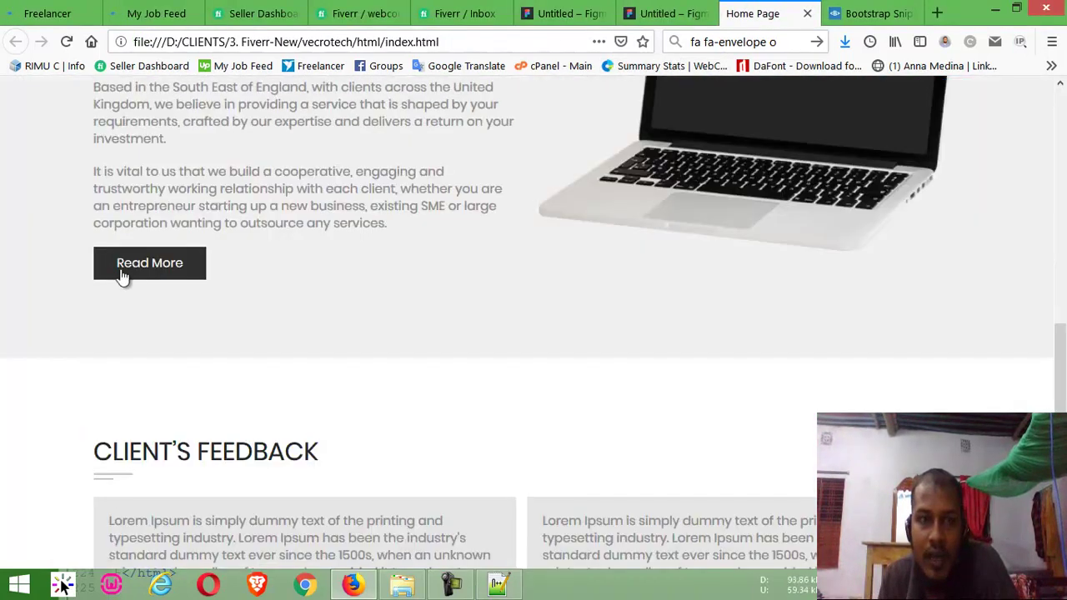
scroll(798, 231, "up", 3)
scroll(495, 181, "up", 3)
scroll(495, 182, "up", 3)
scroll(638, 209, "up", 2)
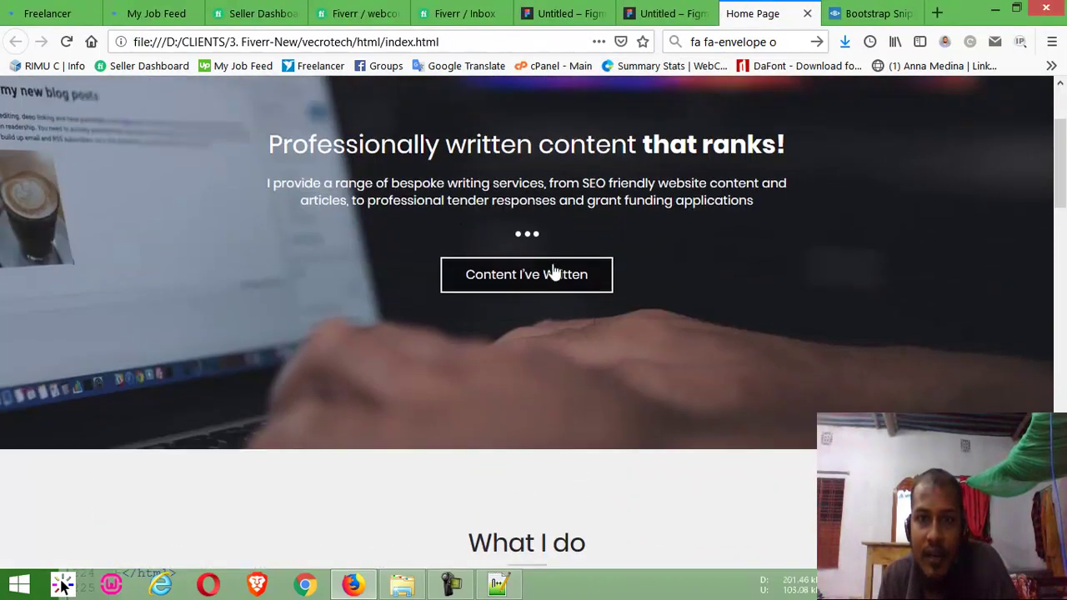
scroll(1063, 229, "down", 3)
scroll(1063, 229, "down", 10)
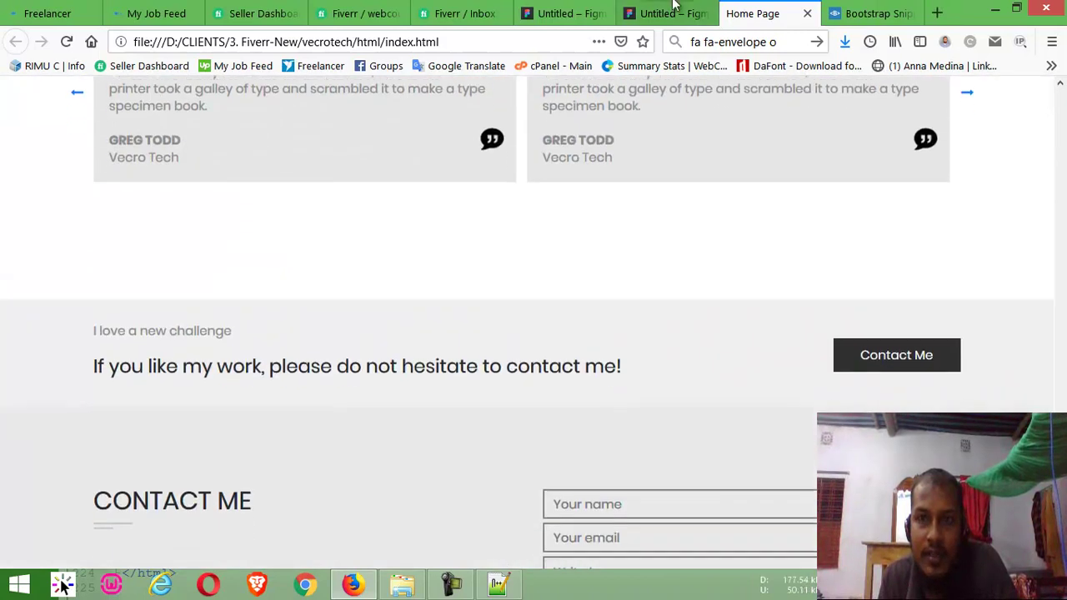
key("ctrl+shift+Tab")
left_click(556, 476)
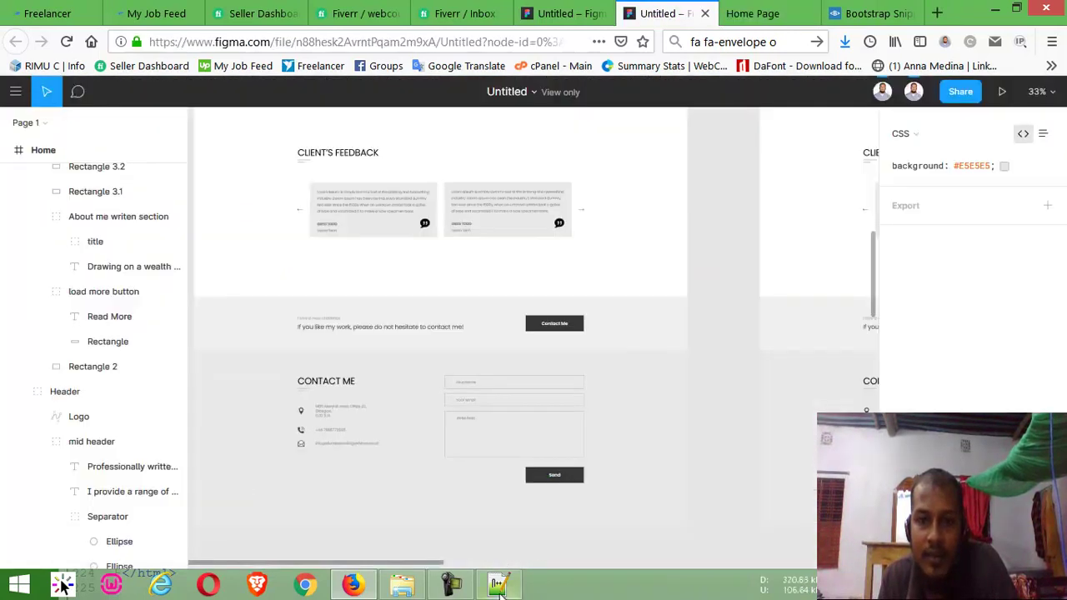
left_click(497, 583)
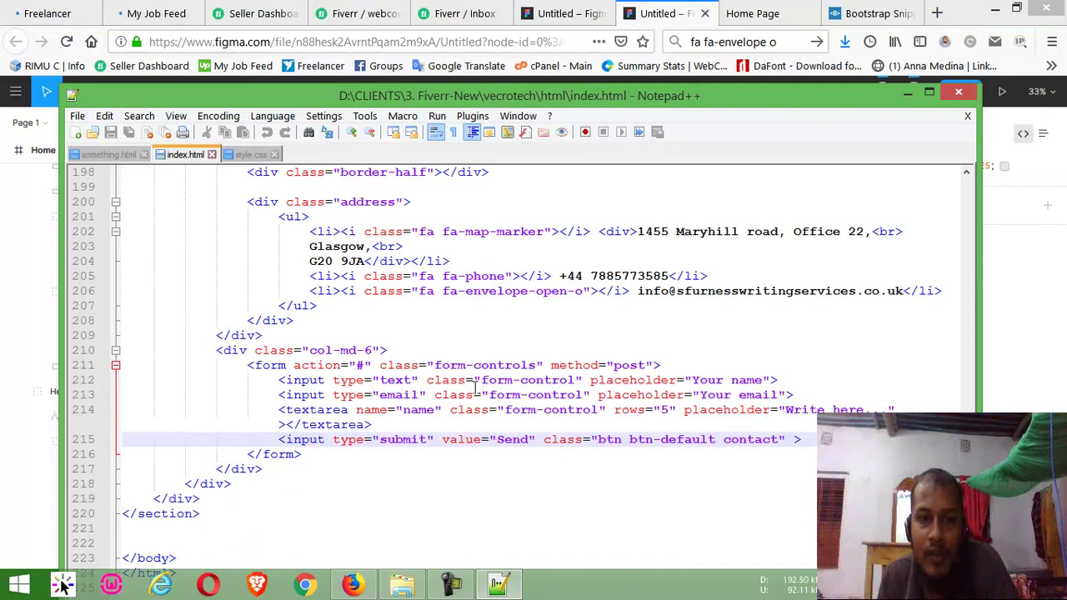
Review the rendered contact section on the Home Page preview, then return to the Figma design
left_click(760, 11)
key("Page_Down")
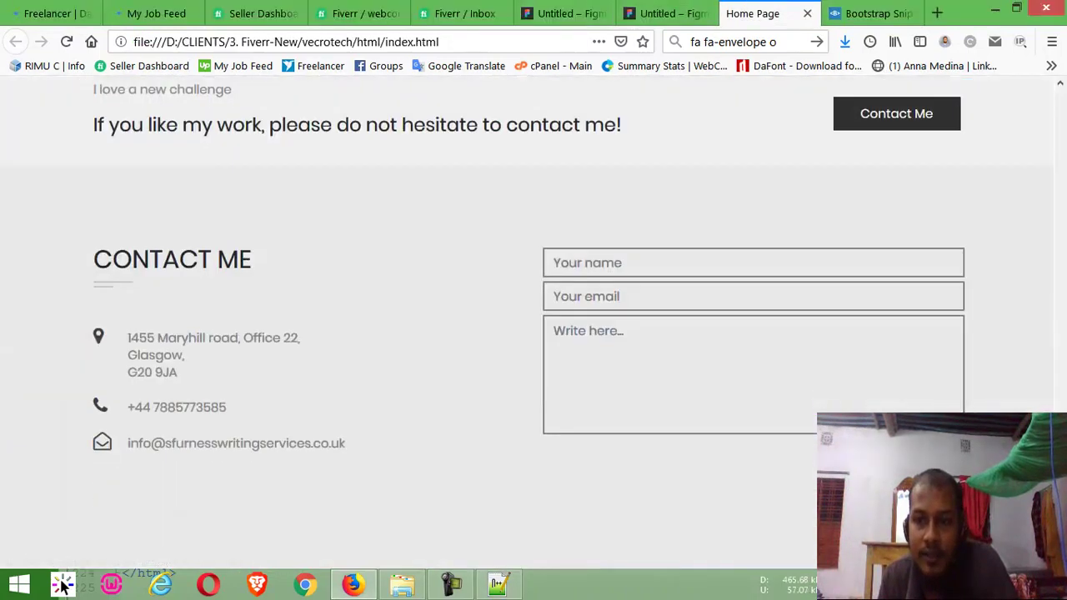
scroll(1032, 408, "up", 5)
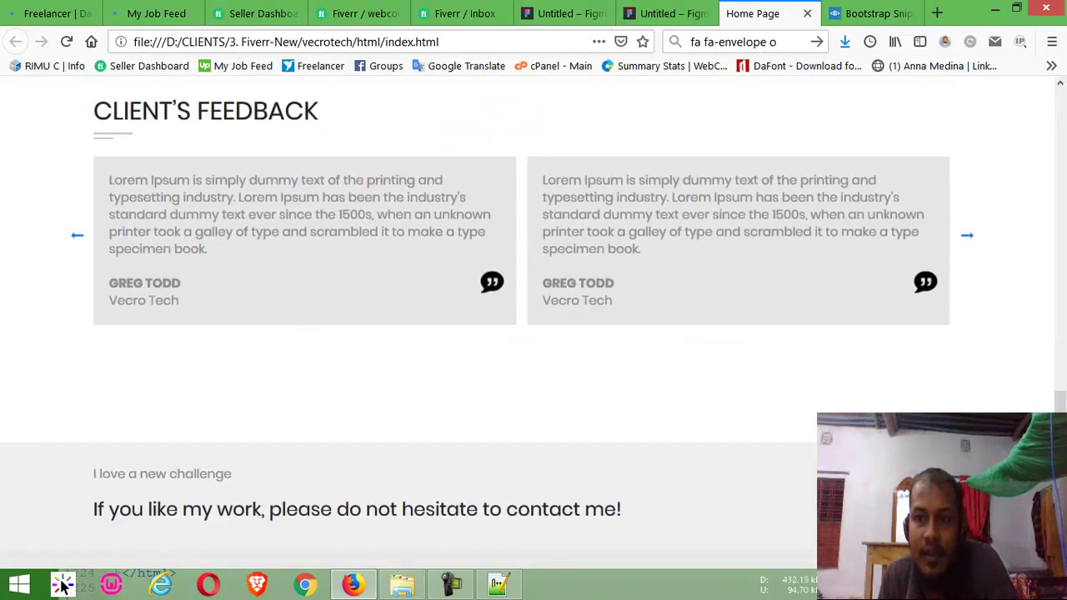
scroll(919, 336, "down", 2)
scroll(1004, 395, "down", 3)
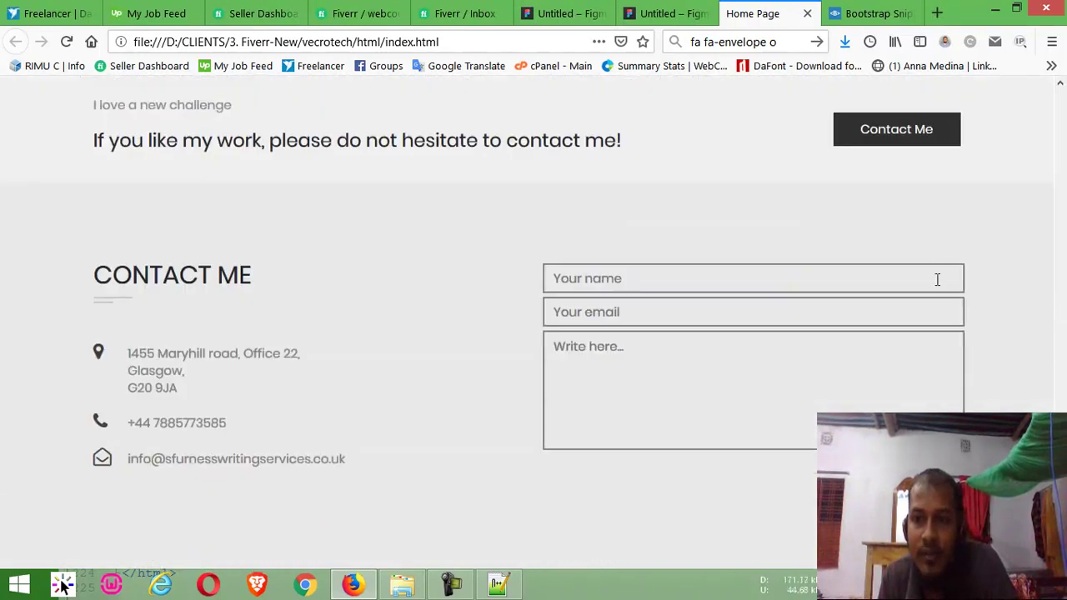
scroll(75, 431, "up", 5)
scroll(172, 461, "up", 4)
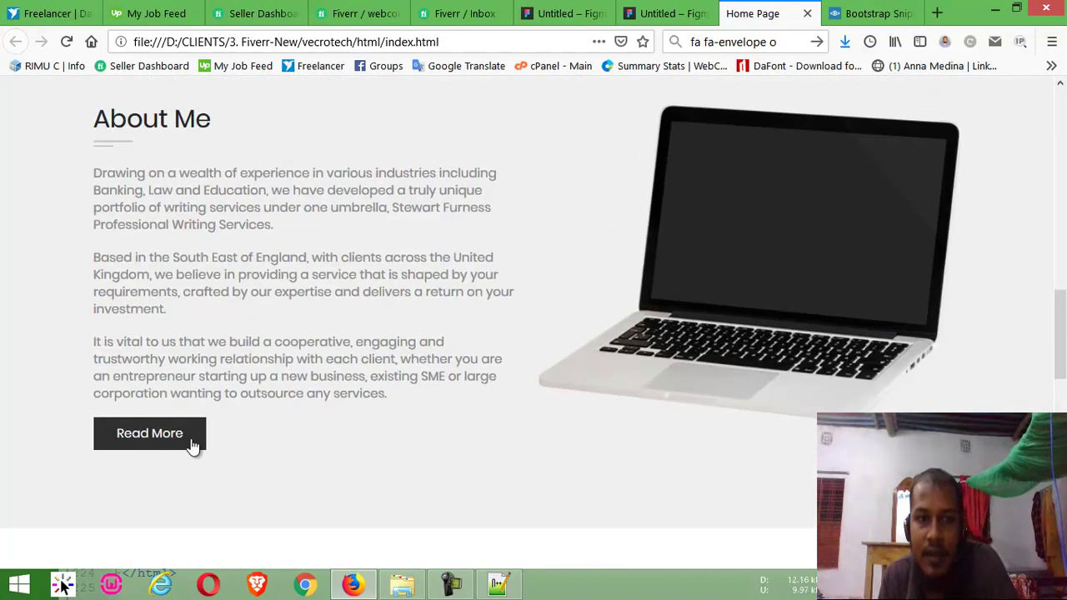
scroll(1043, 291, "up", 3)
scroll(609, 238, "up", 2)
scroll(552, 224, "up", 4)
scroll(517, 168, "up", 3)
scroll(619, 265, "down", 4)
scroll(632, 346, "down", 5)
scroll(747, 480, "down", 5)
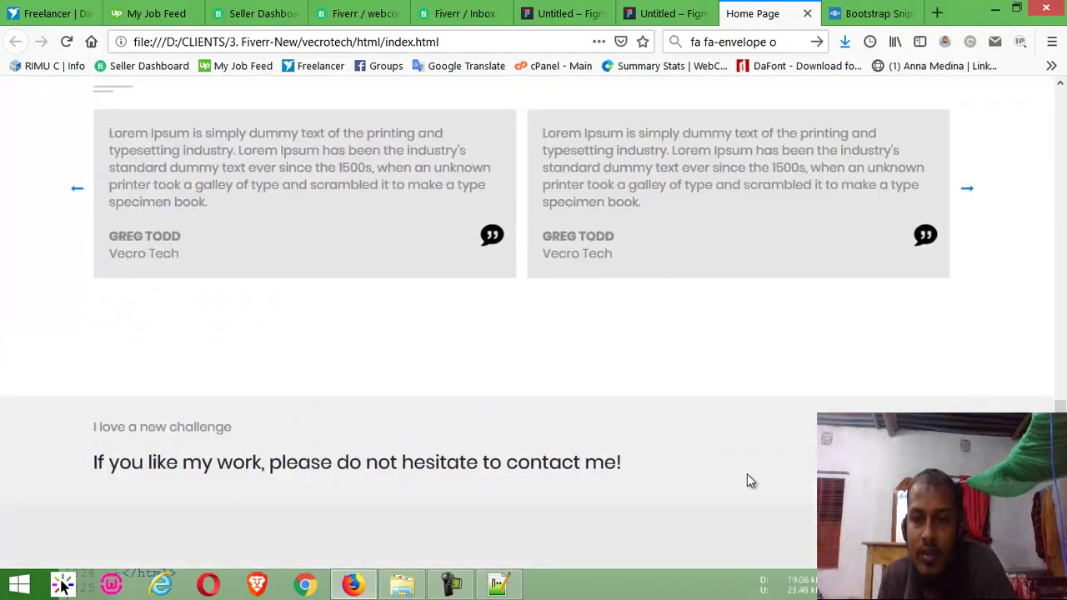
scroll(747, 480, "down", 5)
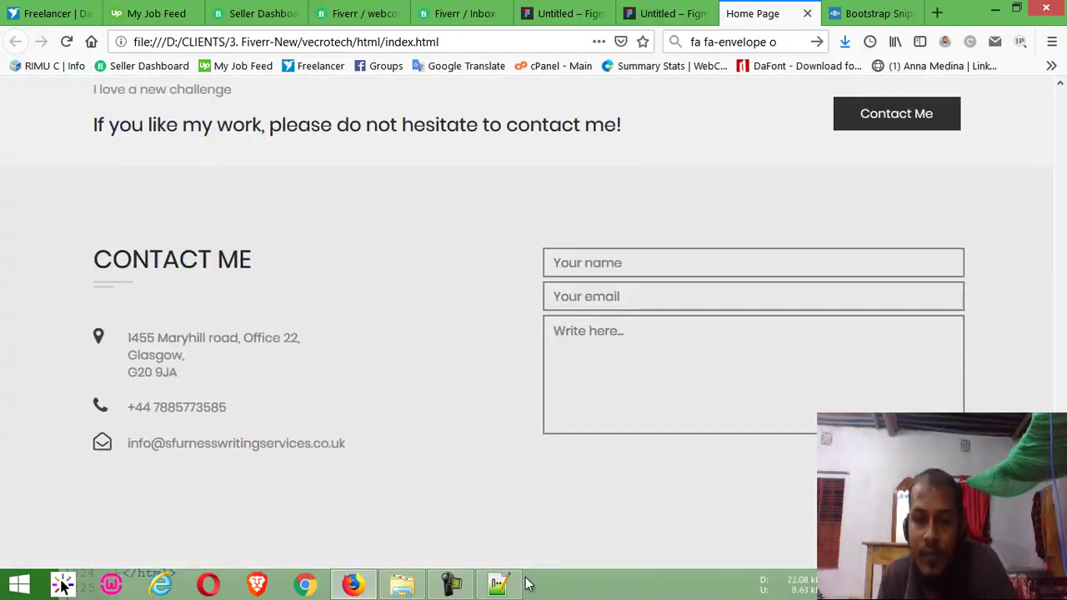
left_click(651, 10)
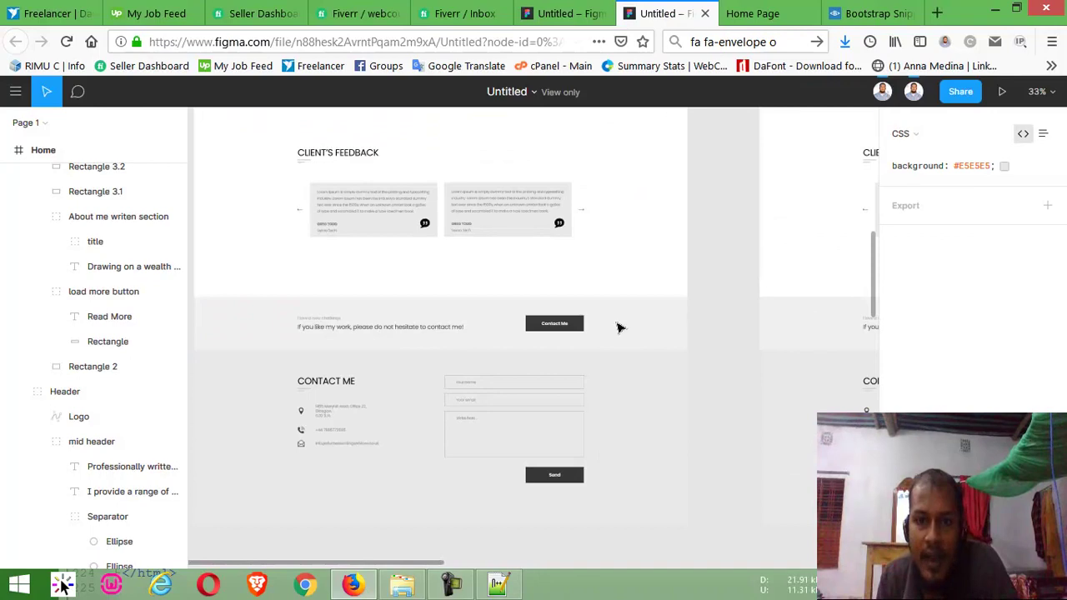
Inspect the first testimonial text's CSS in Figma and select the 'Poppins' font name
left_click(327, 202)
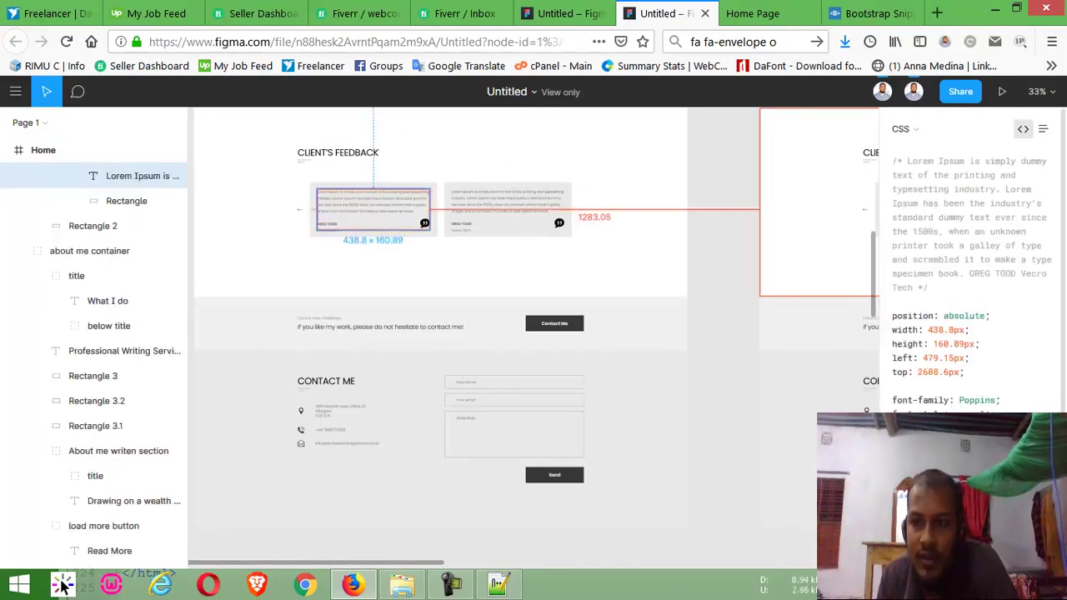
scroll(966, 258, "down", 1)
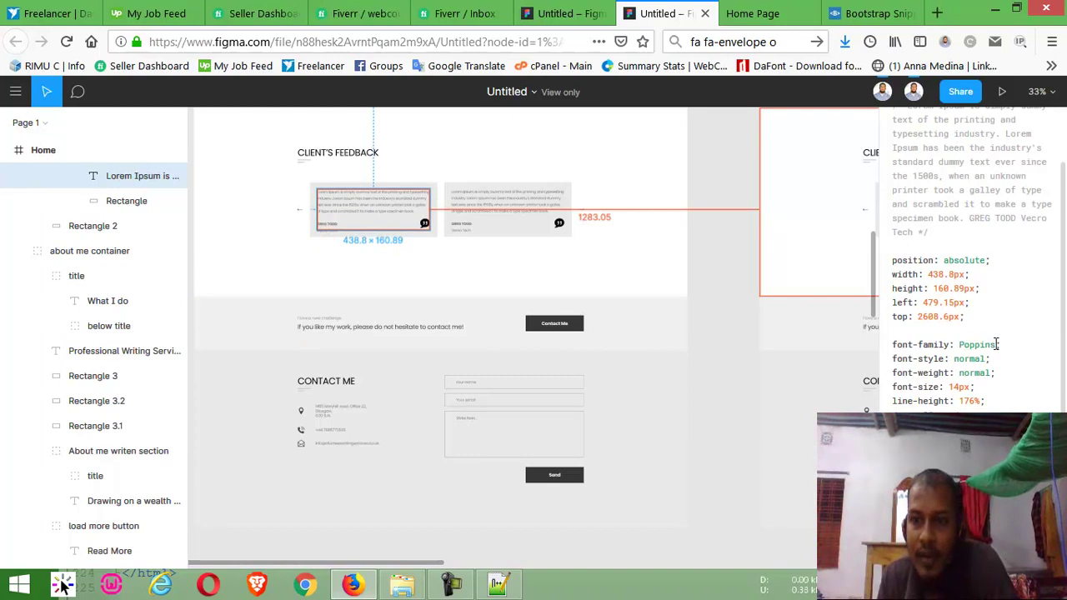
double_click(980, 344)
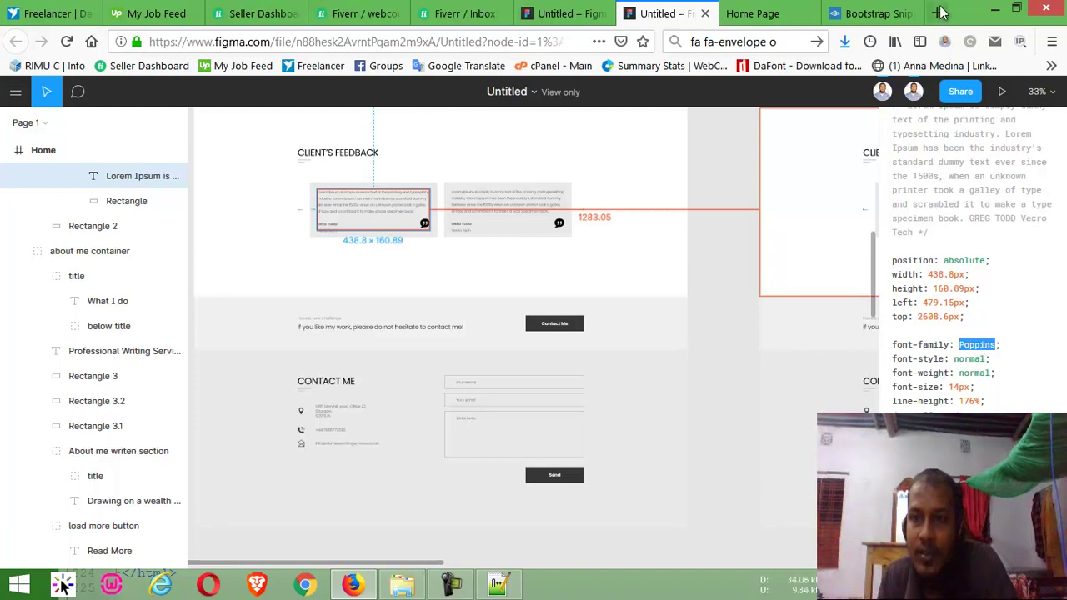
Open style.css and review the body rule's Poppins 16px font declarations
left_click(498, 584)
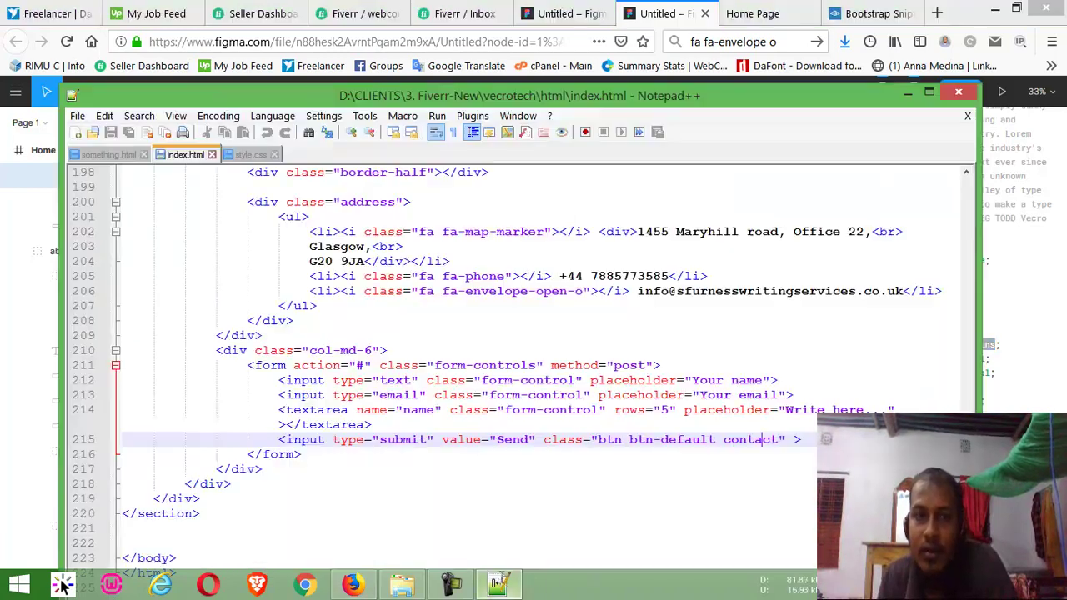
left_click(250, 154)
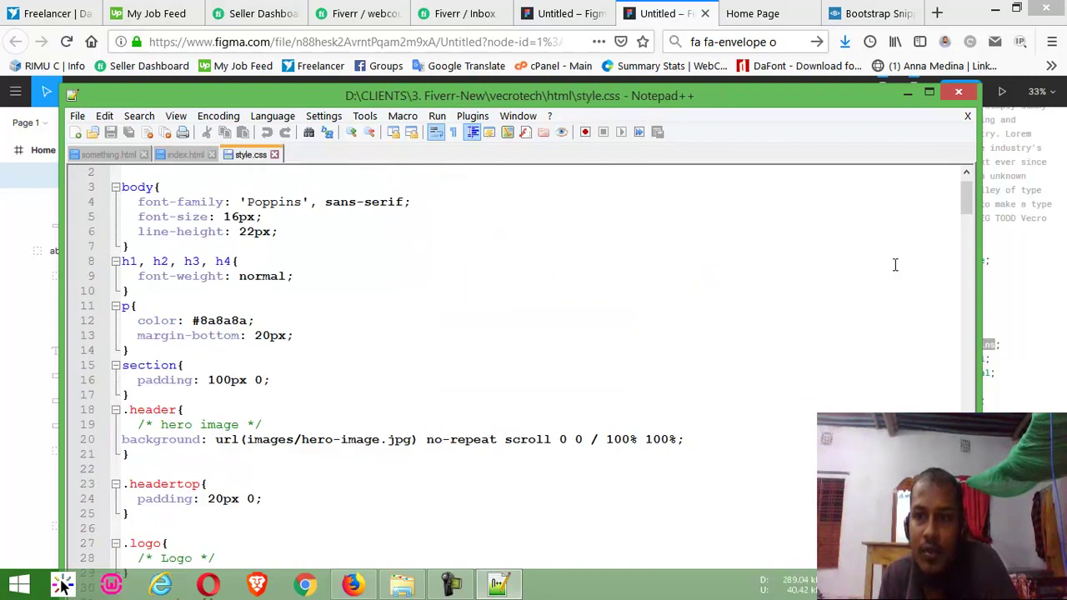
left_click(921, 187)
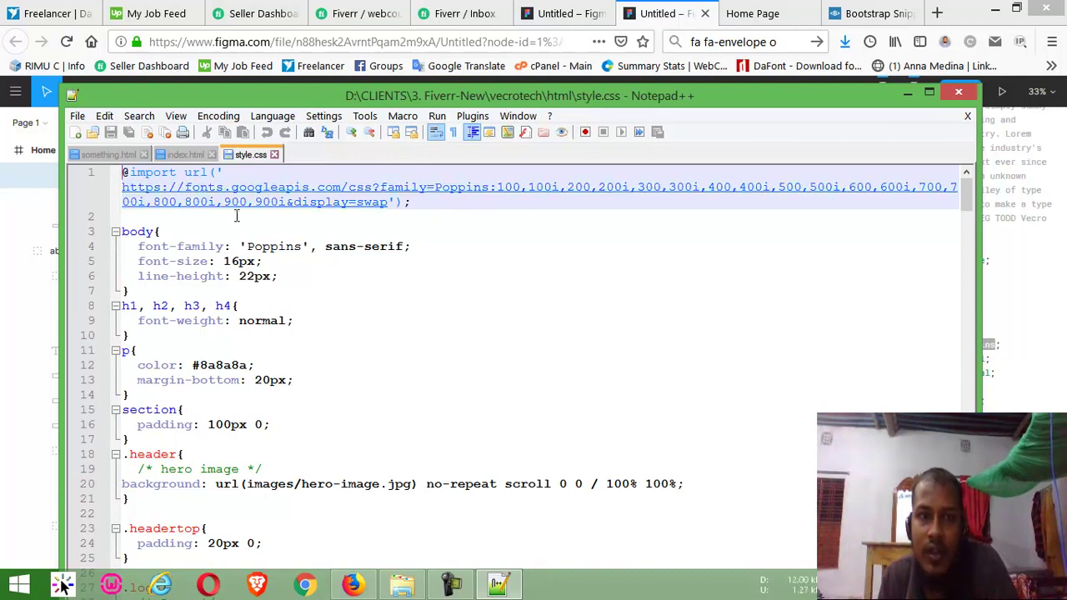
left_click(141, 247)
left_click_drag(280, 276, 142, 248)
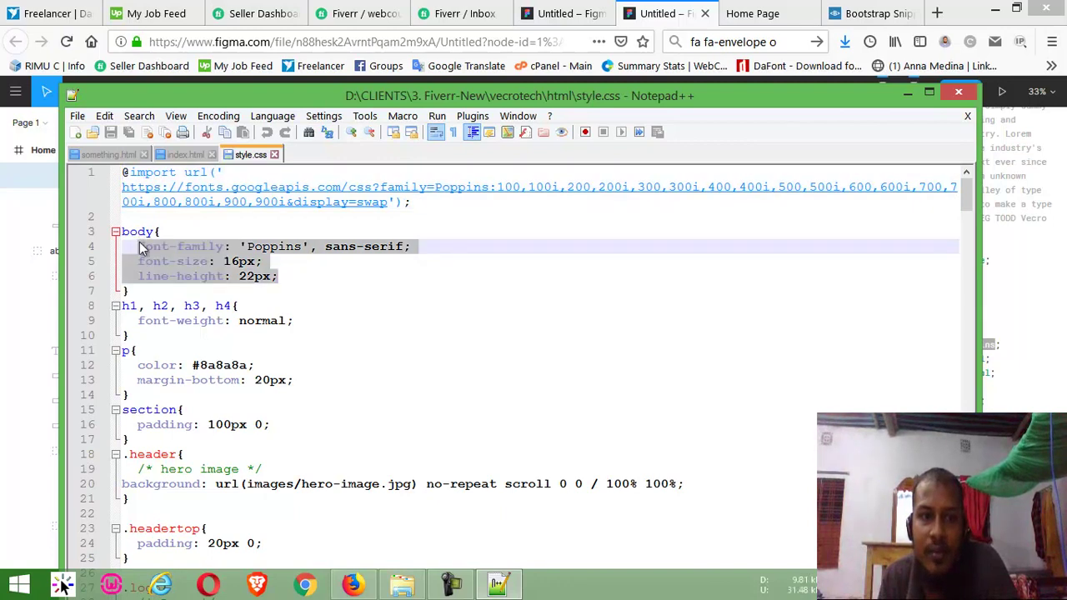
left_click(260, 261)
left_click(291, 279)
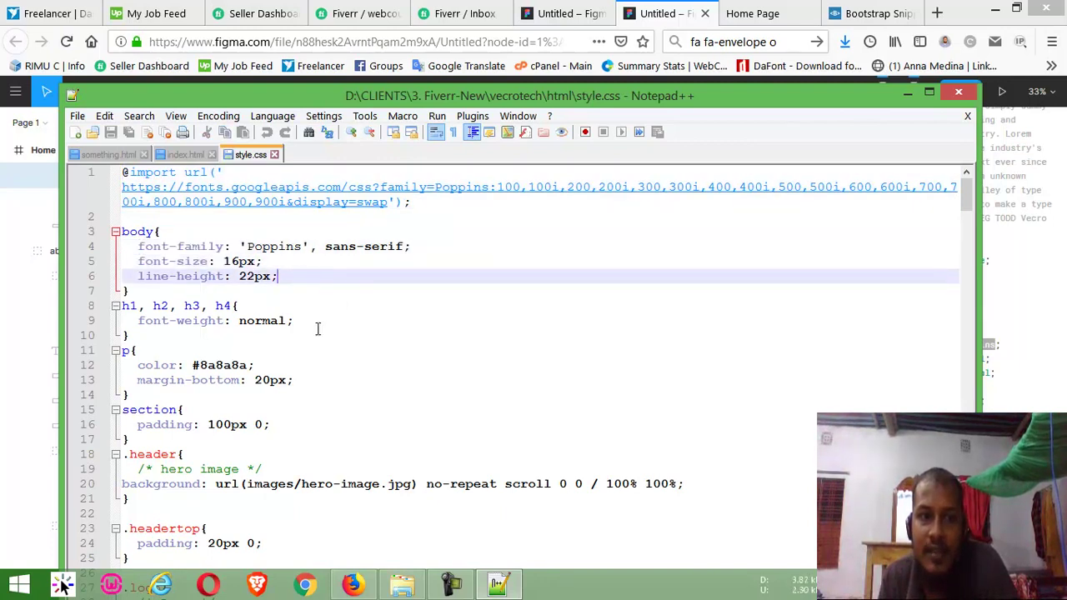
left_click(149, 310)
left_click(583, 13)
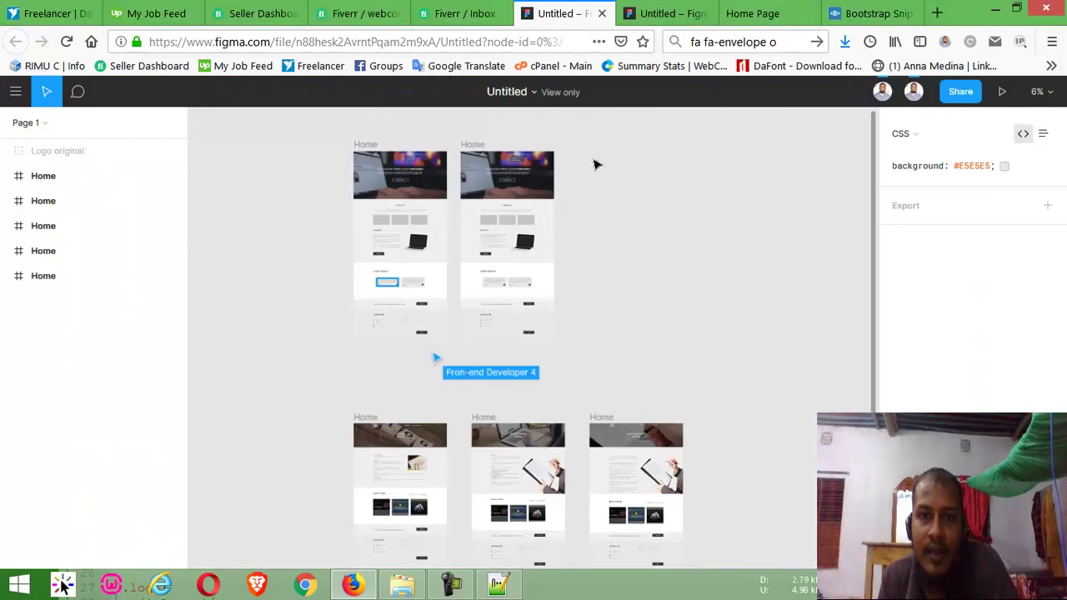
Inspect the CSS of the About me heading and its paragraph in Figma
scroll(333, 269, "up", 3)
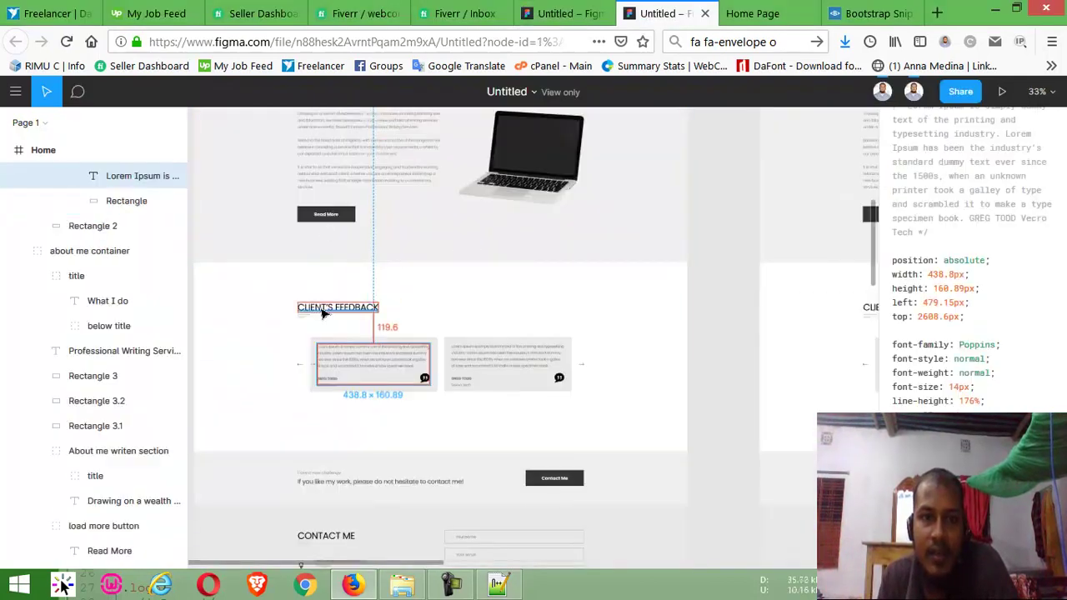
scroll(323, 312, "up", 3)
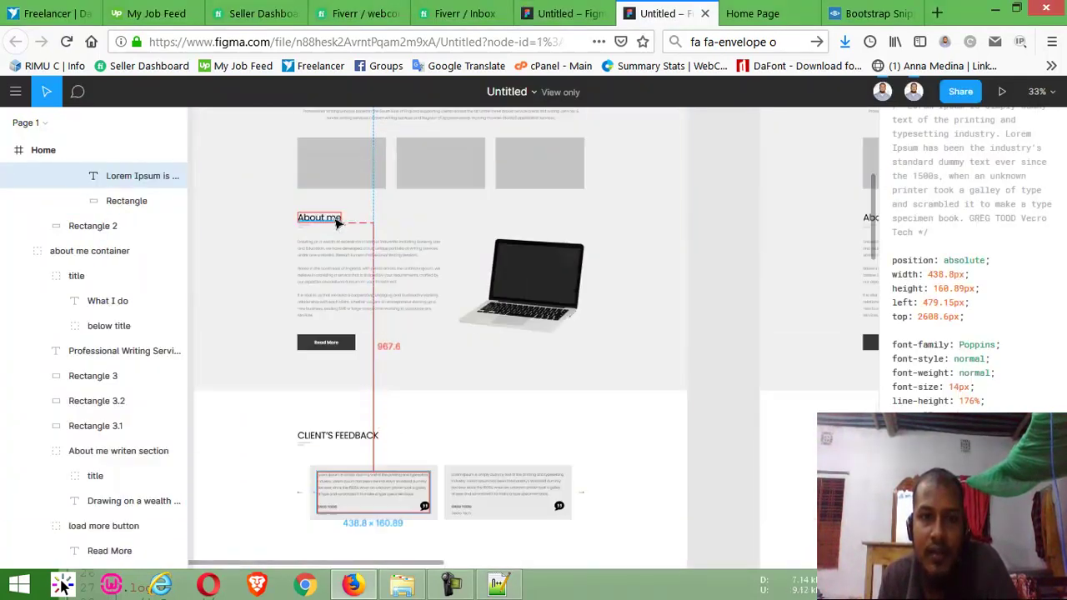
left_click(333, 220)
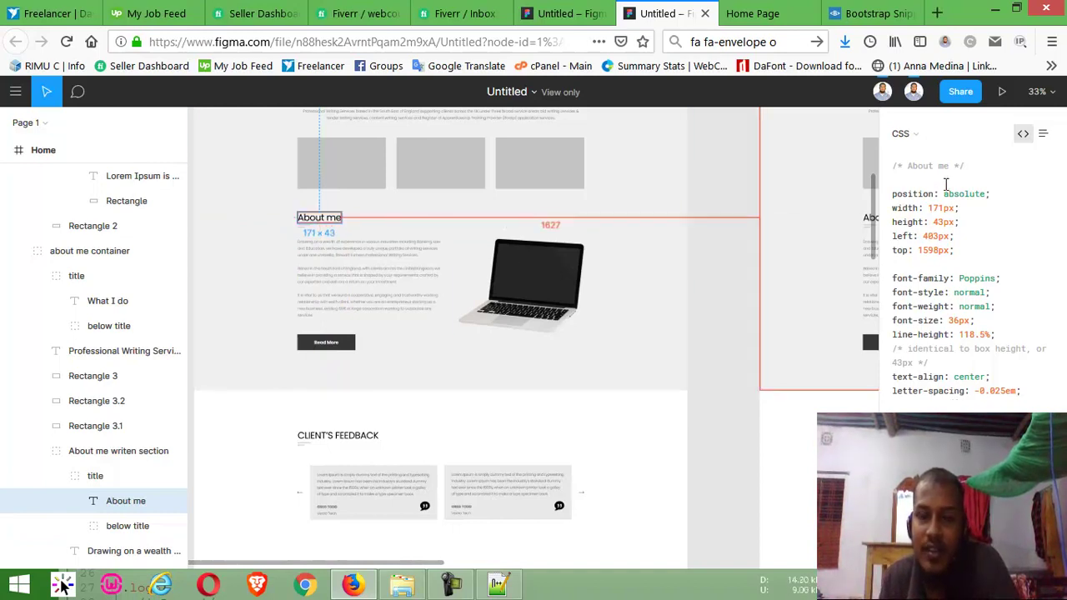
left_click(391, 271)
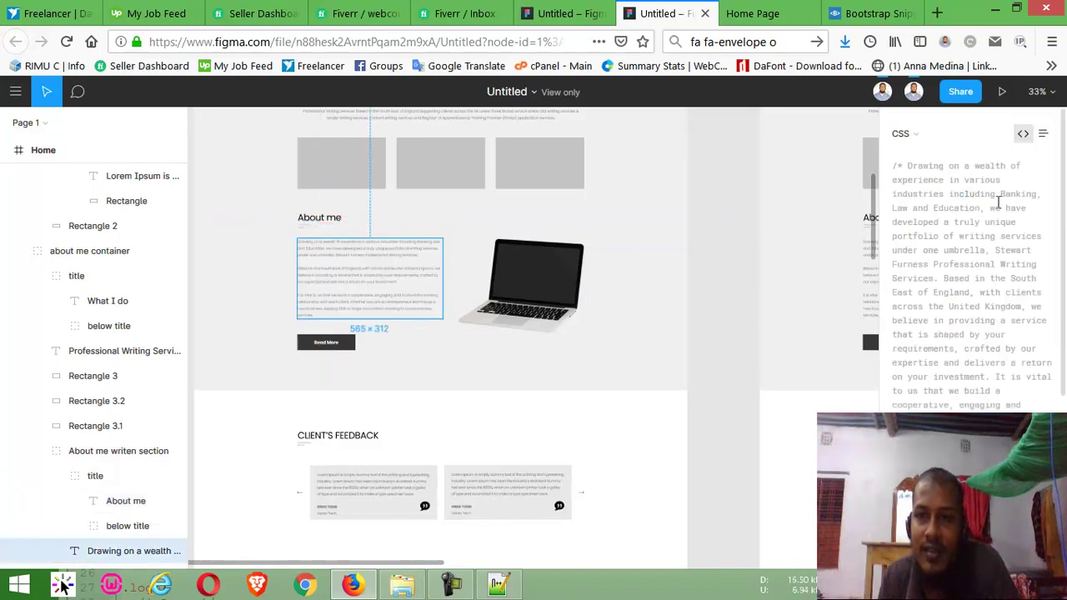
scroll(1008, 403, "down", 5)
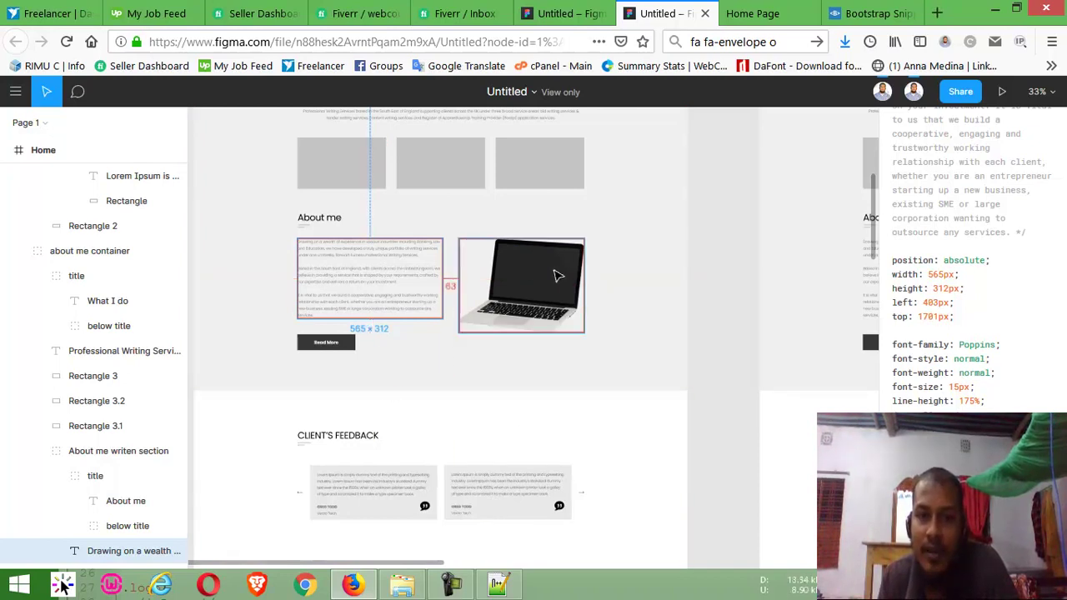
Switch to the Home Page preview and reload it
left_click(752, 13)
right_click(582, 211)
left_click(678, 228)
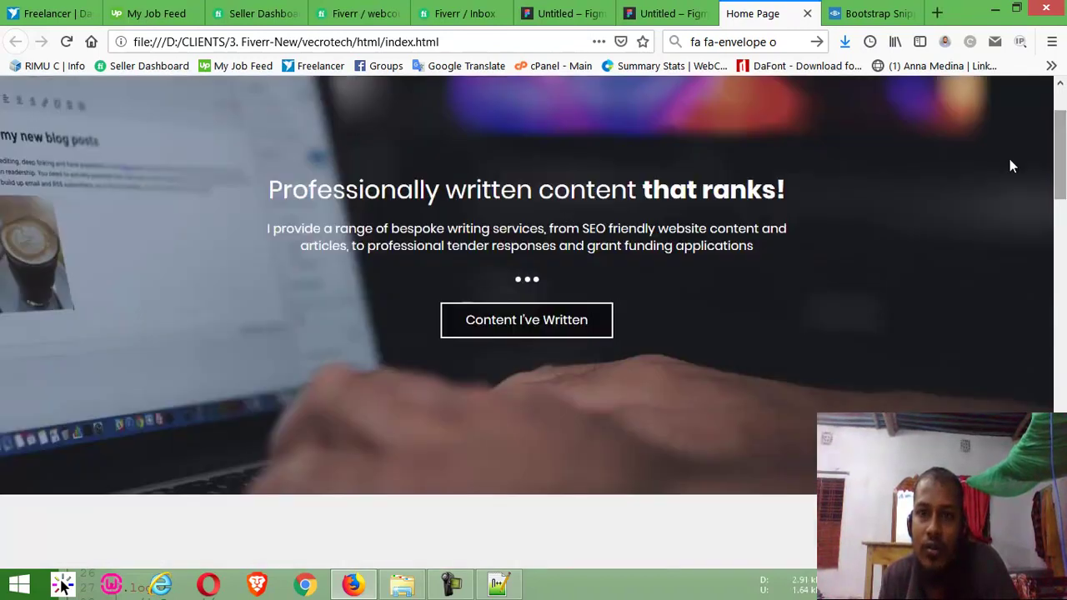
Reload the Home Page preview again and return to Figma
right_click(543, 193)
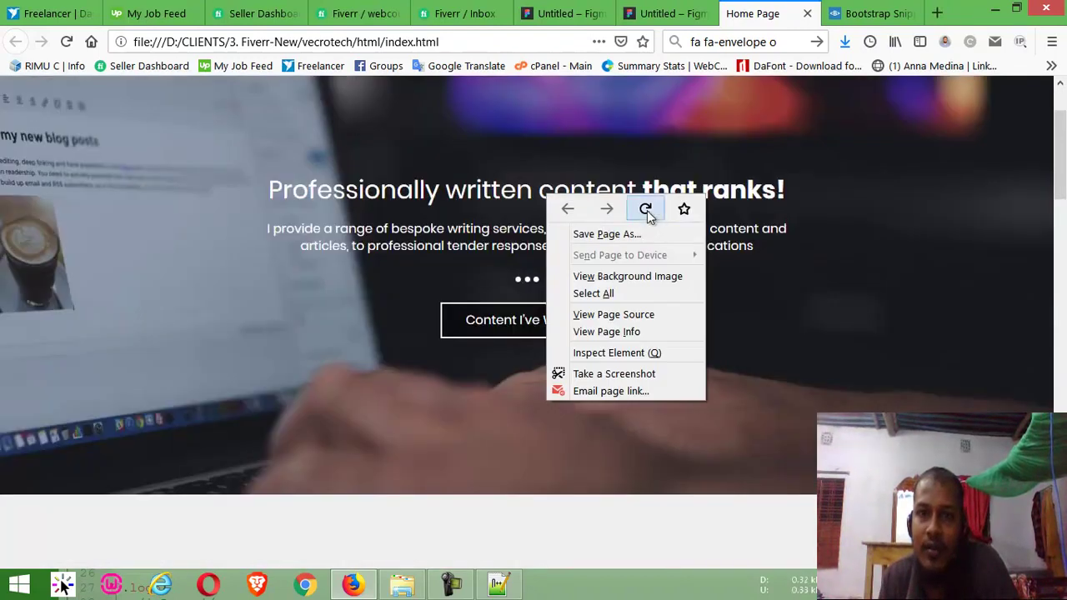
left_click(647, 210)
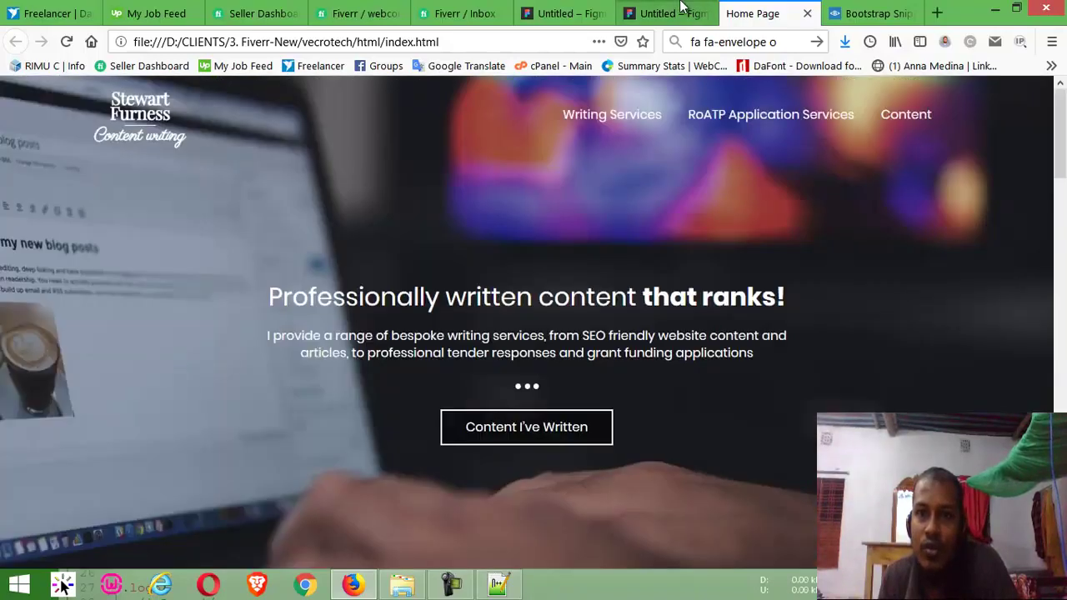
left_click(666, 13)
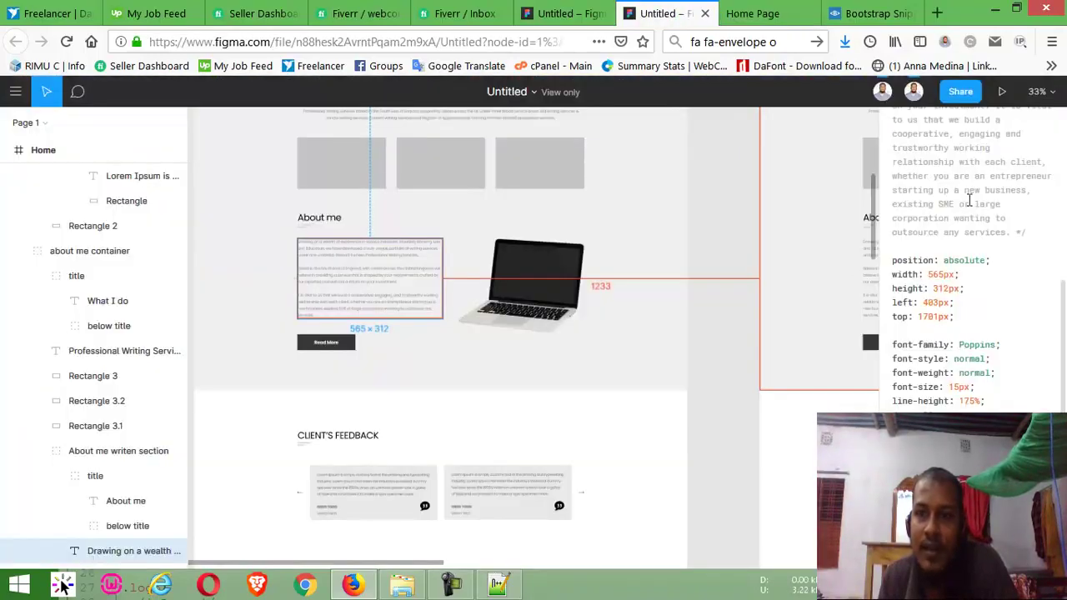
Inspect the laptop image and Read More button specs: 226 × 62 px rectangle, #373737
left_click(534, 283)
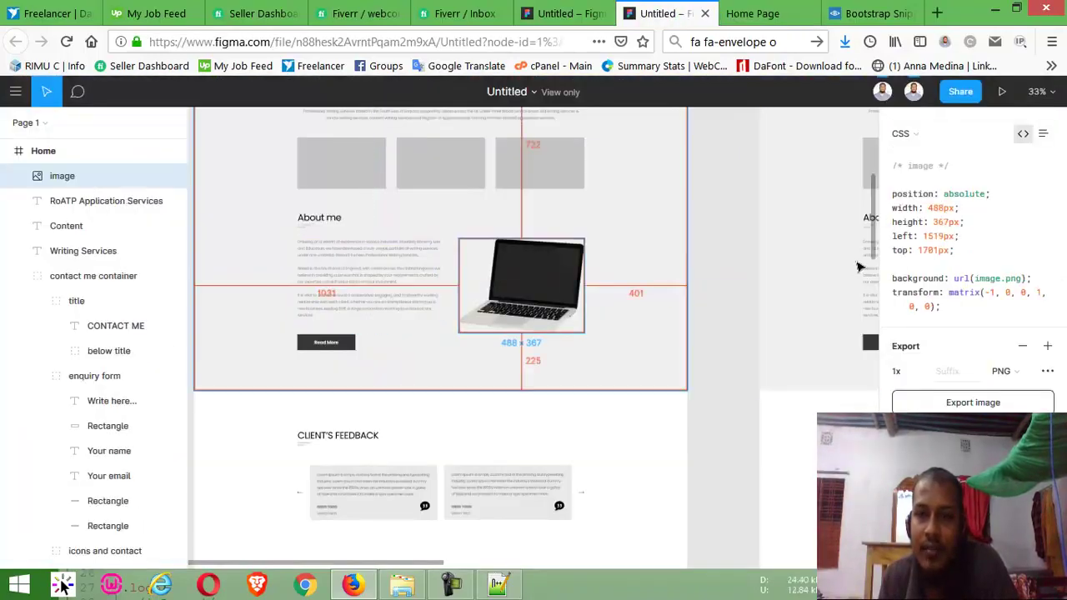
left_click(322, 341)
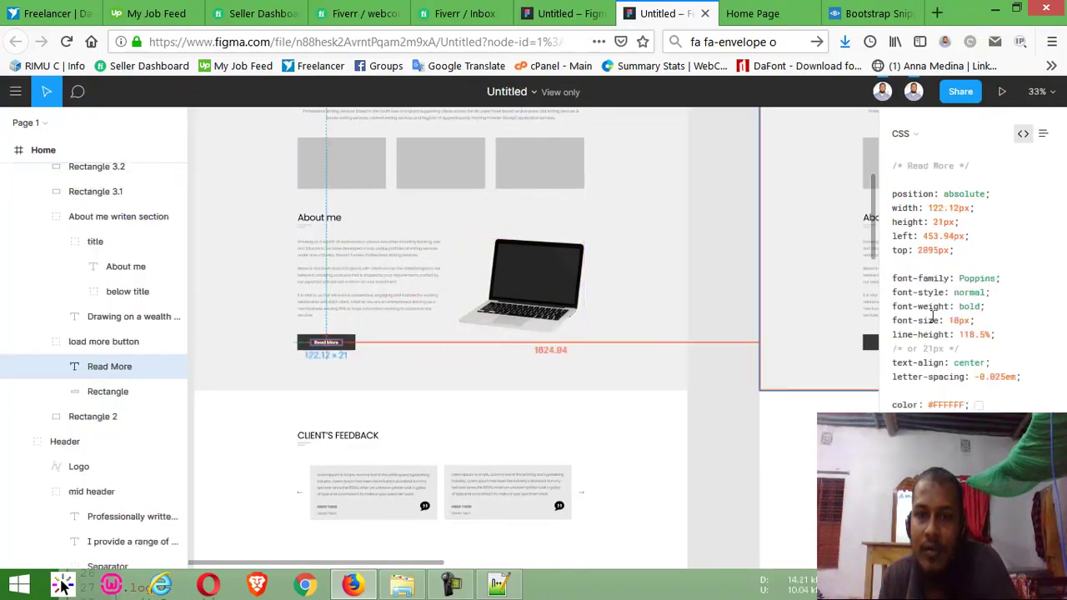
left_click(320, 341)
left_click(337, 347)
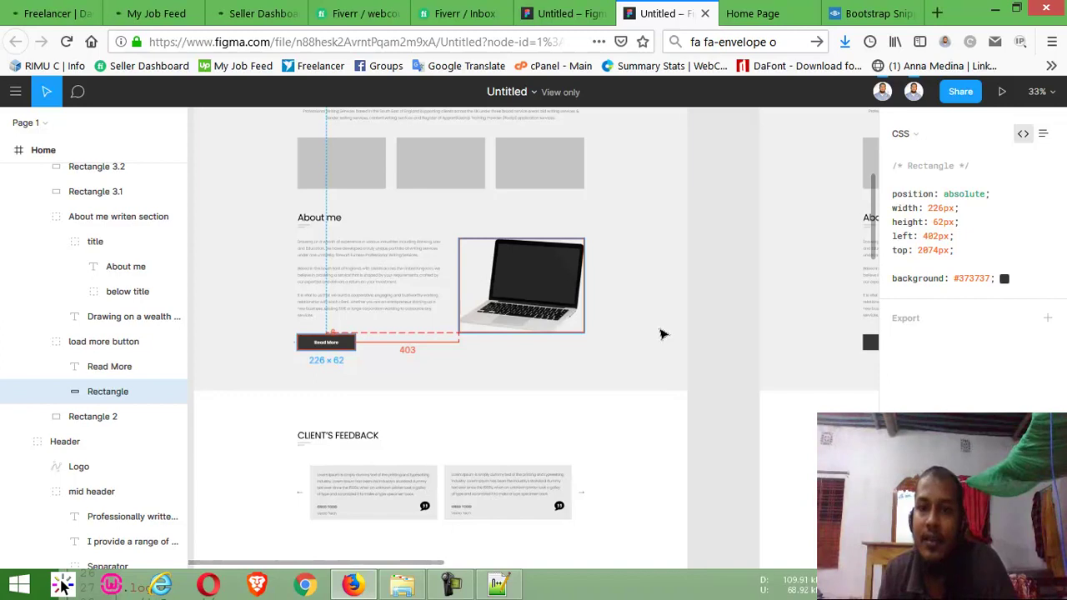
scroll(442, 424, "down", 3)
scroll(457, 429, "down", 3)
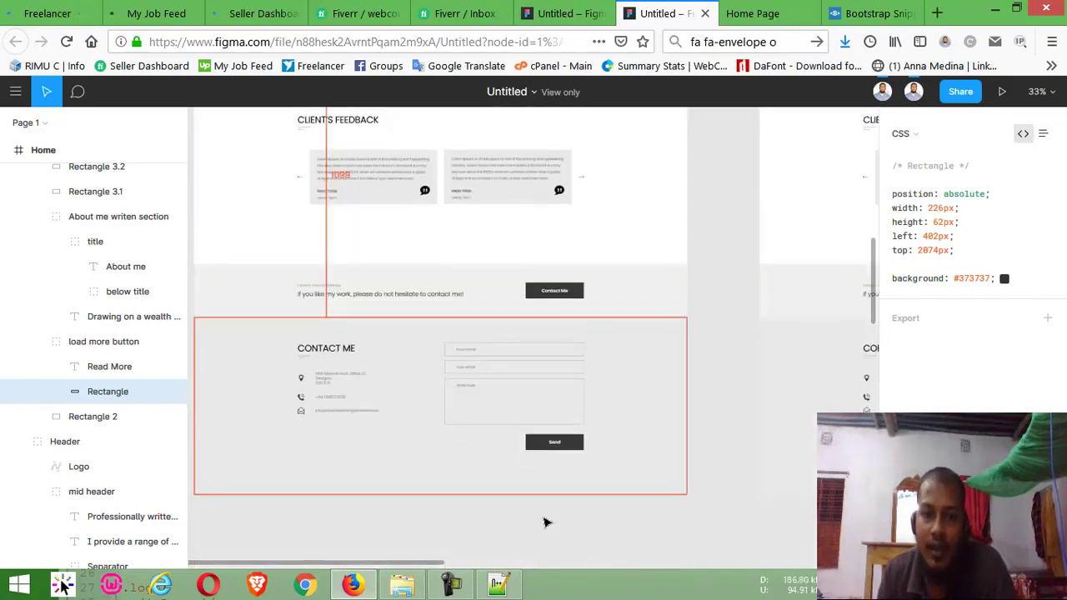
left_click(507, 577)
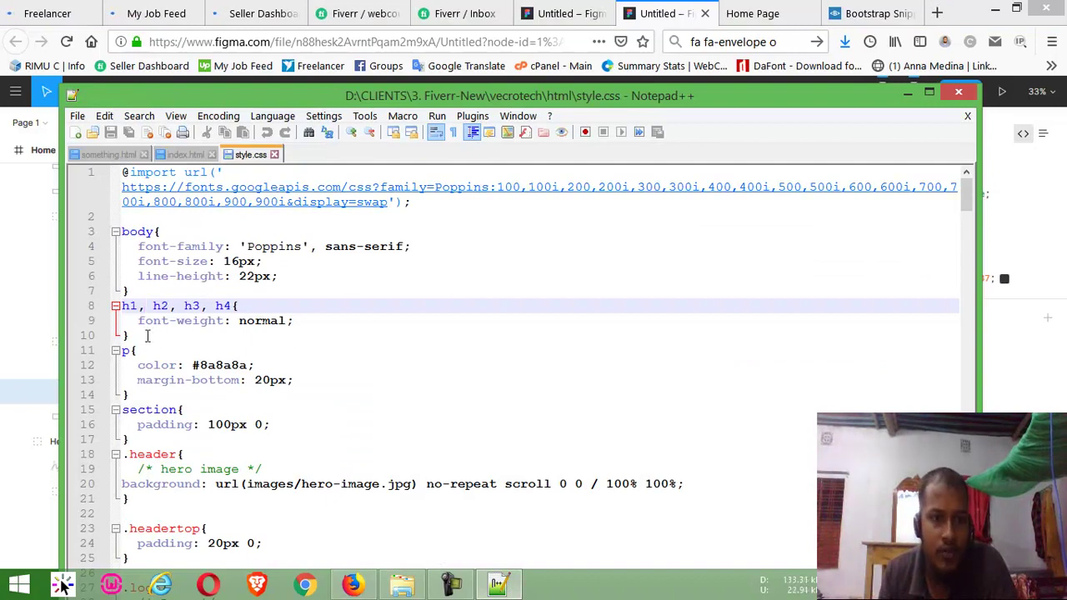
Compare the heading font-weight in style.css against both Figma design copies
left_click(310, 328)
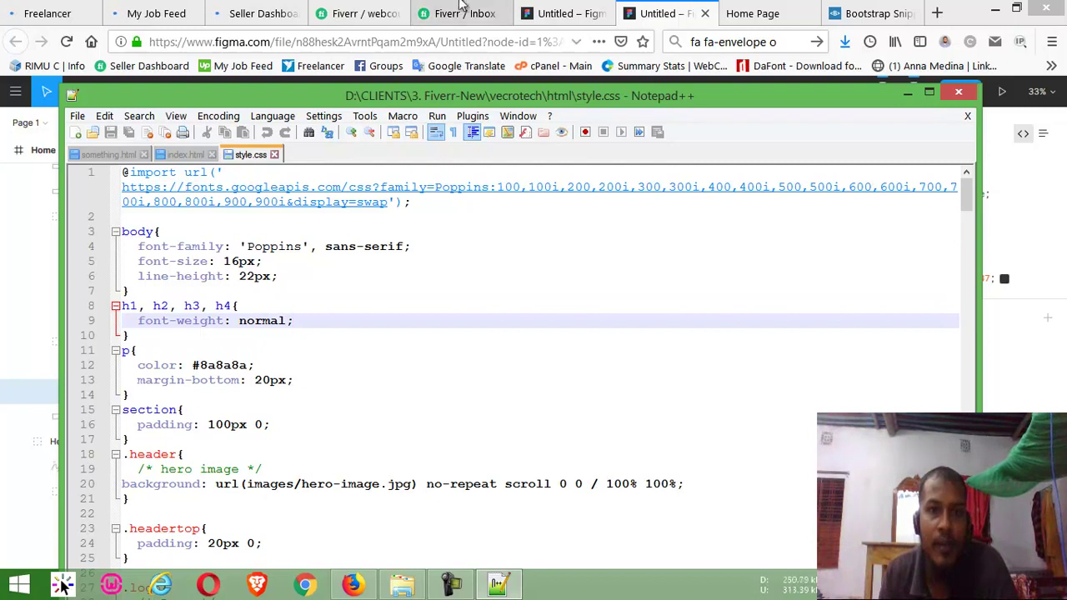
left_click(566, 13)
left_click(658, 13)
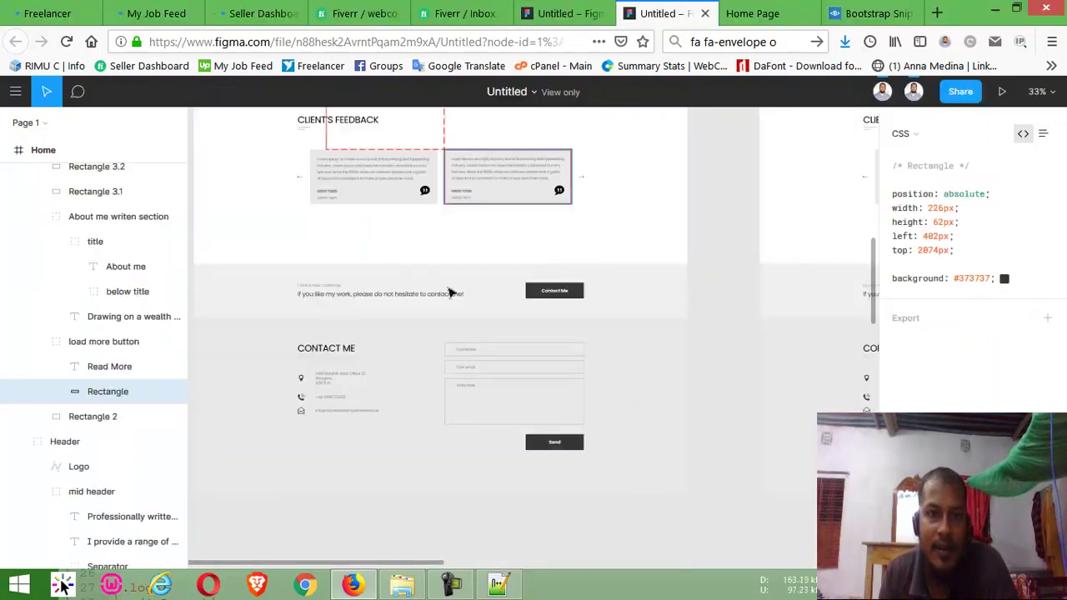
scroll(347, 274, "up", 5)
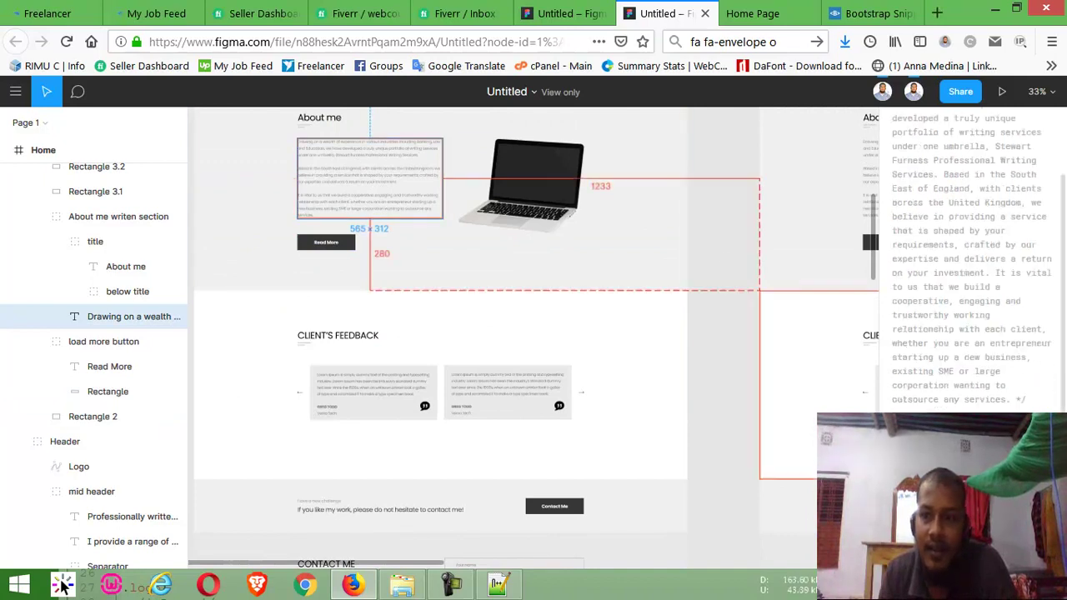
scroll(971, 266, "down", 3)
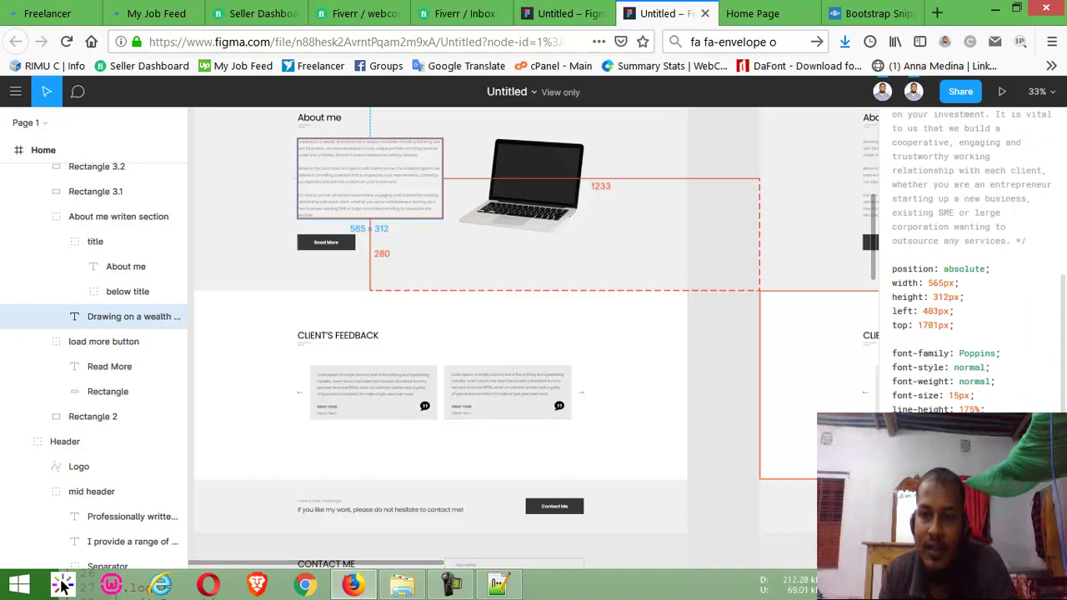
left_click(498, 583)
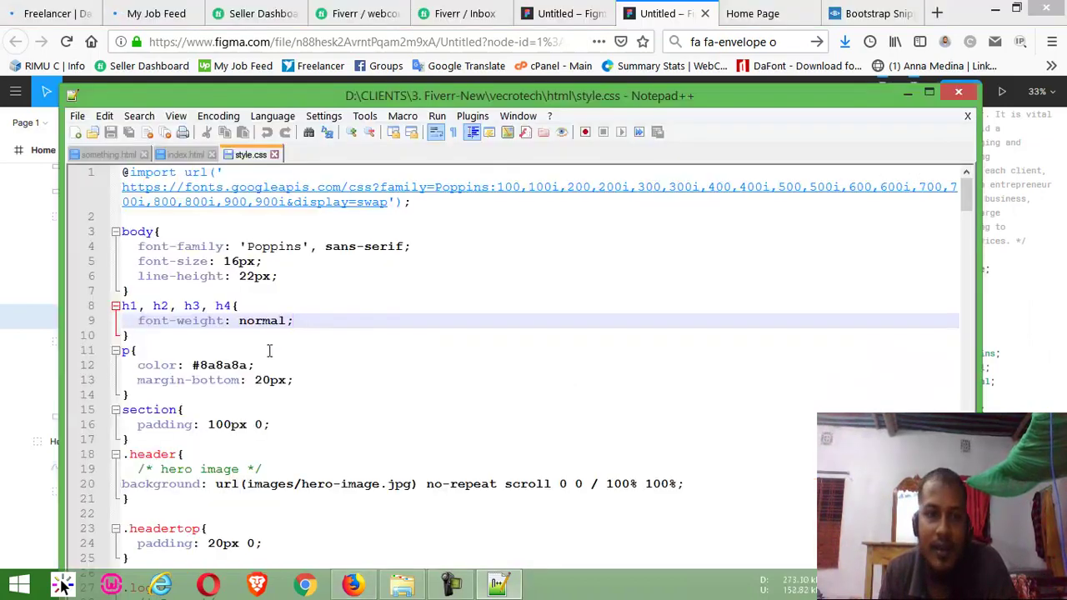
Check the paragraph colour and bottom margin against the About me section spacing in Figma
left_click(223, 365)
left_click(314, 382)
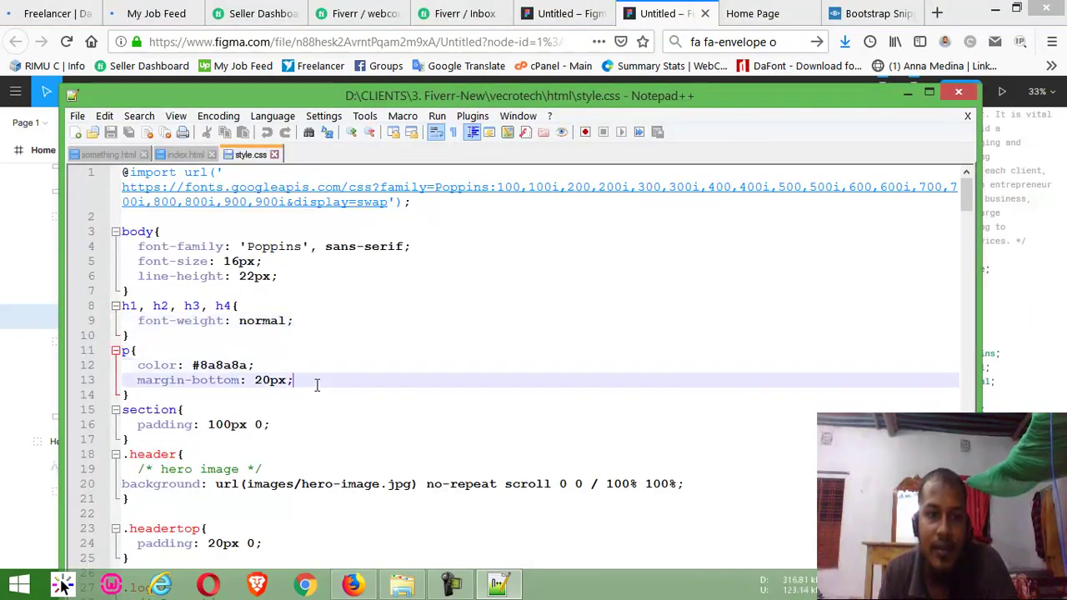
key("alt+Tab")
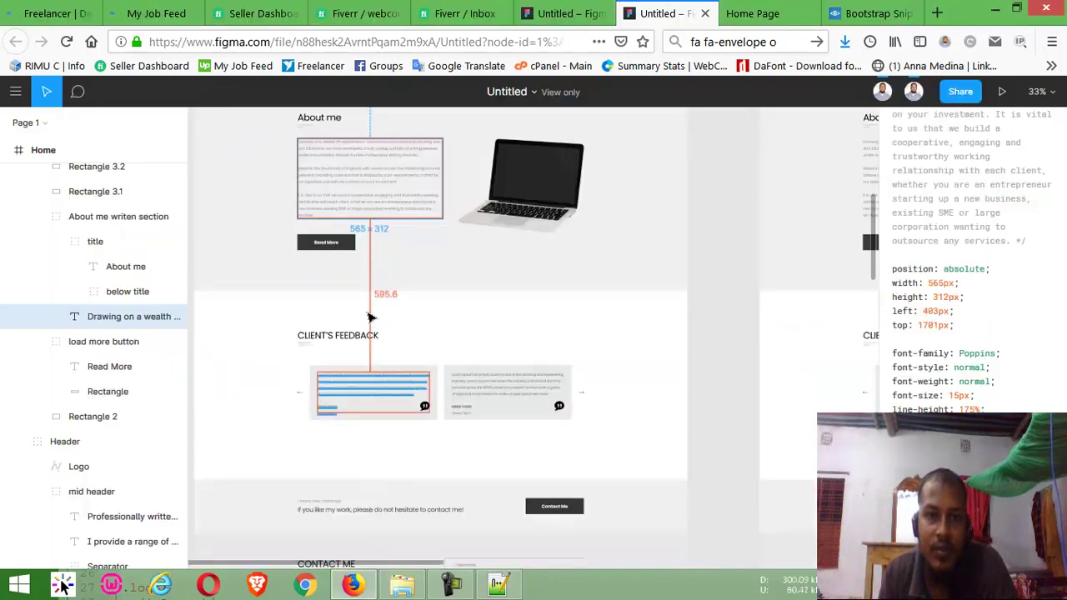
key("alt")
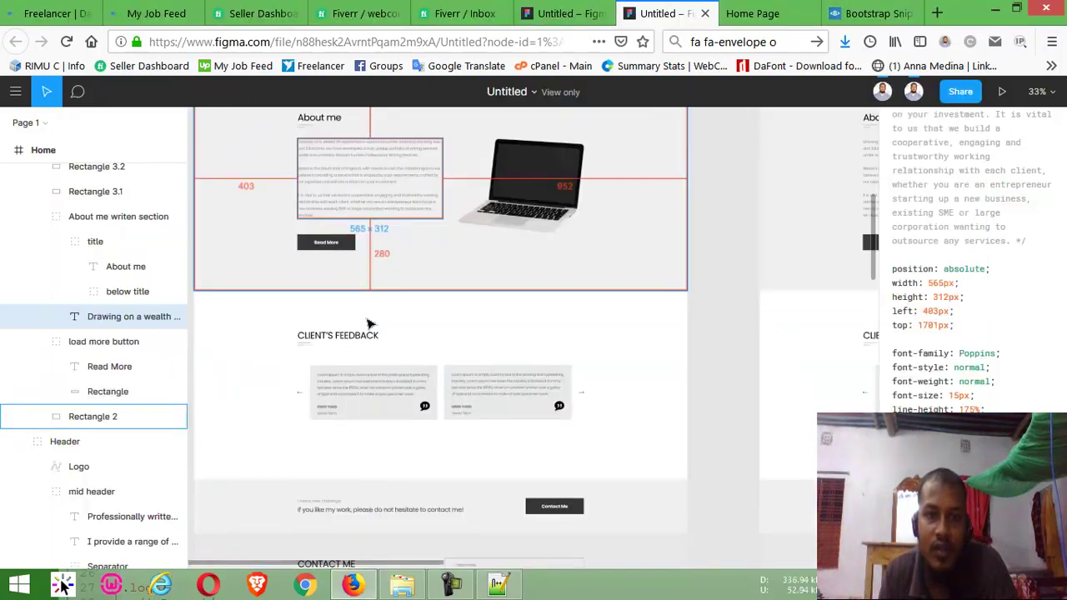
scroll(370, 323, "up", 3)
scroll(381, 316, "up", 5)
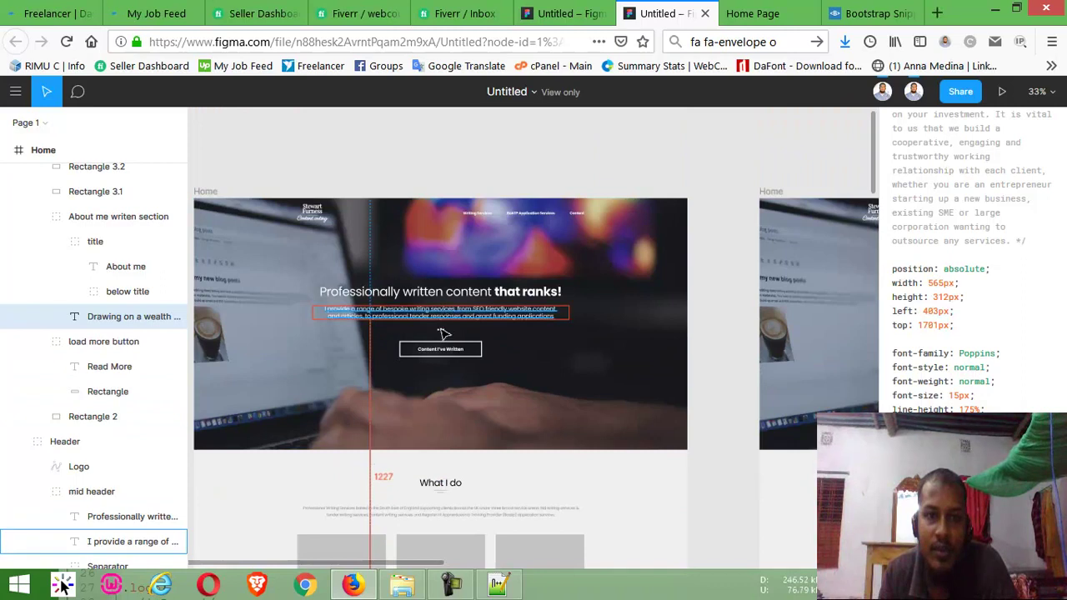
scroll(517, 400, "down", 1)
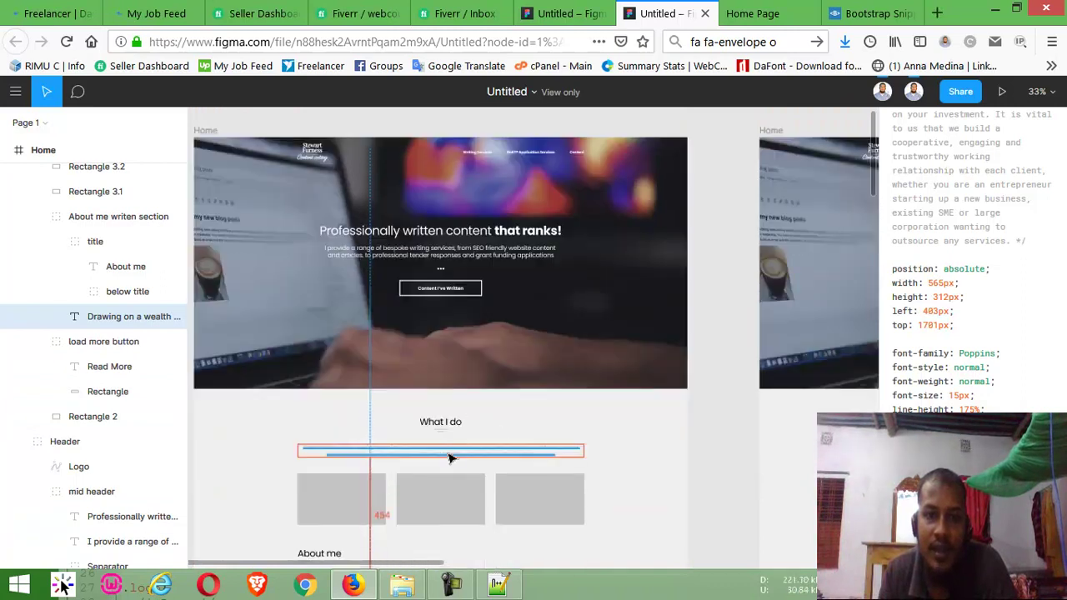
scroll(633, 445, "down", 1)
Review the section rule's padding value against the Figma design
left_click(504, 587)
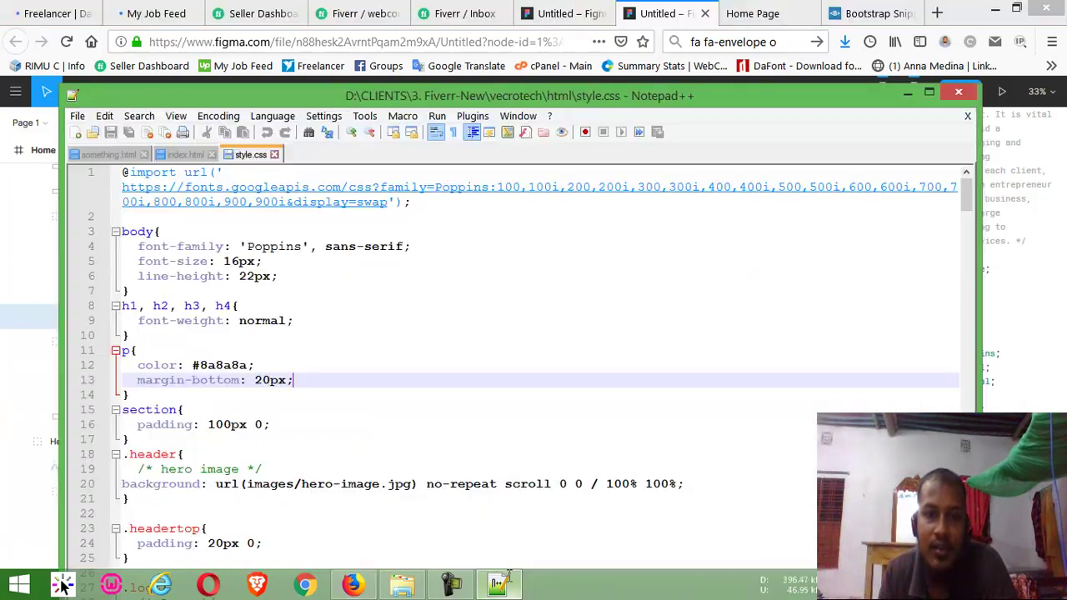
scroll(184, 354, "down", 1)
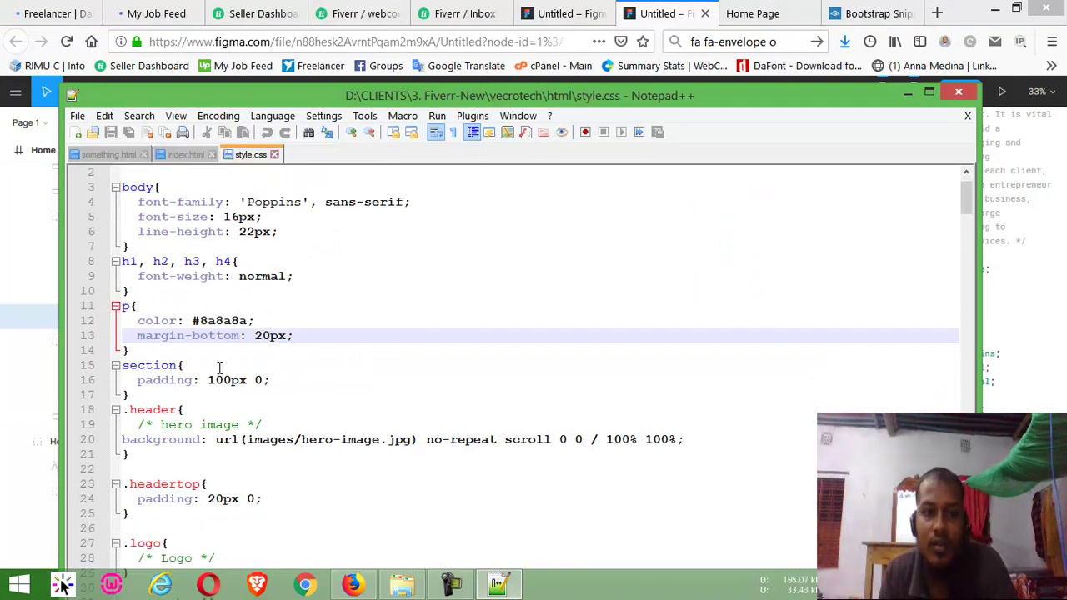
left_click(134, 367)
left_click(232, 379)
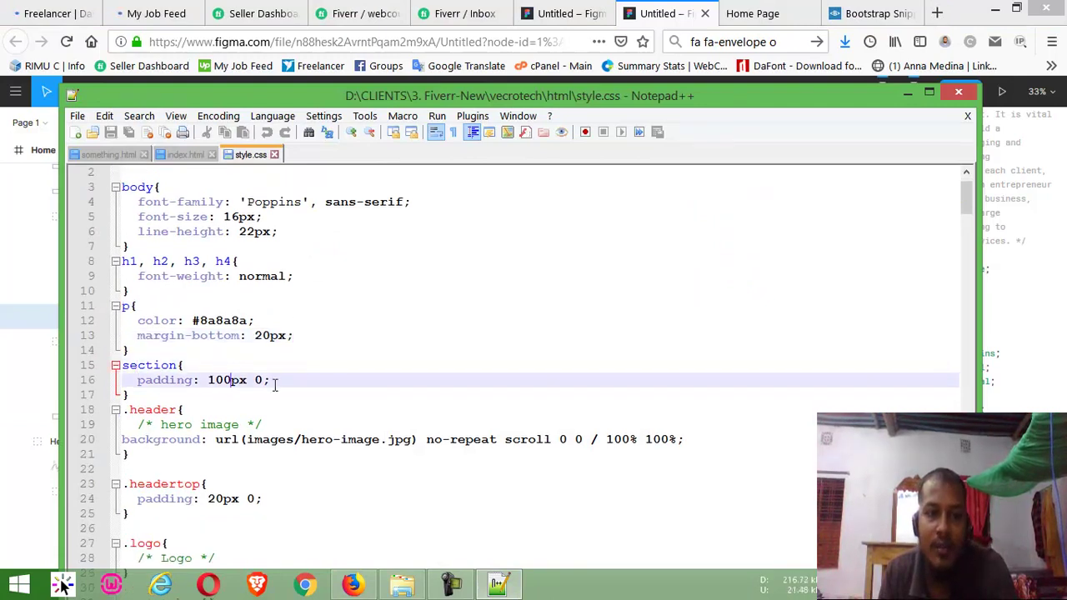
scroll(246, 385, "down", 3)
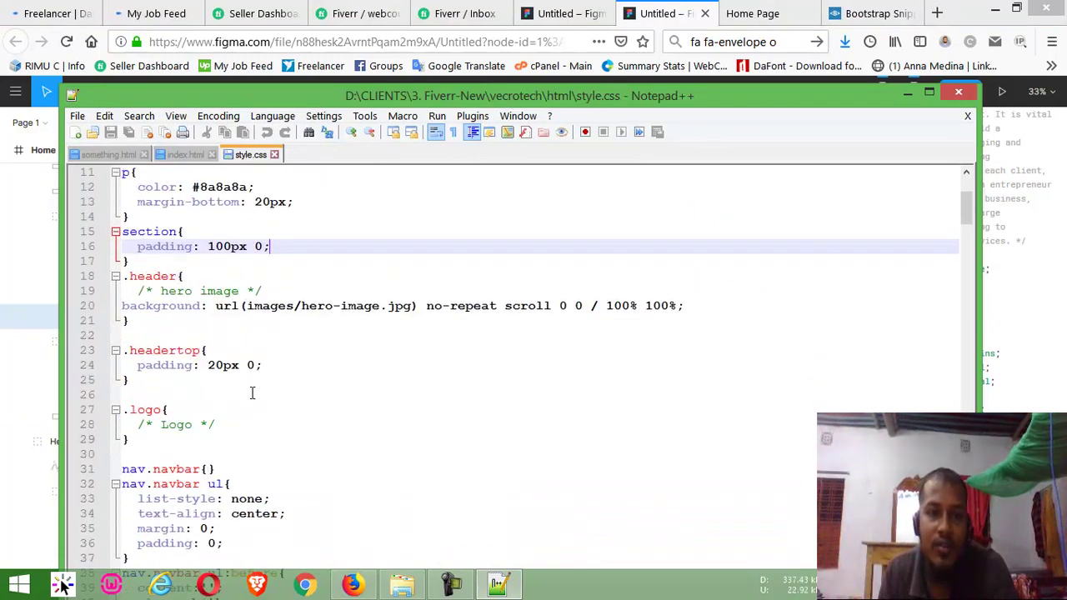
left_click(498, 585)
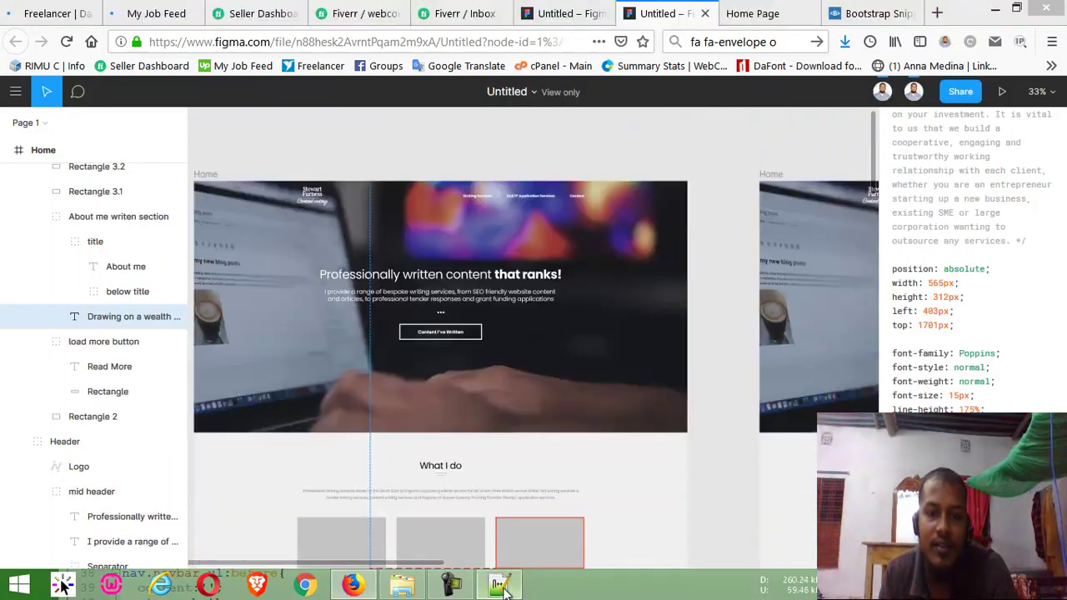
left_click(497, 584)
Scroll style.css to the .headertop and navbar rules, then return to the Figma Home frames overview
scroll(190, 235, "down", 1)
scroll(190, 236, "down", 2)
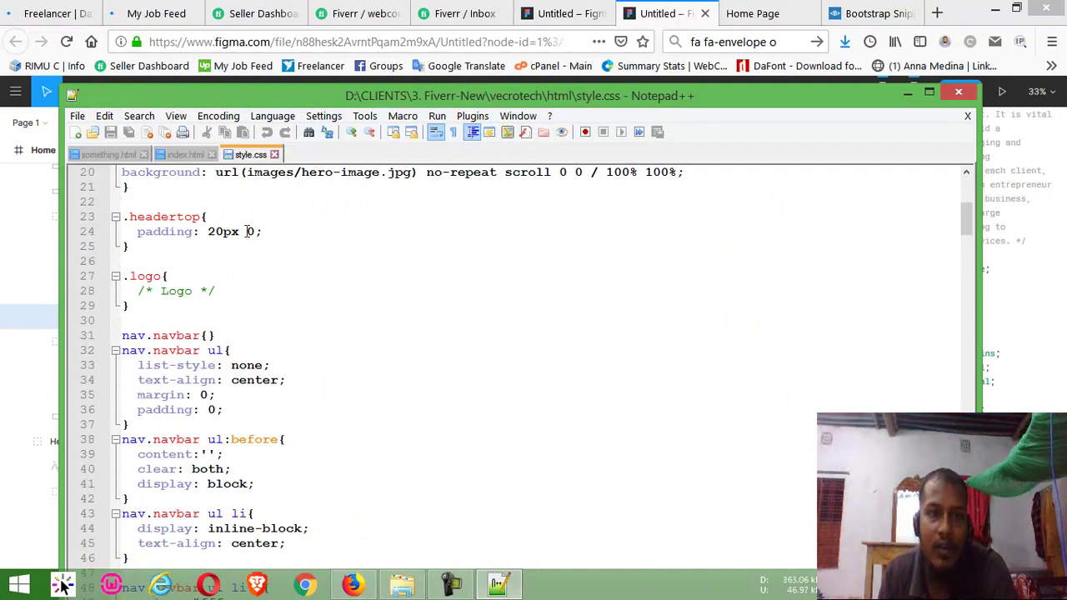
left_click(566, 14)
left_click(571, 13)
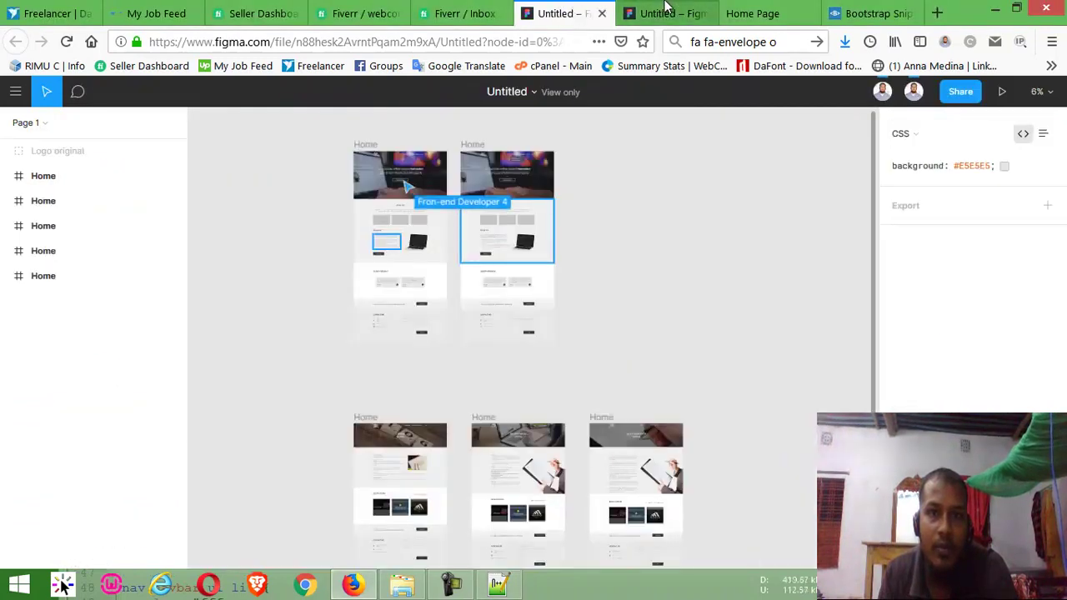
Compare the Home frame design and local preview with the navbar rules in style.css
left_click(665, 10)
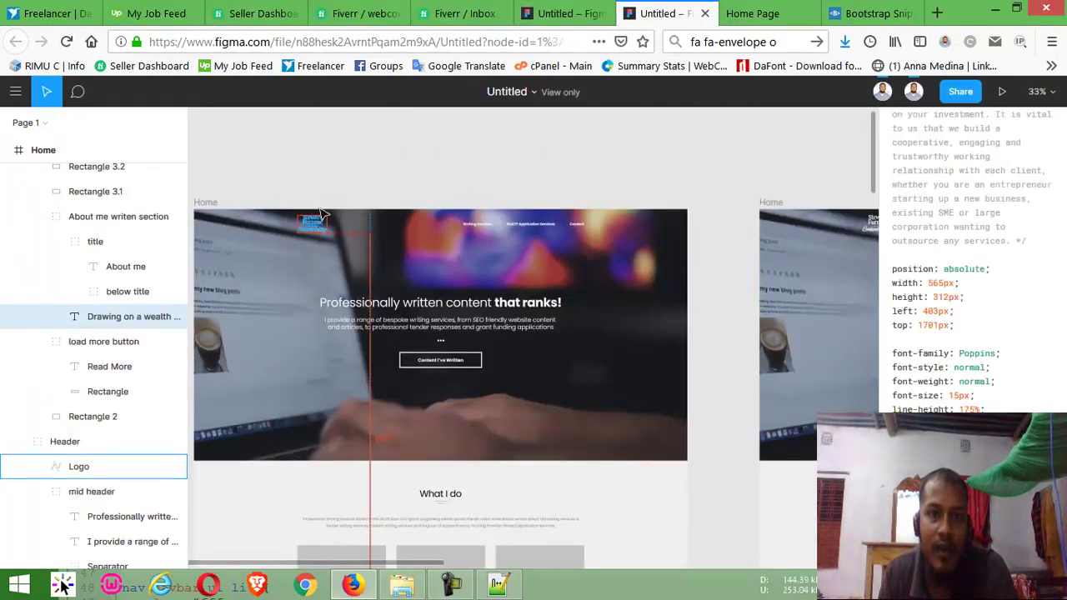
left_click(752, 13)
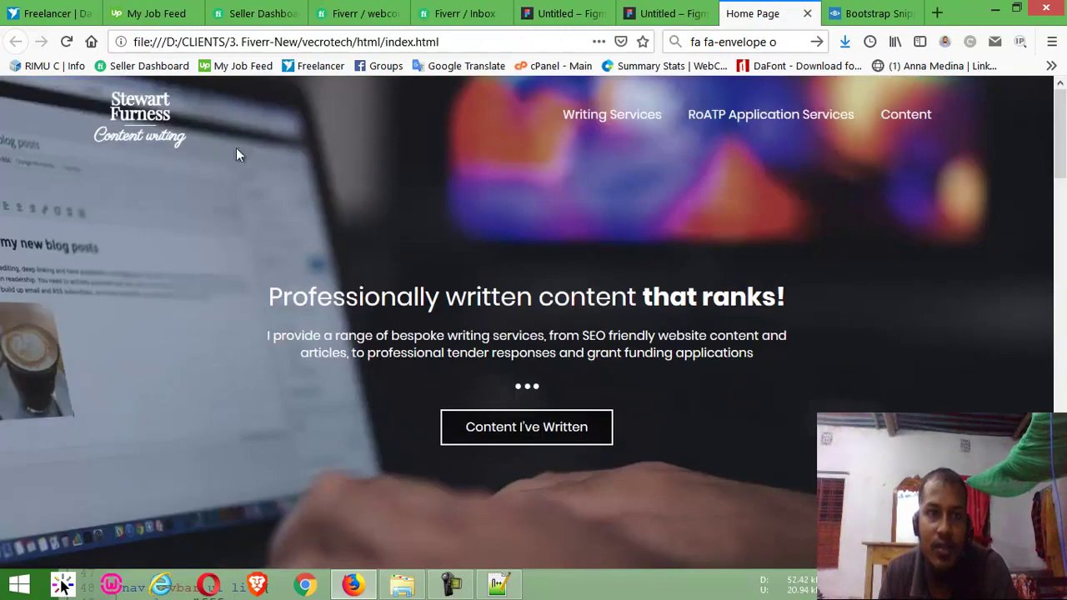
mouse_move(612, 115)
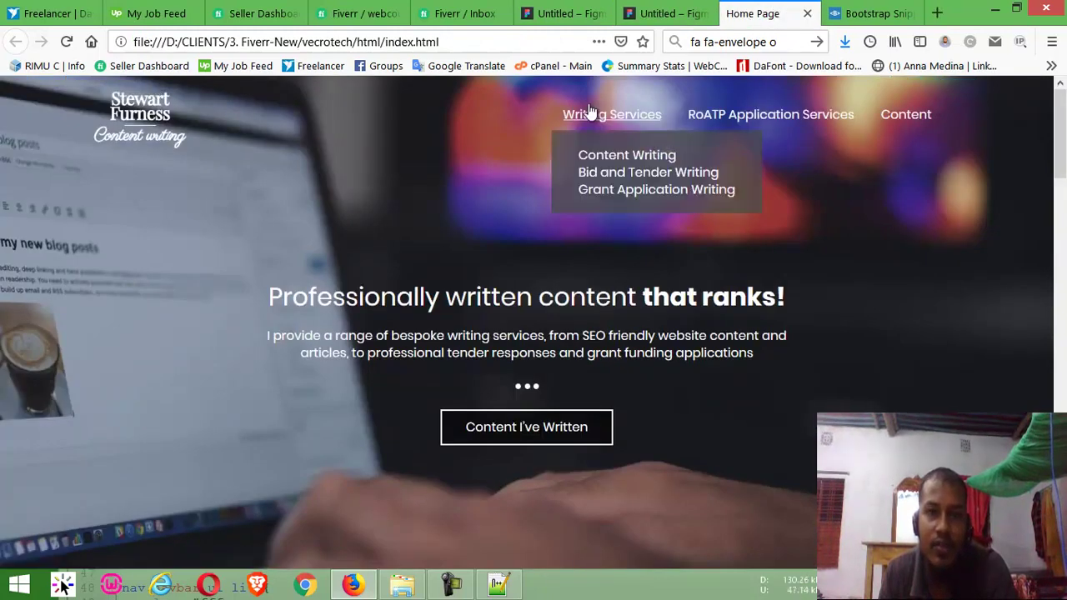
left_click(498, 583)
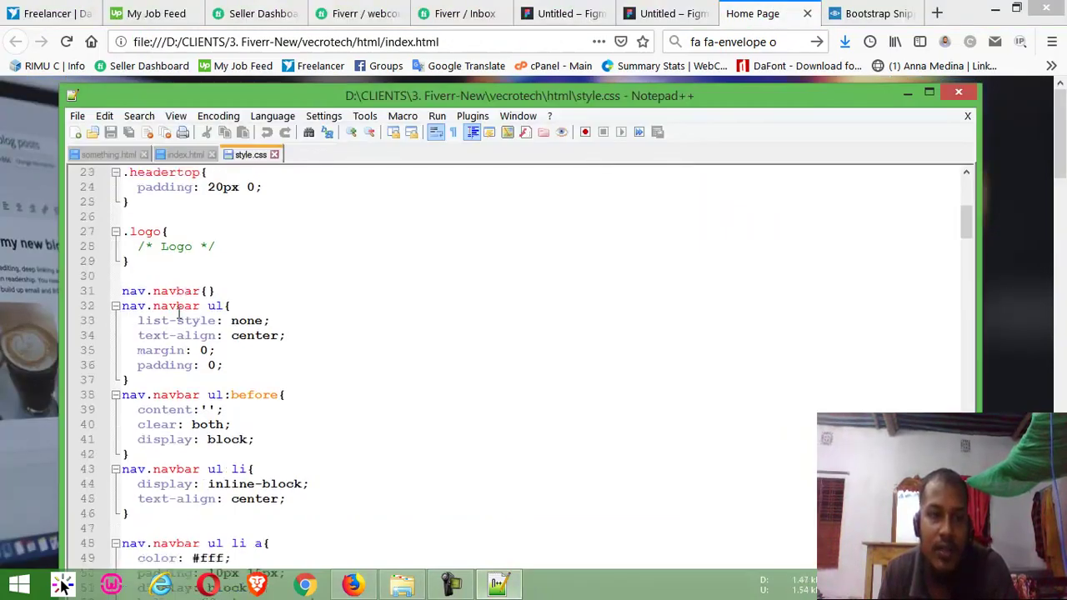
left_click(147, 291)
scroll(209, 290, "down", 2)
scroll(224, 375, "down", 4)
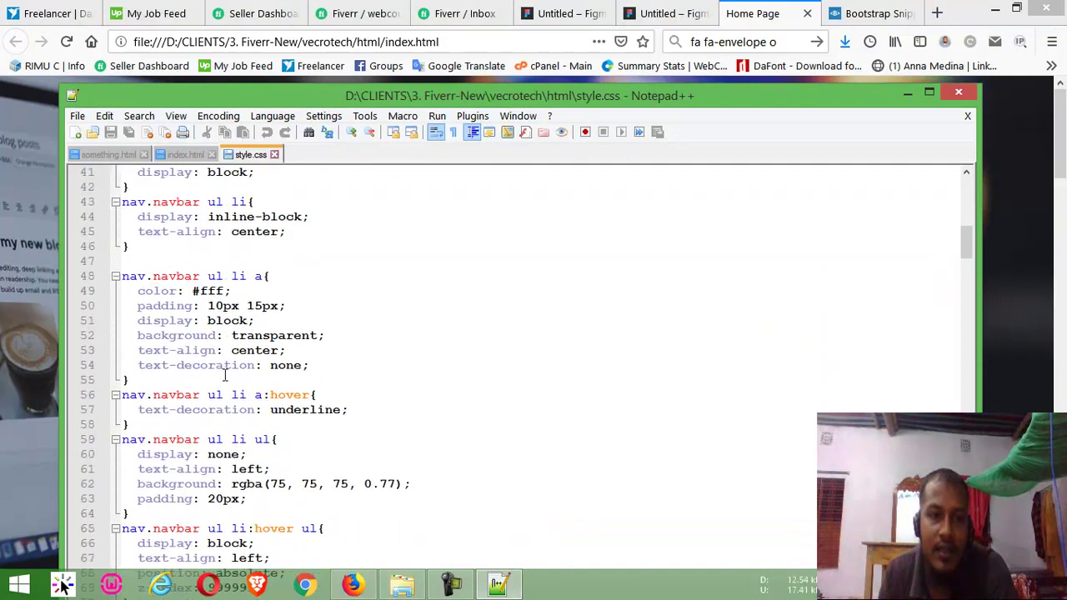
scroll(224, 375, "down", 2)
scroll(267, 364, "down", 2)
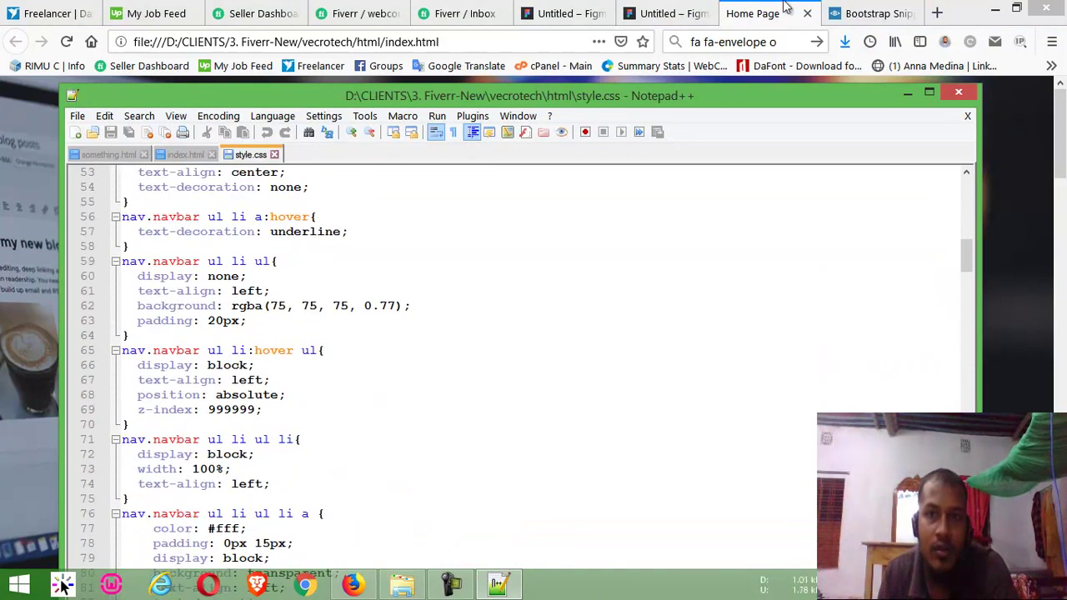
Check the Writing Services dropdown in the preview, then reach the .herotext padding rule
left_click(783, 10)
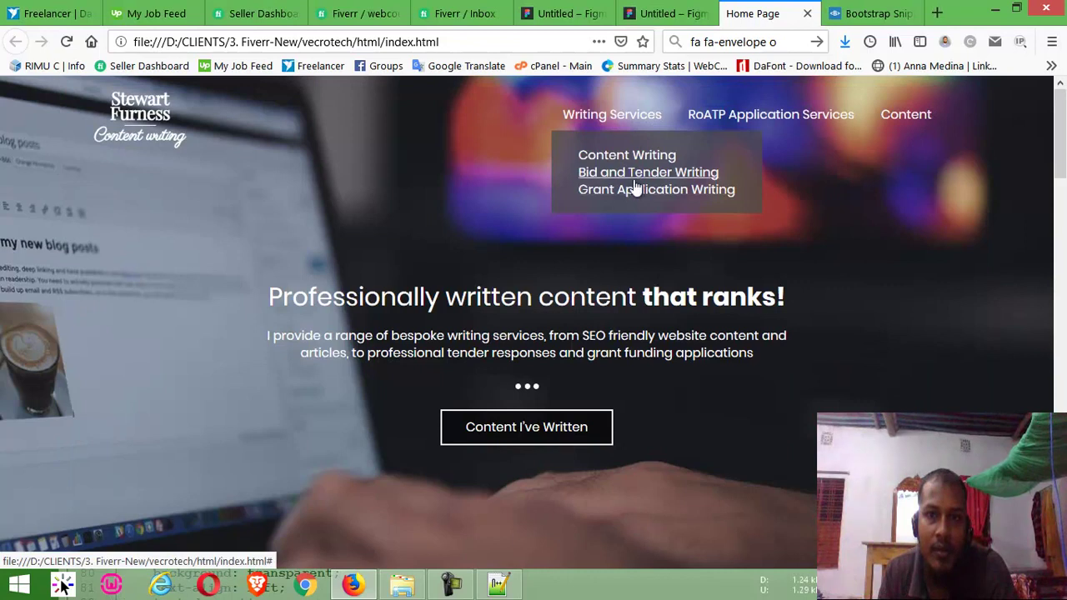
left_click(498, 583)
scroll(340, 393, "down", 2)
scroll(250, 362, "down", 2)
scroll(250, 361, "down", 2)
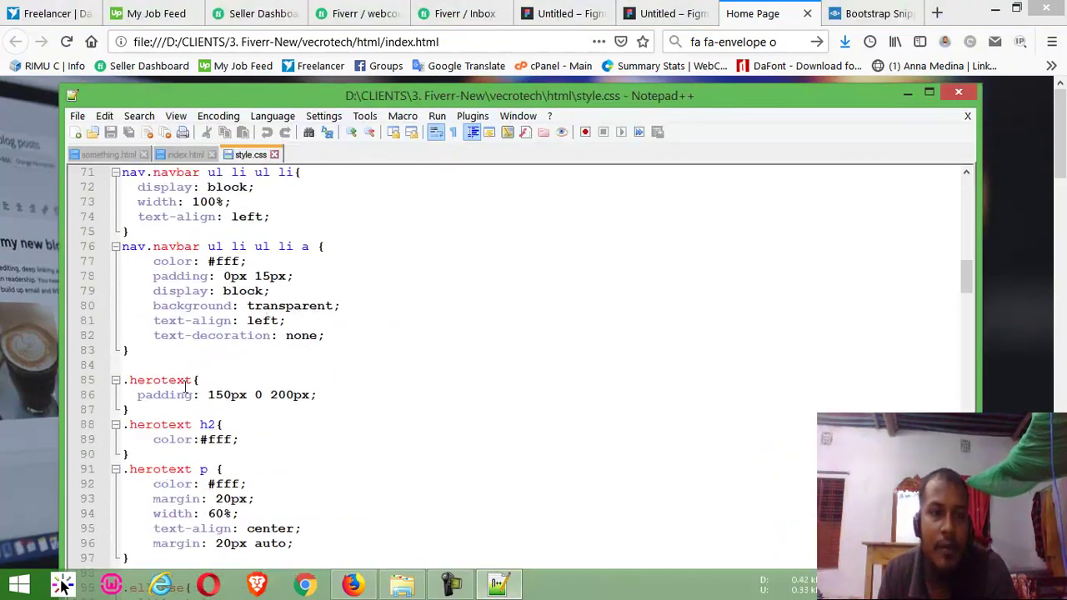
left_click(759, 11)
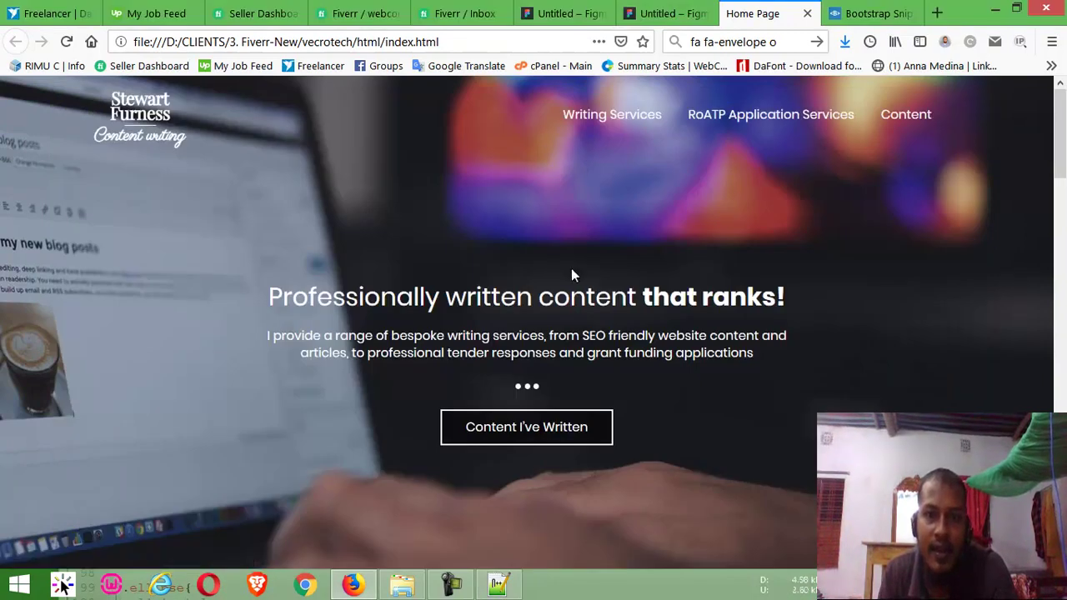
scroll(533, 547, "down", 3)
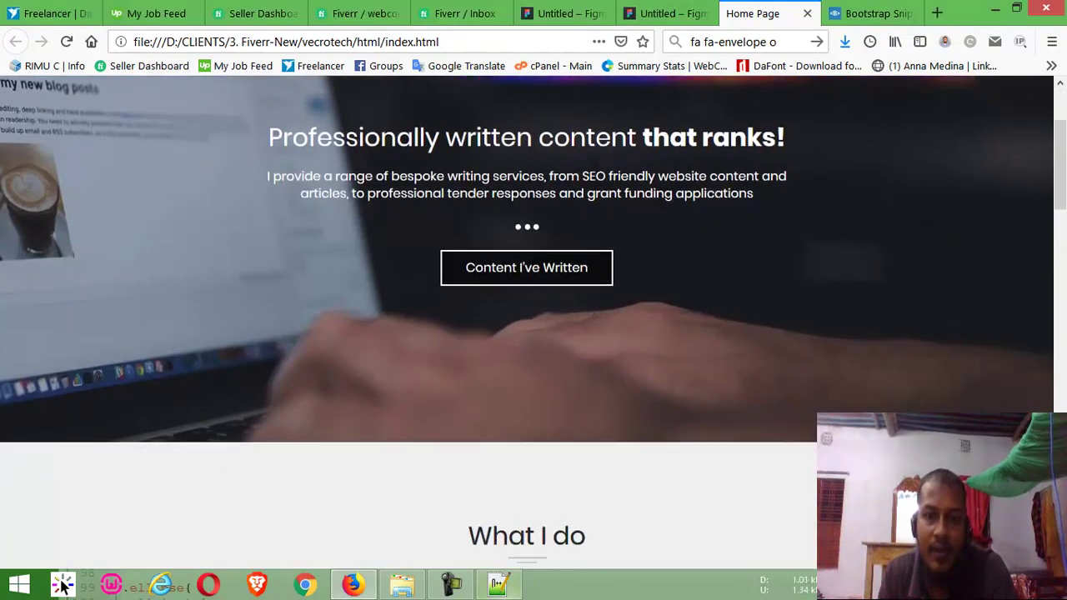
key("alt+Tab")
left_click(138, 395)
Check the hero text padding, heading colour and paragraph width rules against the live preview
left_click(333, 395)
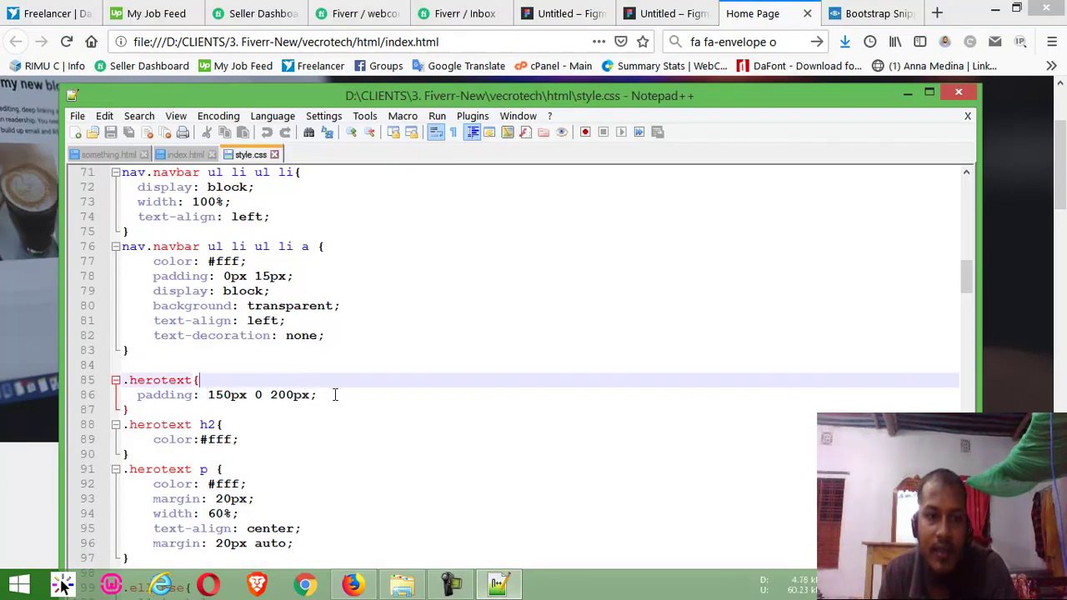
scroll(255, 424, "down", 2)
left_click(240, 350)
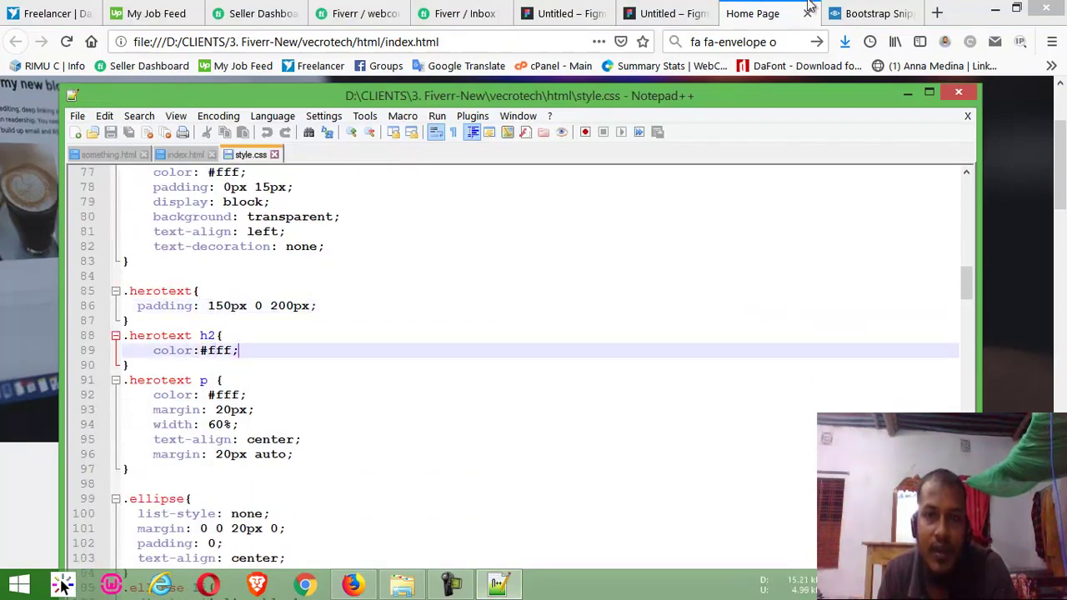
key("alt+Tab")
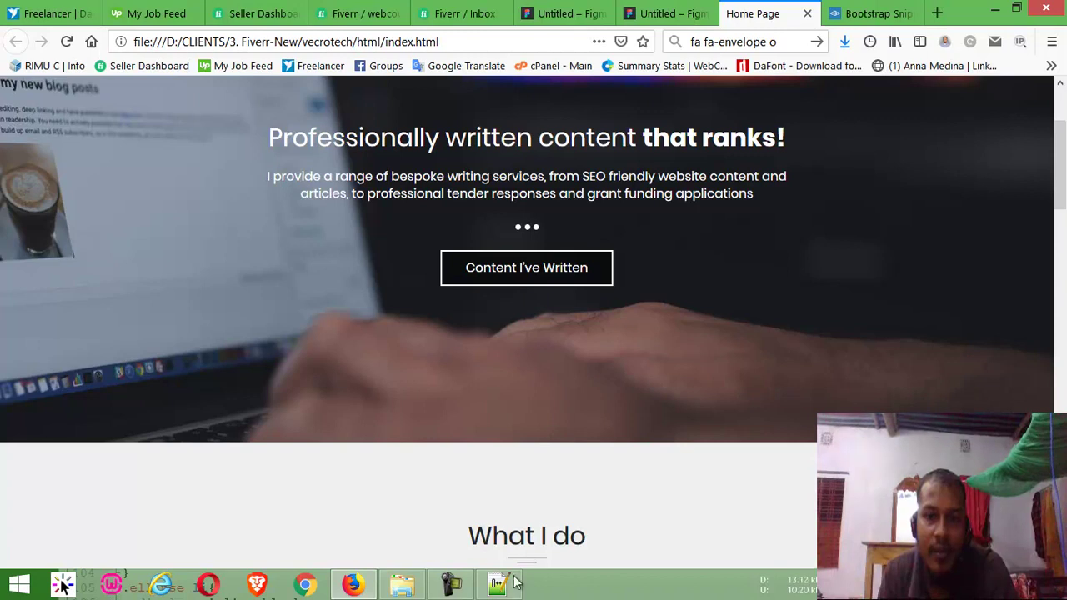
left_click(508, 583)
scroll(251, 384, "down", 2)
left_click(240, 321)
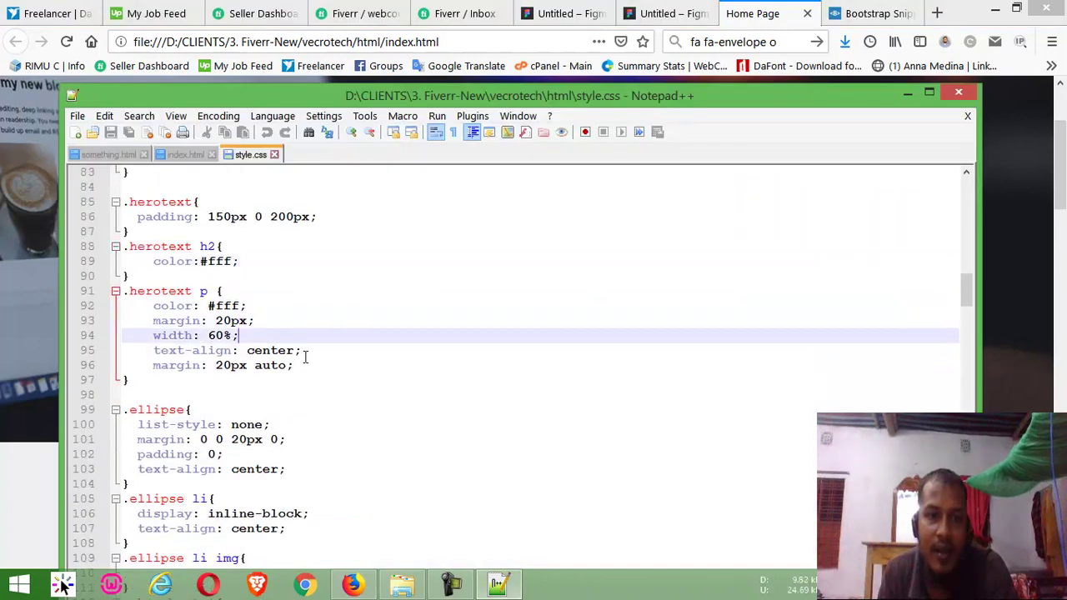
Compare the hero paragraph styling with the Figma design and local preview
left_click(722, 39)
left_click(667, 13)
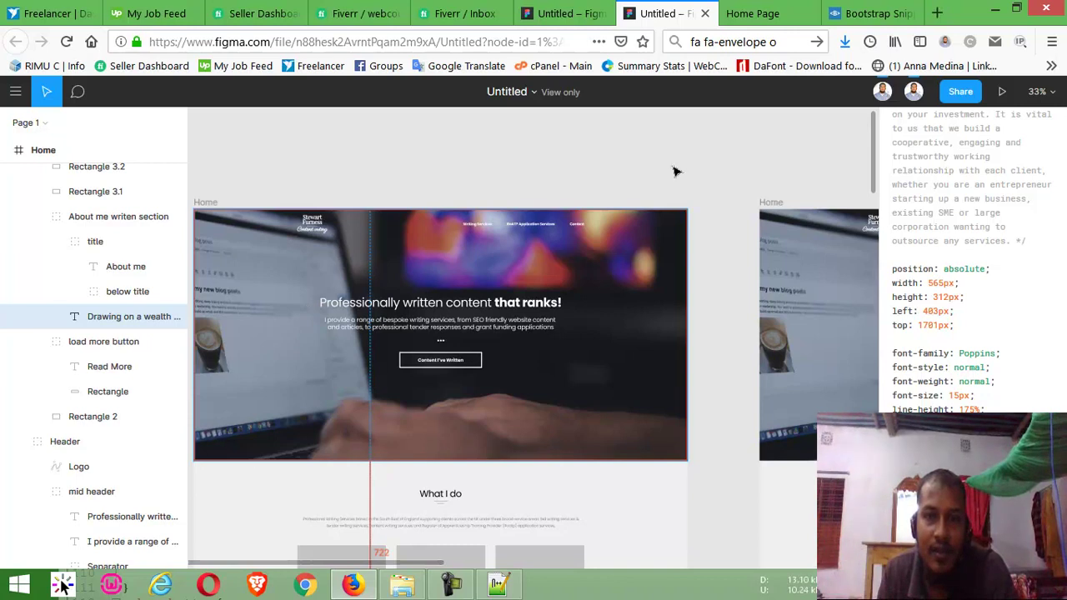
left_click(781, 10)
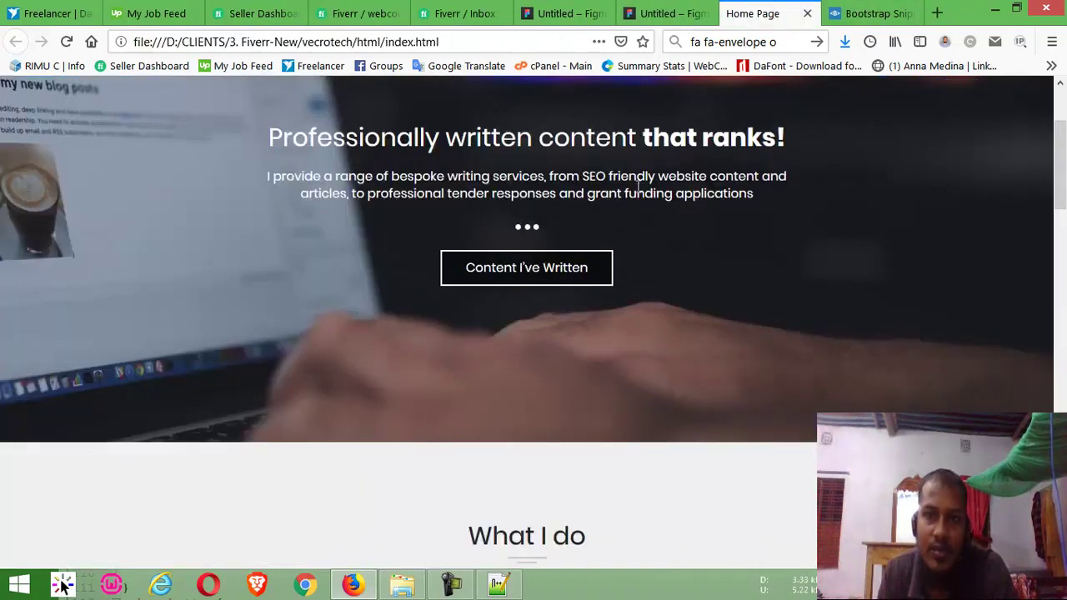
left_click(499, 584)
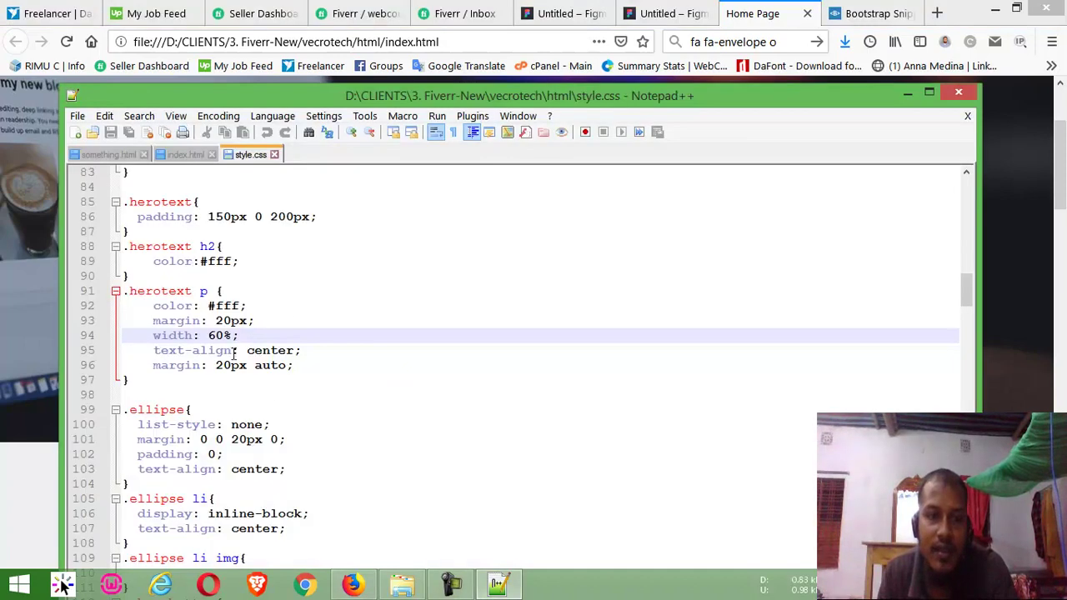
left_click(278, 391)
Scroll style.css to the a.herobutton and .whatwedo rules, checking the preview in between
scroll(283, 390, "down", 2)
scroll(283, 367, "down", 2)
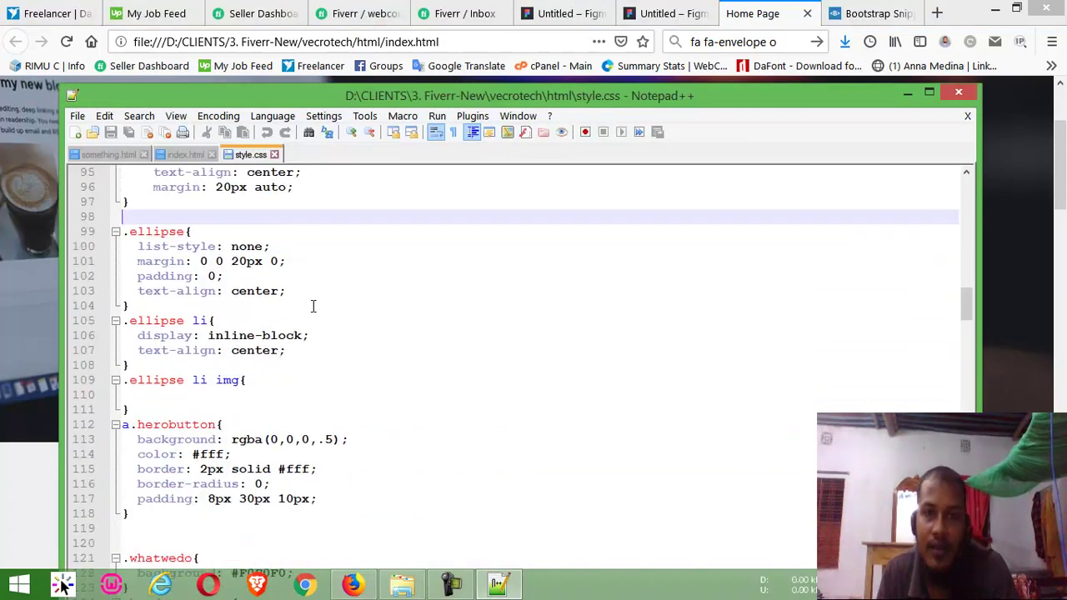
left_click(773, 17)
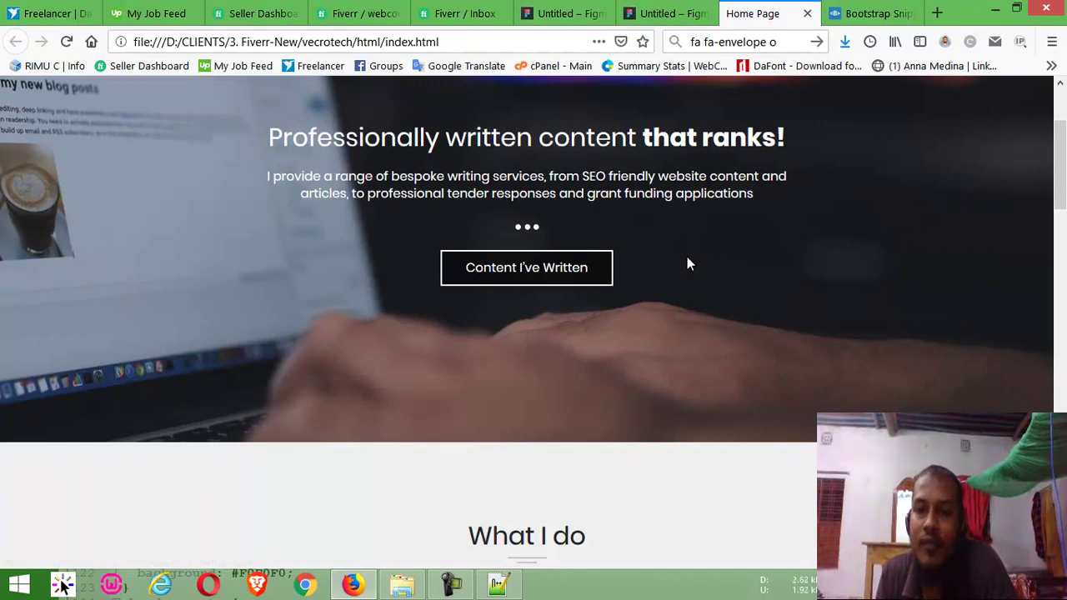
scroll(725, 309, "down", 3)
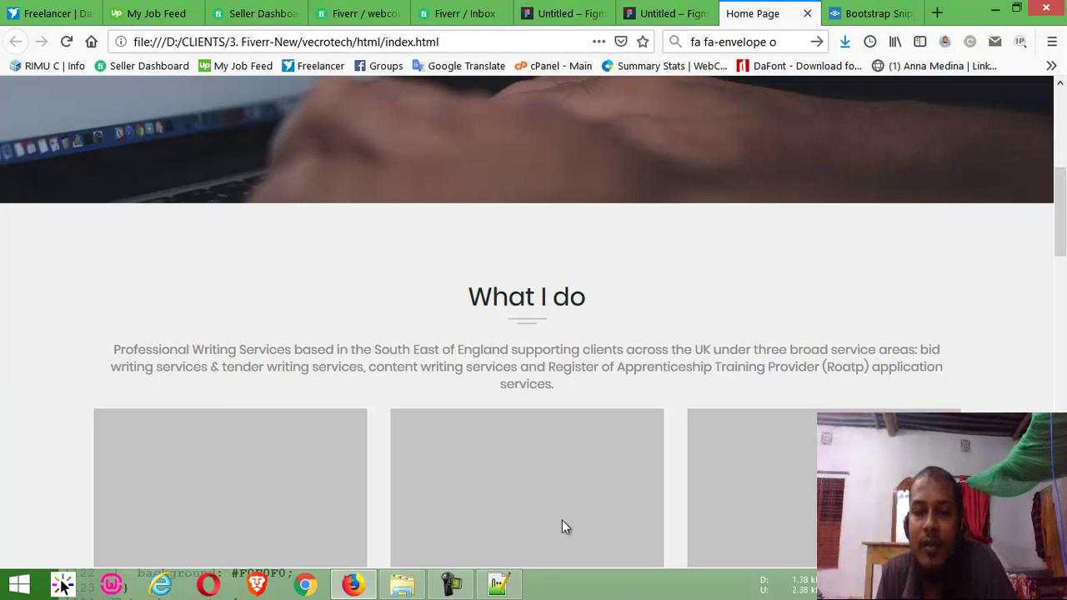
key("alt+Tab")
scroll(217, 318, "down", 3)
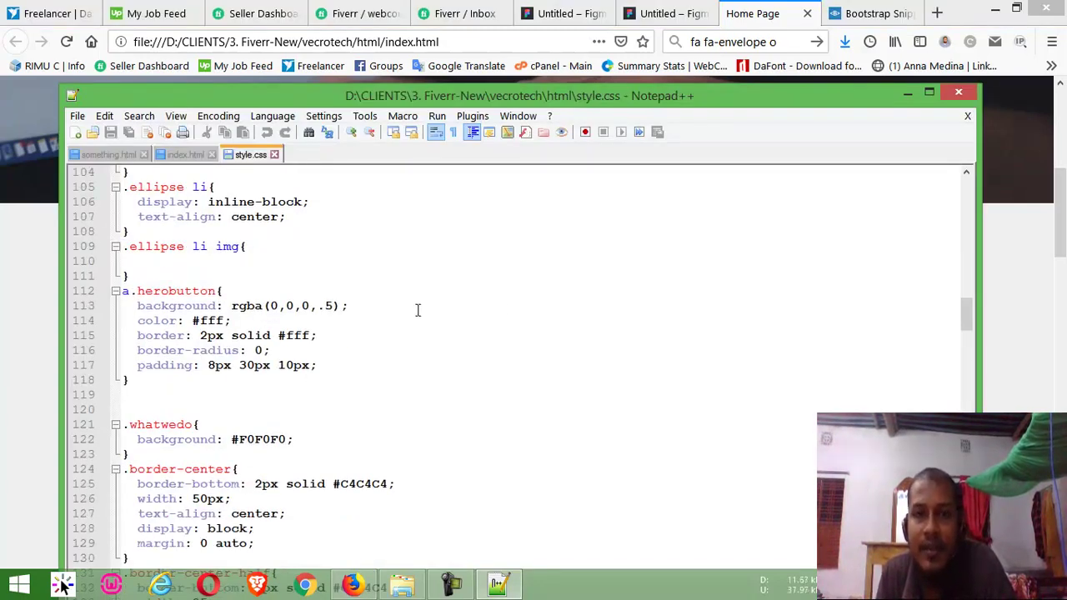
Compare the local Home Page with the Figma design, scrolling through the design
left_click(747, 8)
left_click_drag(1059, 219, 1059, 108)
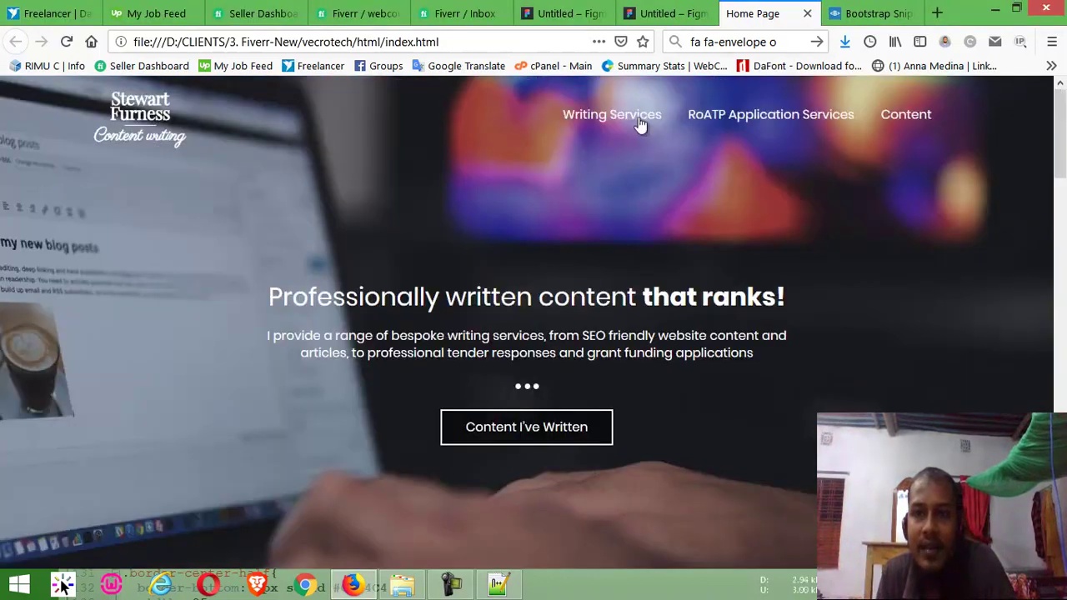
left_click(664, 10)
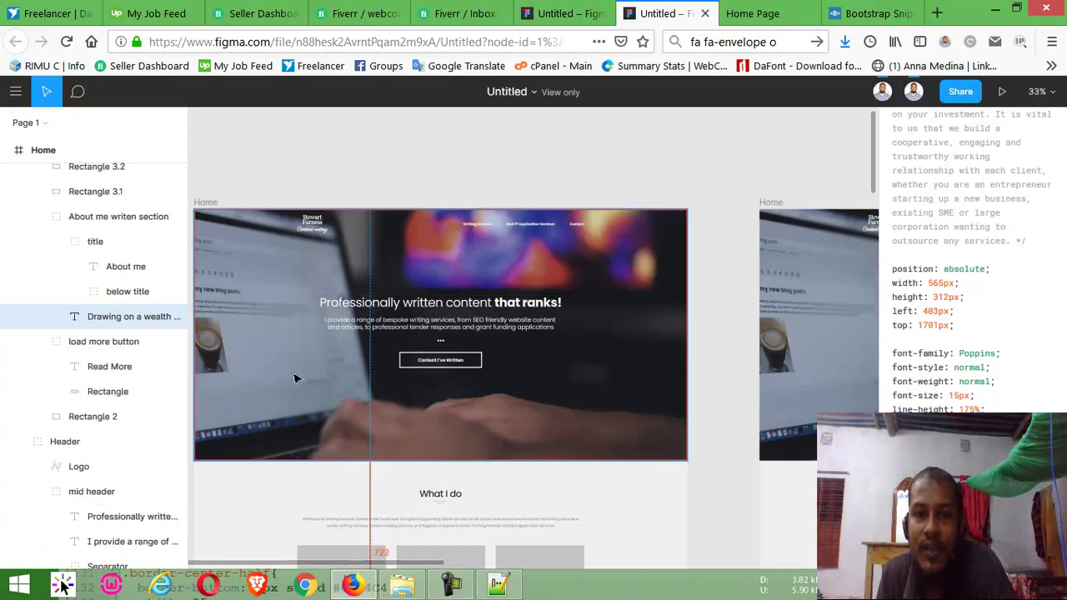
scroll(300, 373, "down", 2)
scroll(511, 350, "down", 2)
scroll(511, 350, "down", 4)
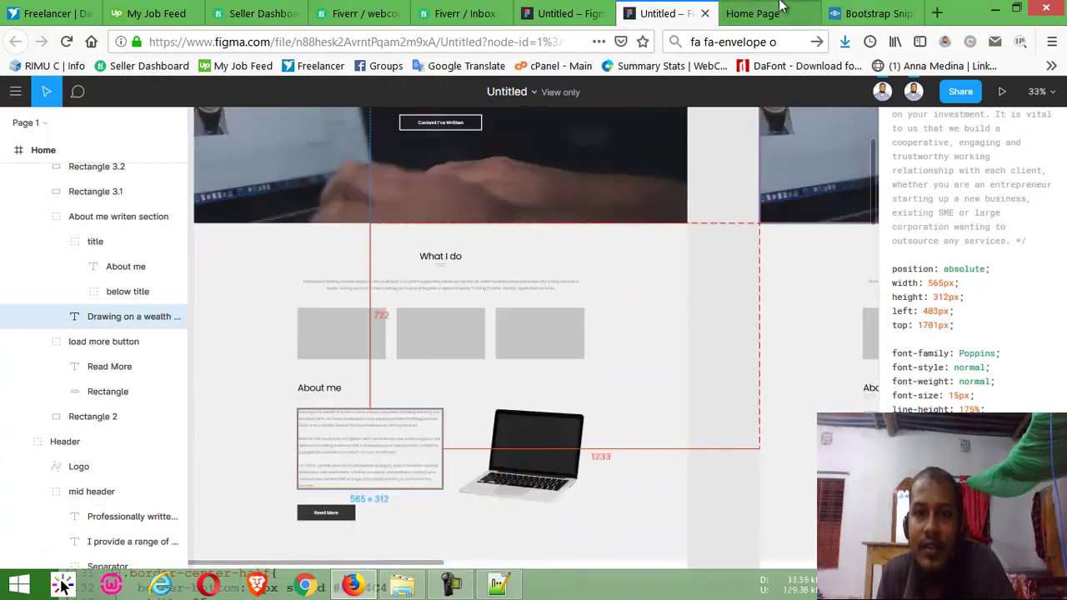
Scroll the local preview down to the Client's Feedback testimonial cards
left_click(752, 14)
scroll(447, 320, "down", 4)
scroll(537, 326, "down", 3)
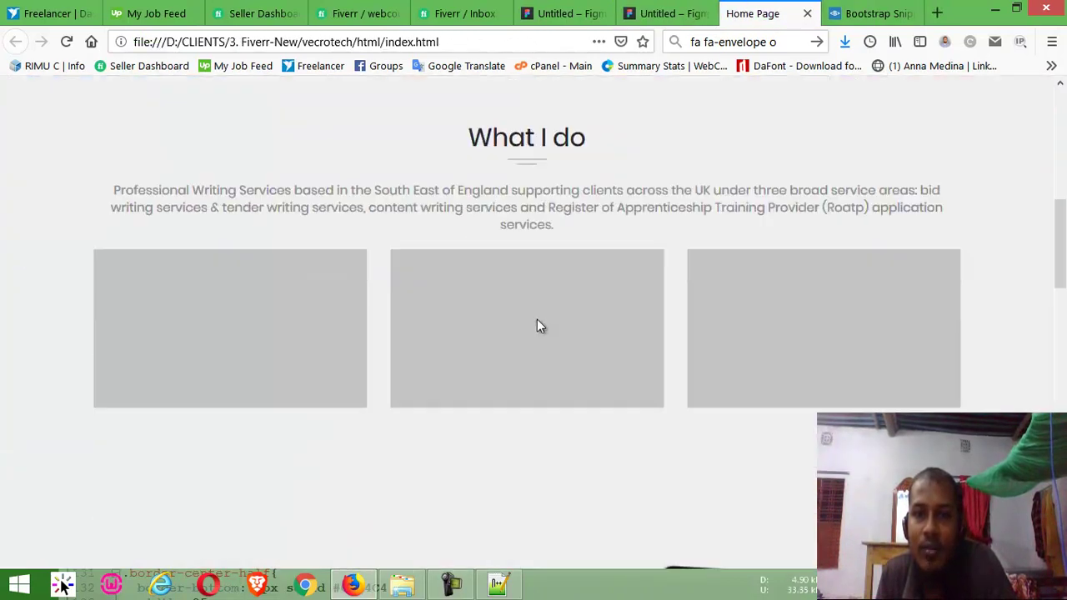
scroll(800, 353, "down", 5)
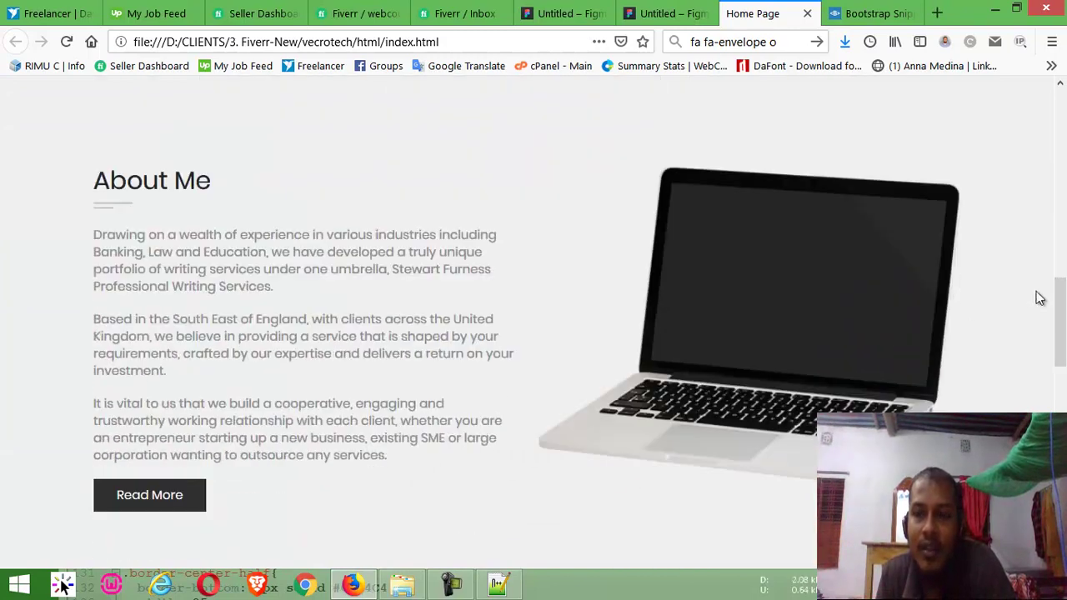
scroll(1037, 295, "down", 5)
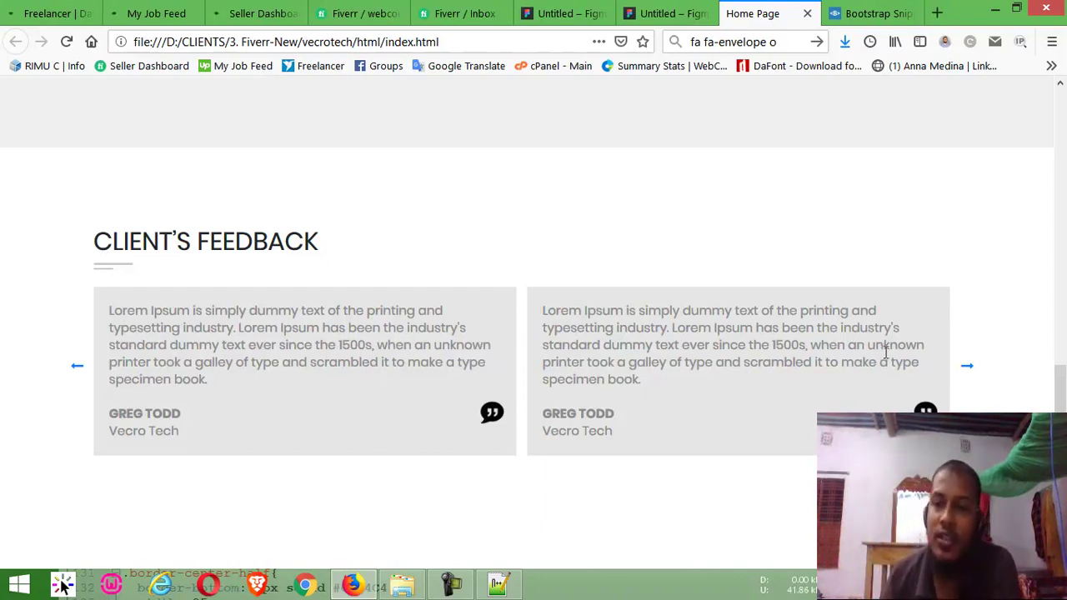
Drag the preview back up to the 'Professionally written content that ranks!' hero
left_click_drag(1059, 389, 1059, 125)
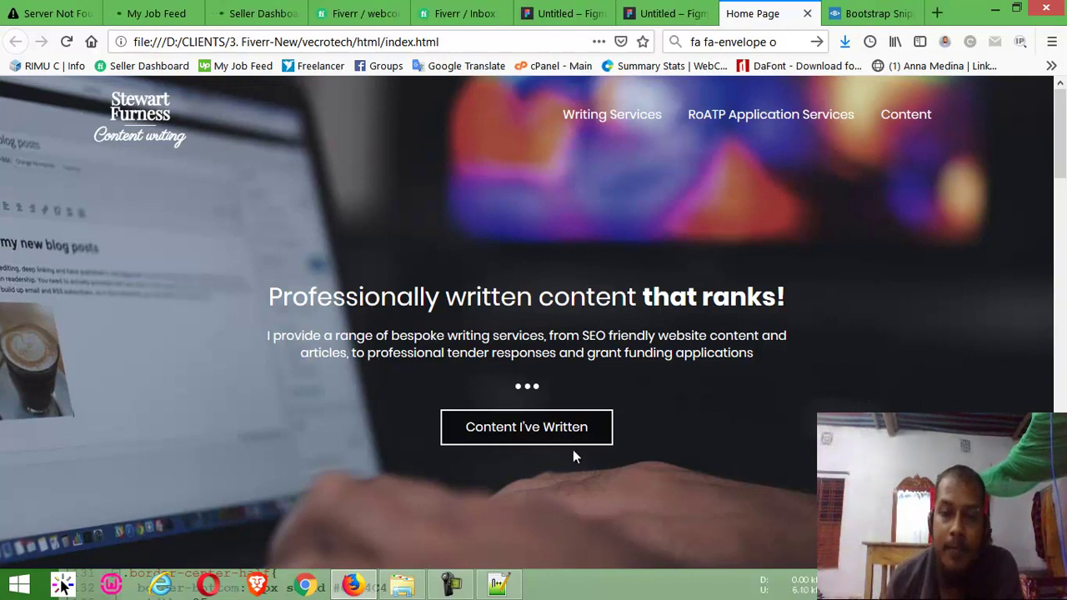
left_click(455, 588)
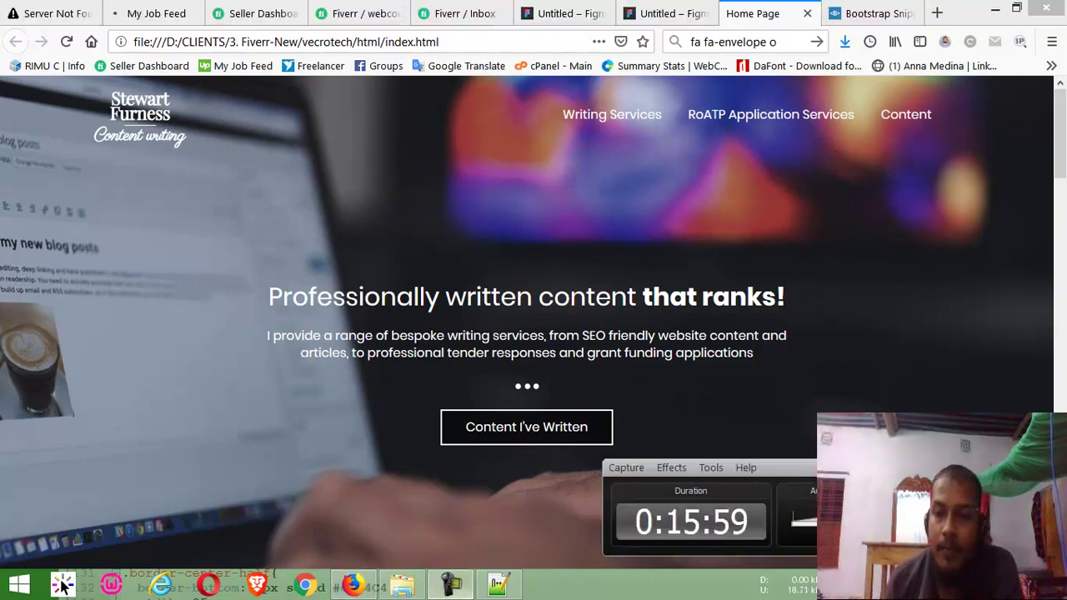